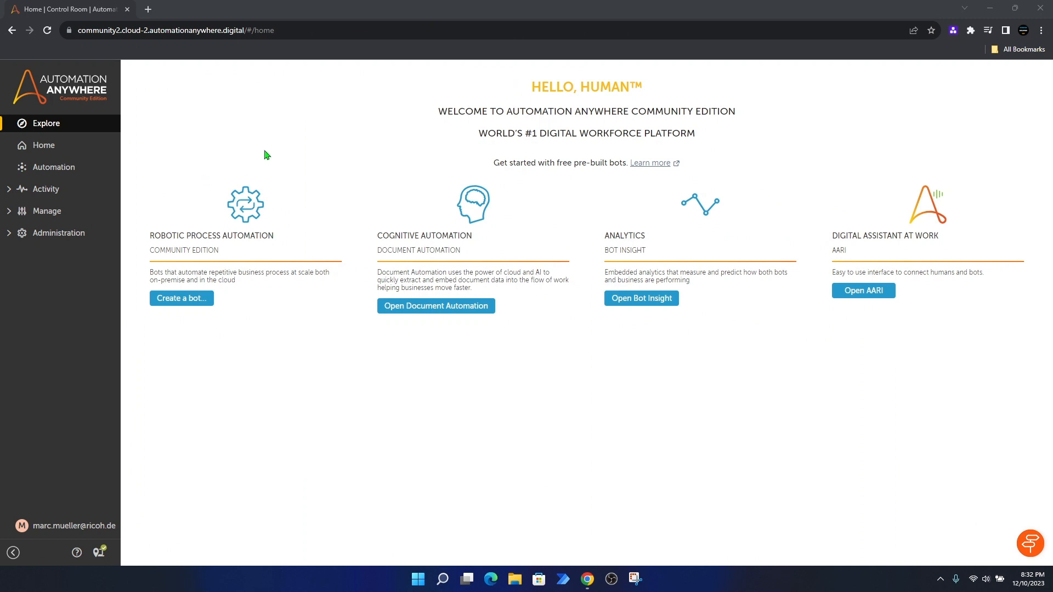
Step: Create a Task Bot named 'First Automation' in the Bots > YouTube folder and open its editor
left_click(74, 171)
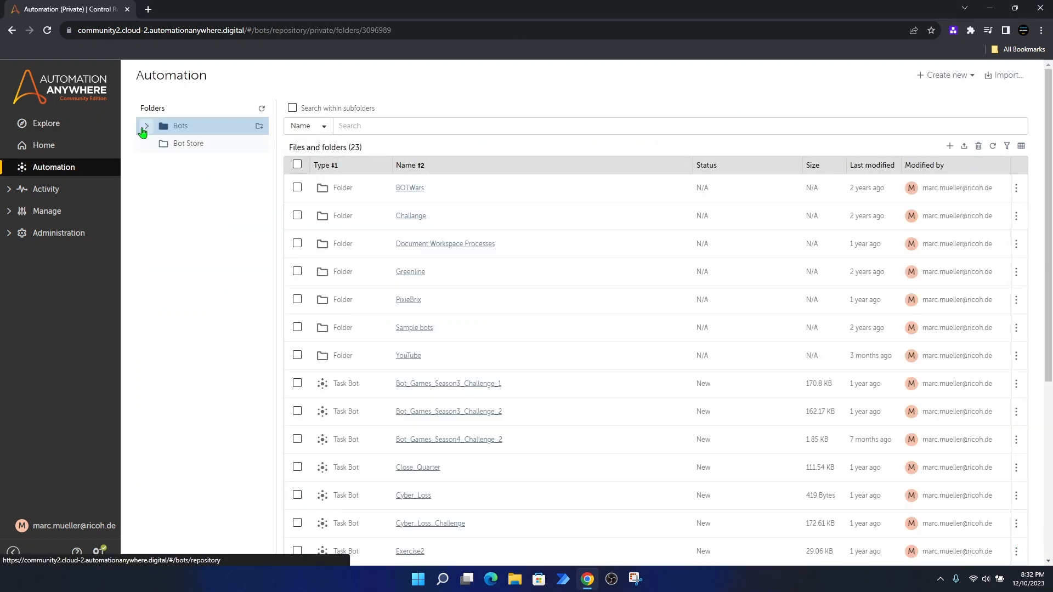
left_click(146, 127)
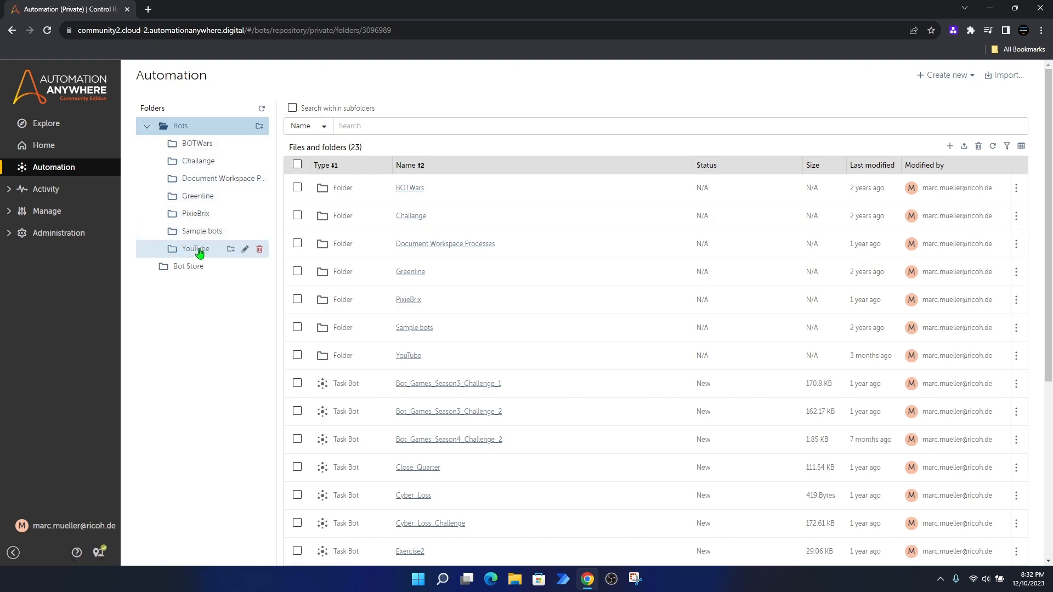
left_click(199, 251)
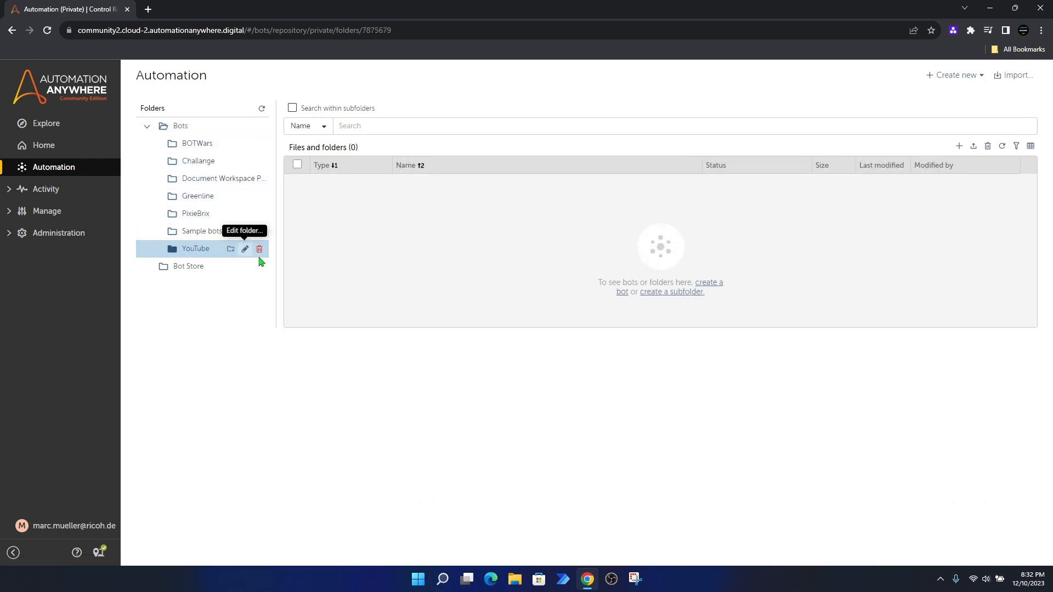
left_click(959, 148)
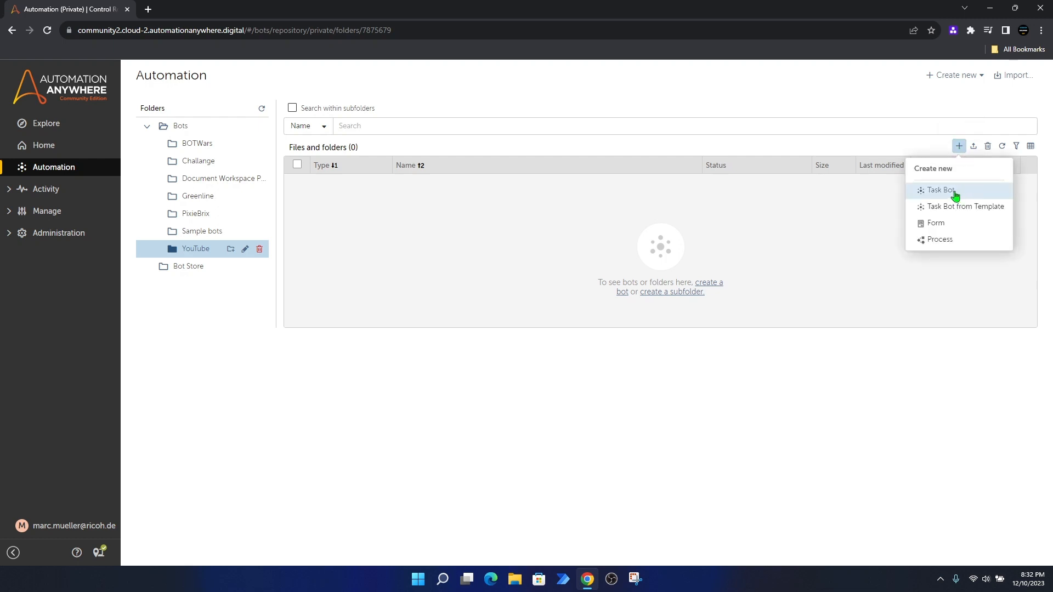
left_click(955, 191)
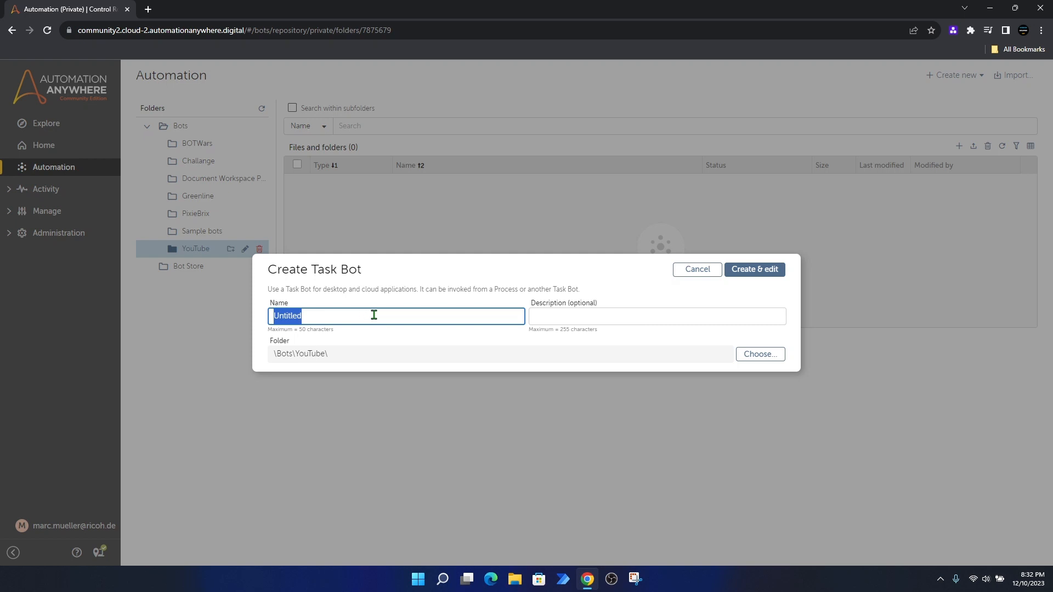
type("First Automation")
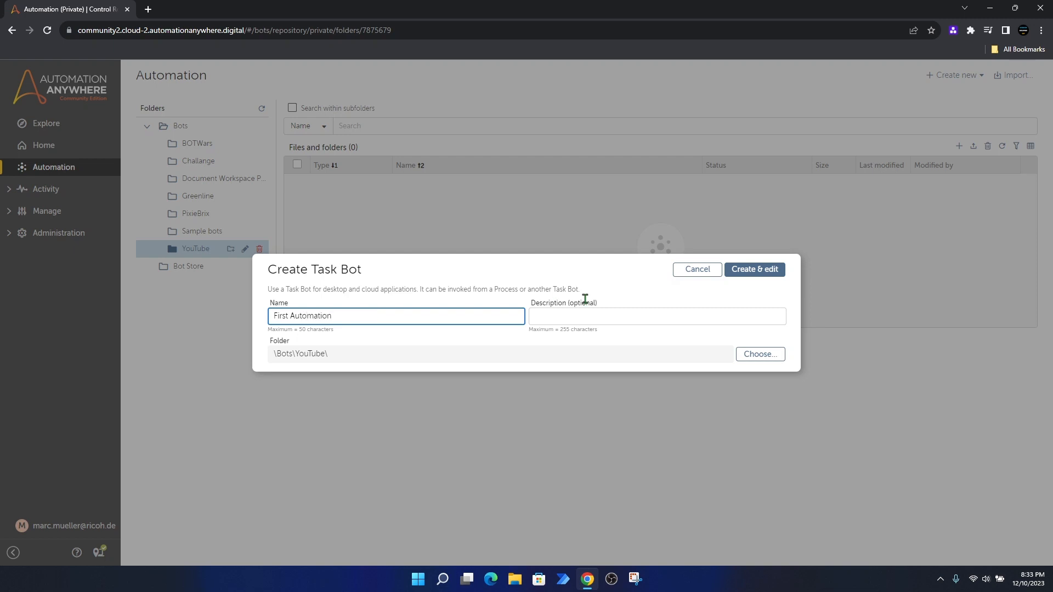
left_click(728, 271)
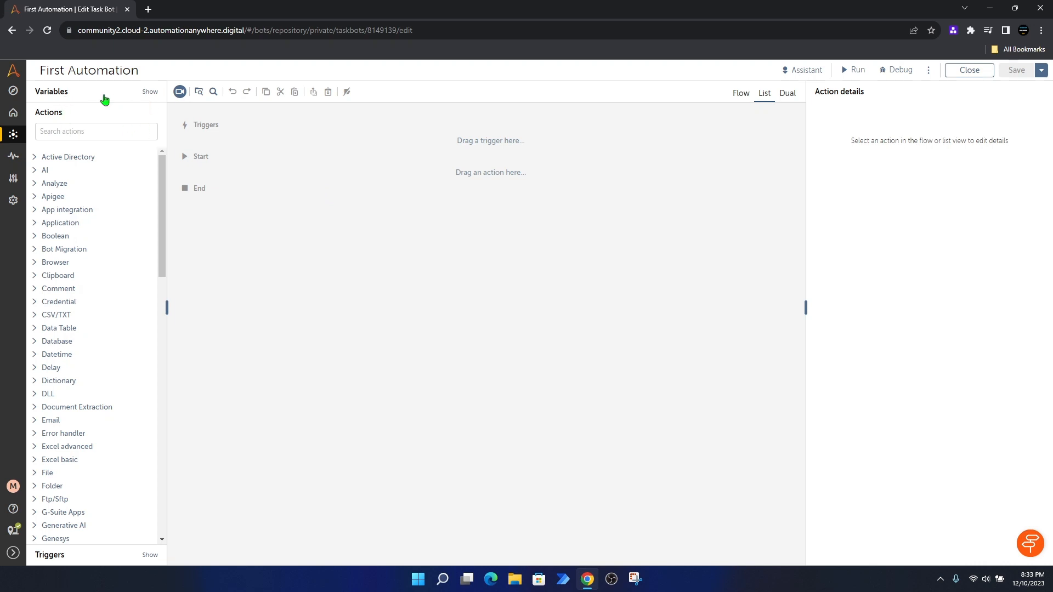
Step: Look through Variables and Triggers, then expand the Error handler actions (Try, Catch, Finally, Throw)
left_click(52, 92)
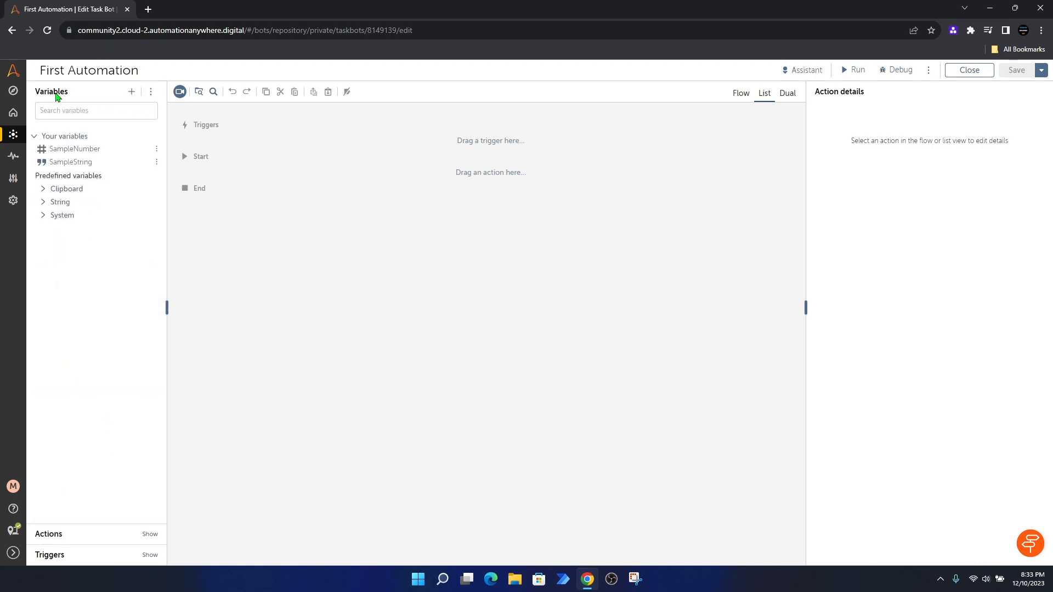
left_click(61, 555)
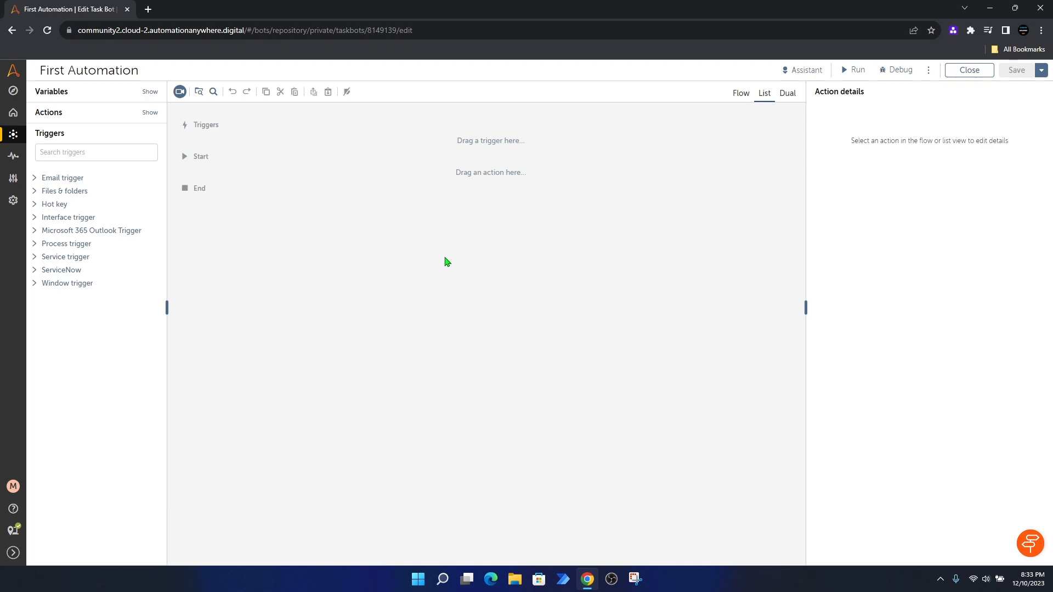
left_click(49, 113)
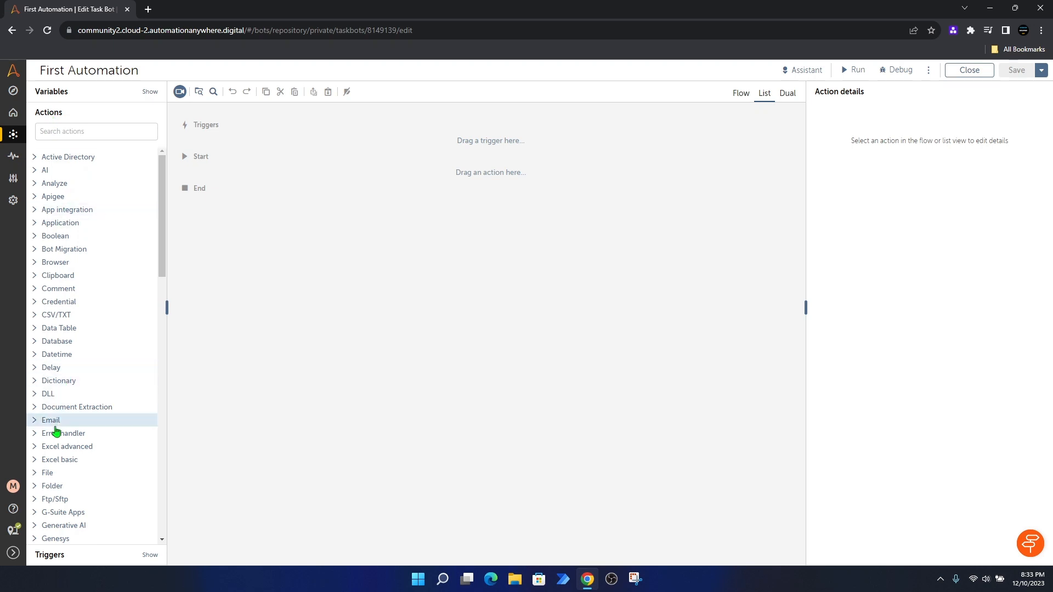
left_click(33, 436)
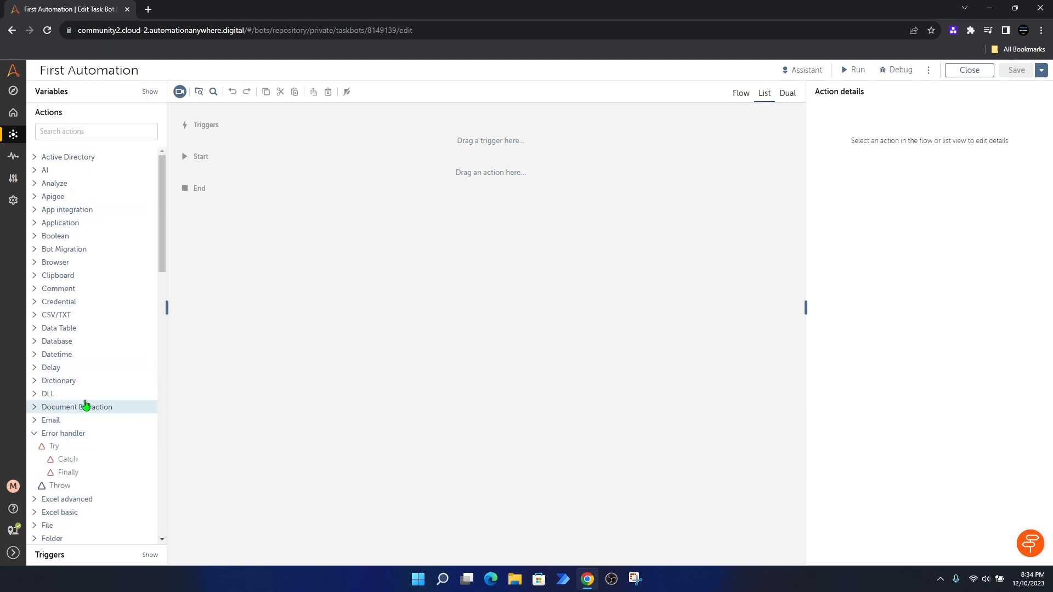
scroll(87, 405, "down", 1)
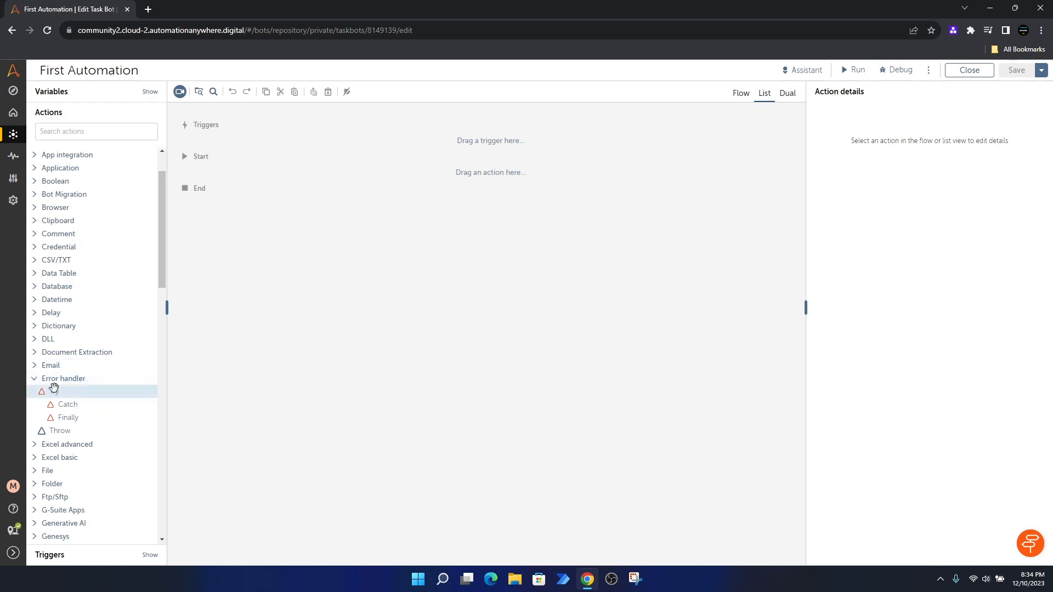
Step: Drag an Error handler Try block into the empty flow and select its Catch AllErrors block
left_click_drag(58, 390, 258, 173)
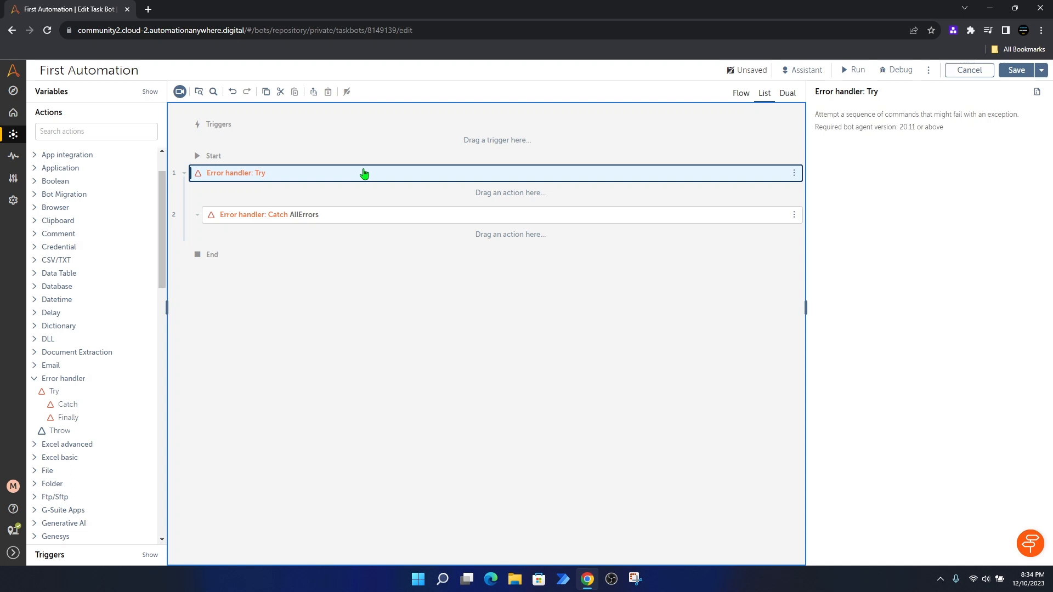
left_click(271, 222)
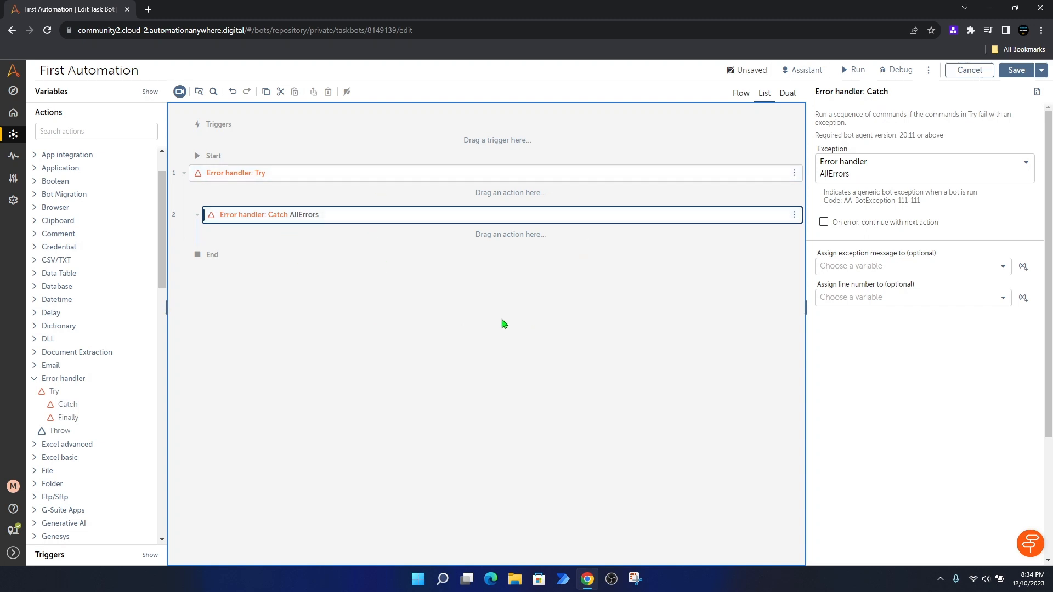
left_click(740, 96)
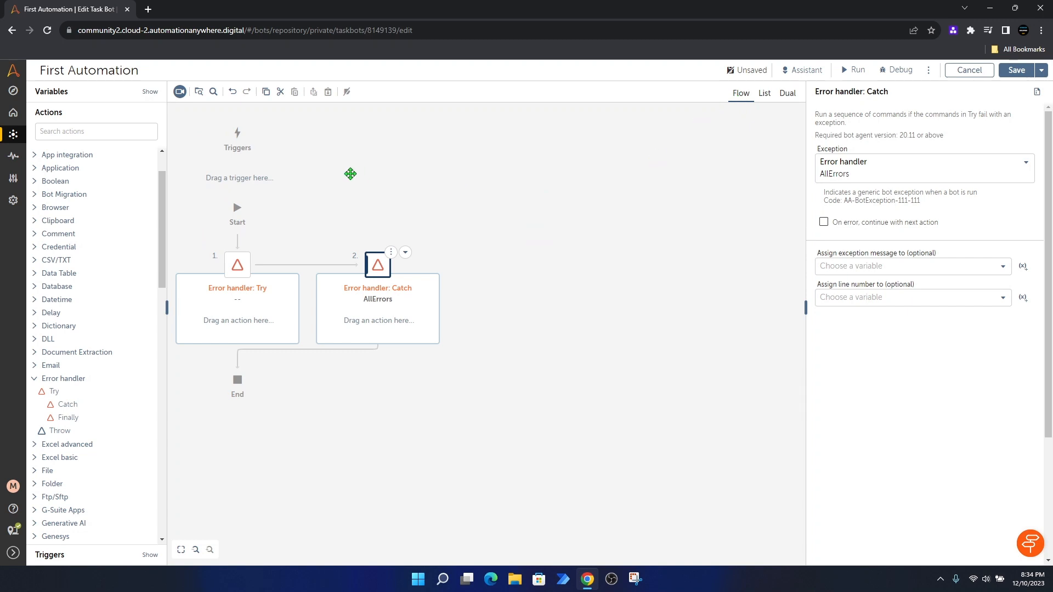
left_click_drag(351, 173, 482, 172)
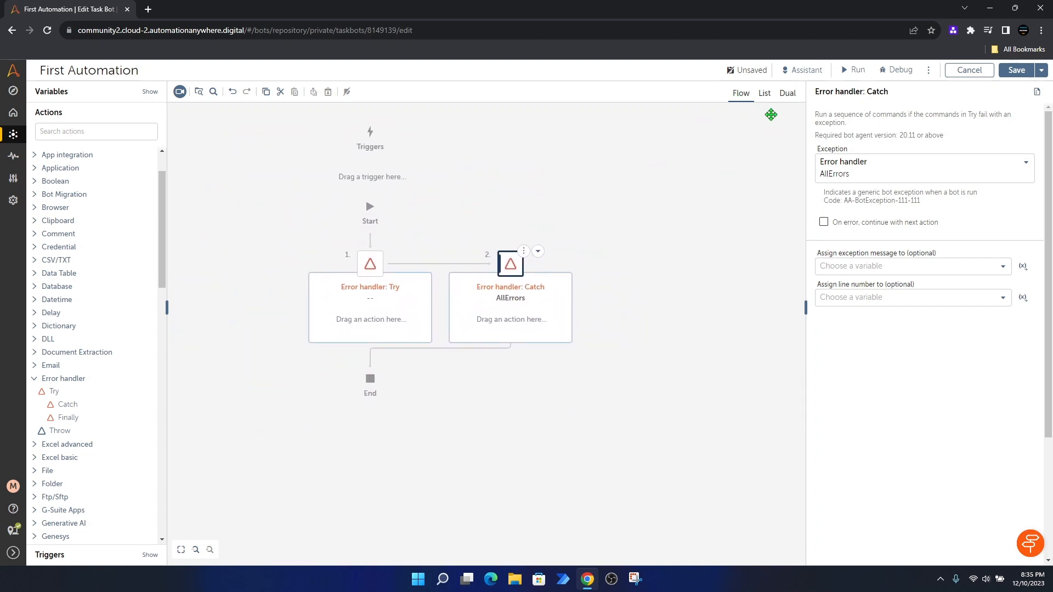
left_click(775, 98)
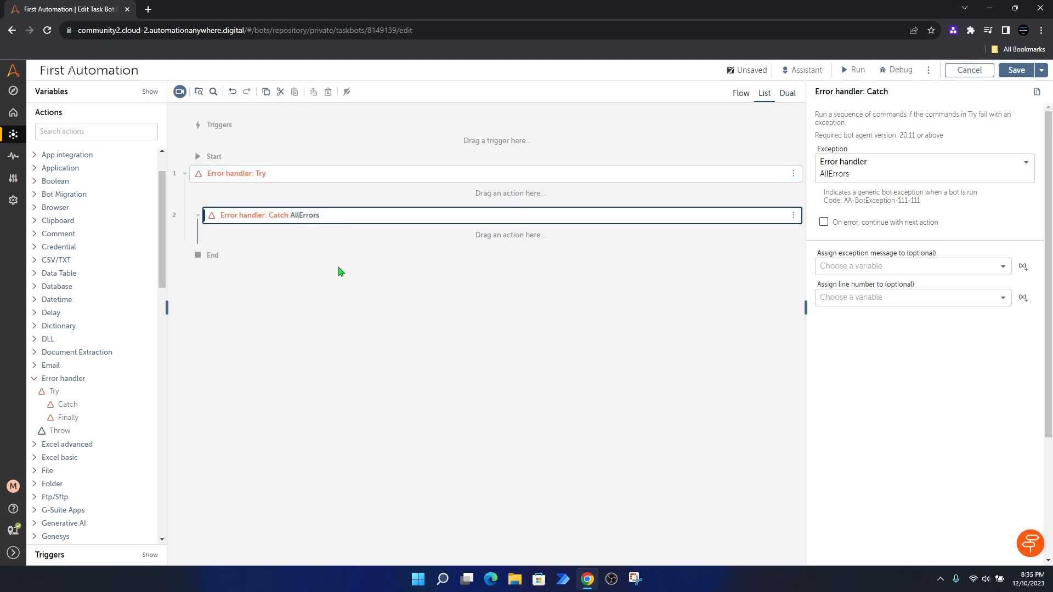
left_click(788, 94)
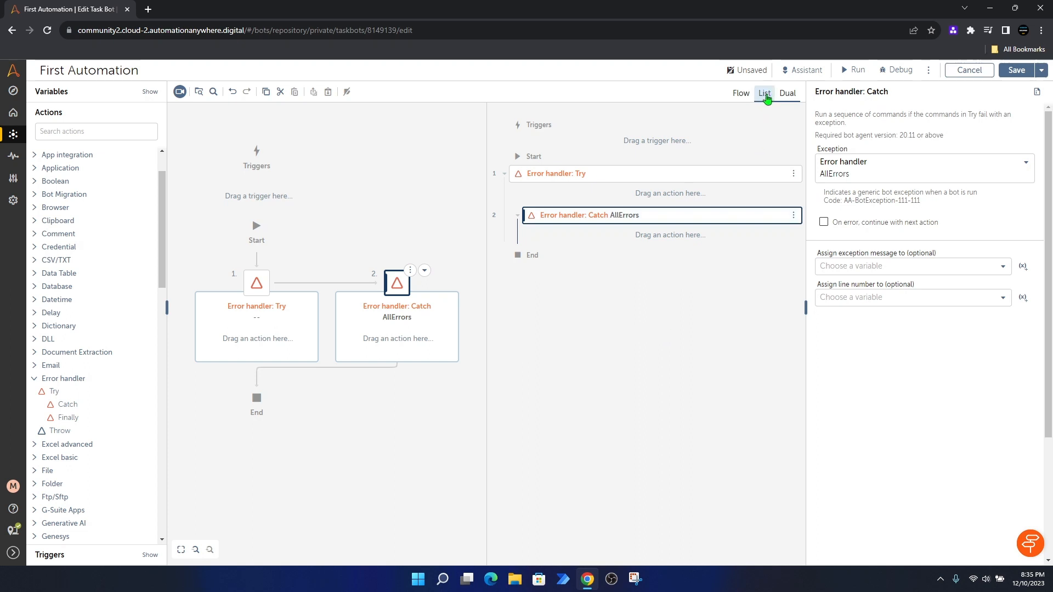
left_click(765, 95)
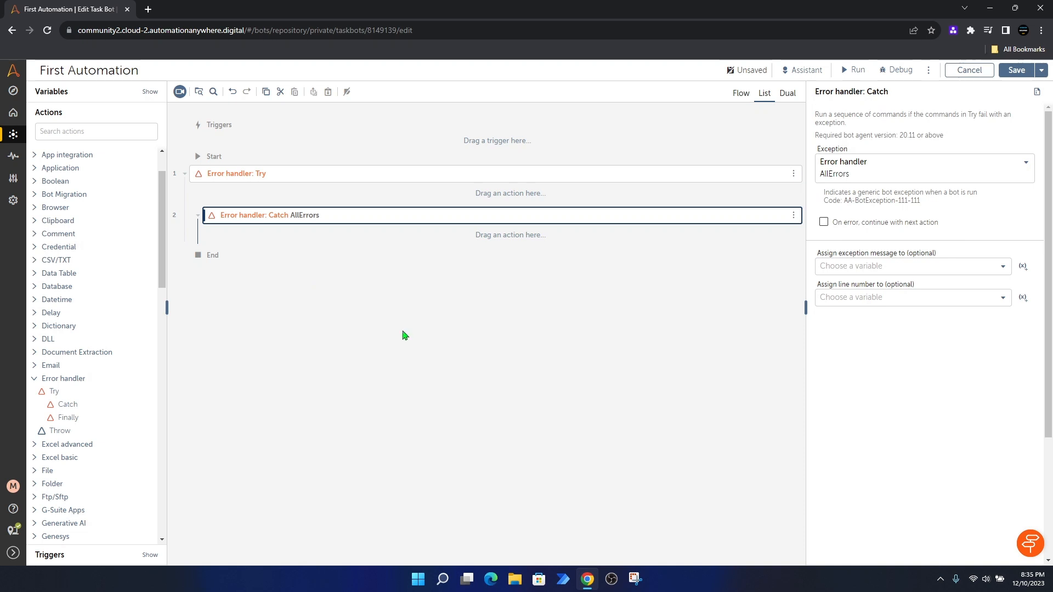
Step: Drag a Message box action from the Actions list into the Catch AllErrors block
left_click(88, 131)
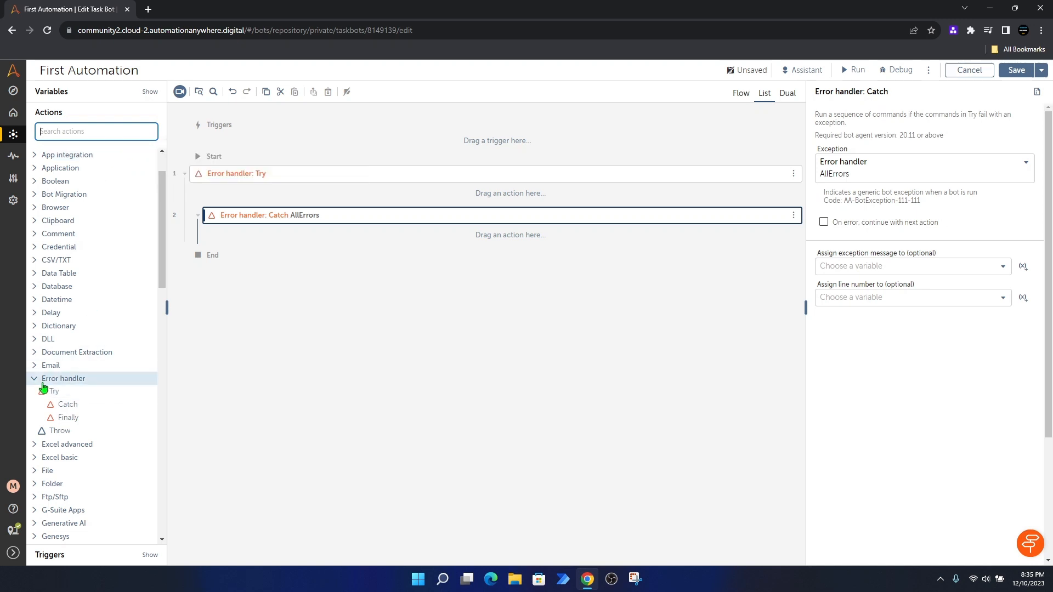
scroll(96, 371, "down", 10)
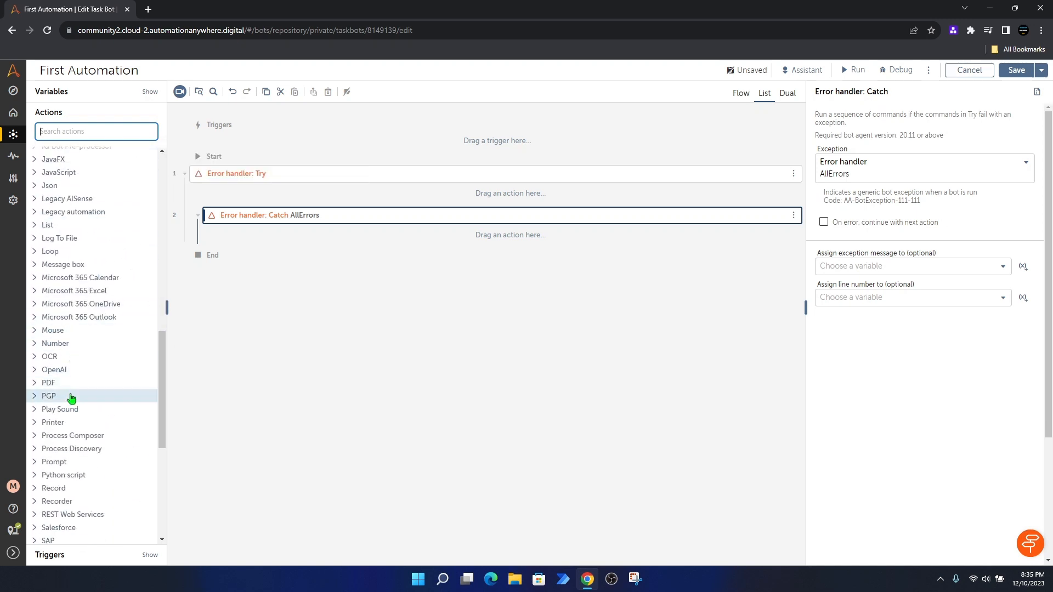
scroll(82, 392, "down", 1)
scroll(106, 384, "down", 1)
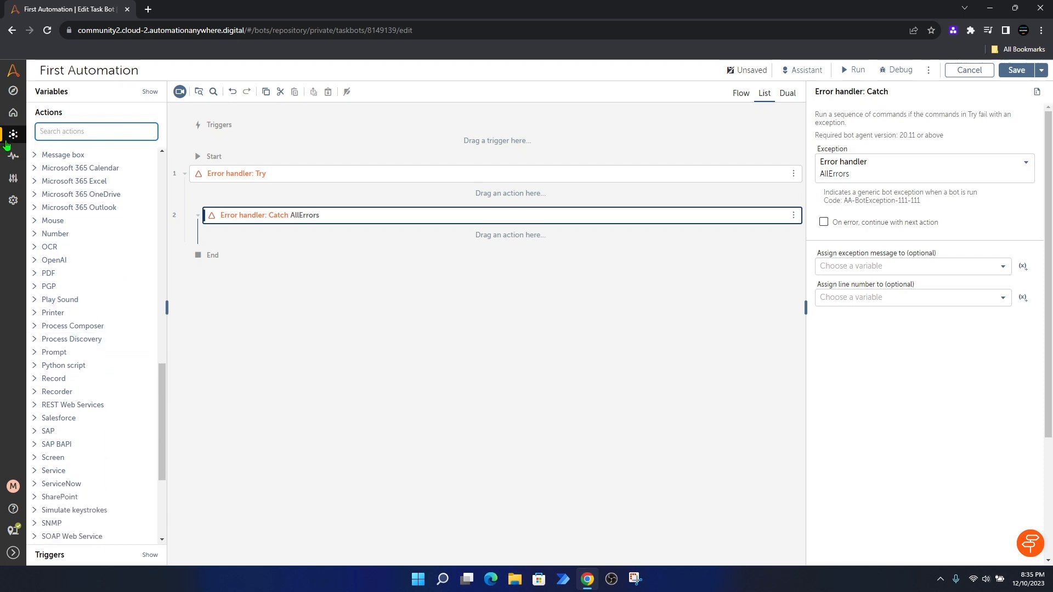
left_click(35, 157)
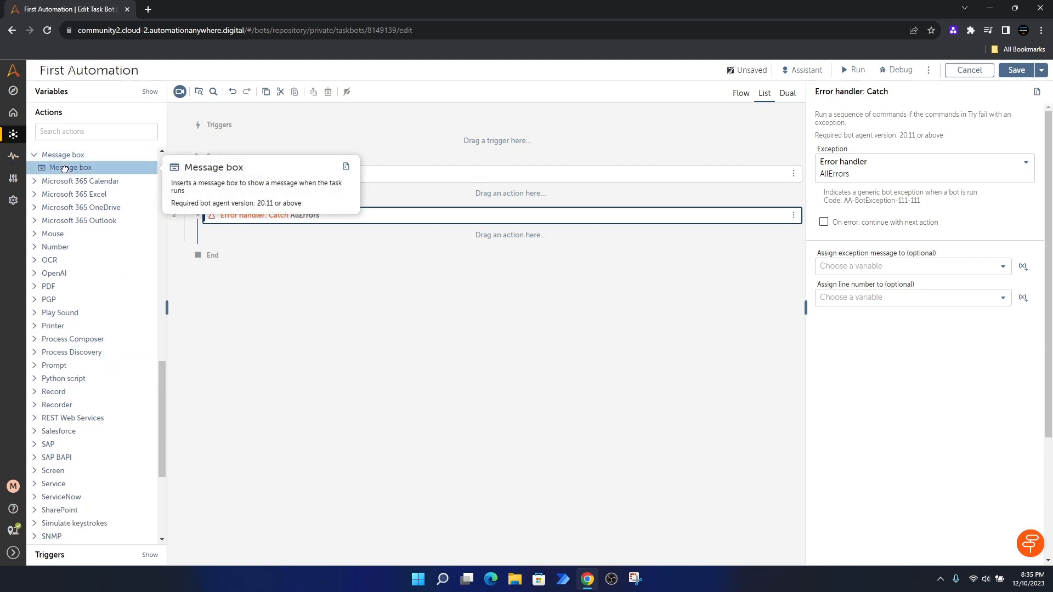
left_click_drag(65, 168, 341, 235)
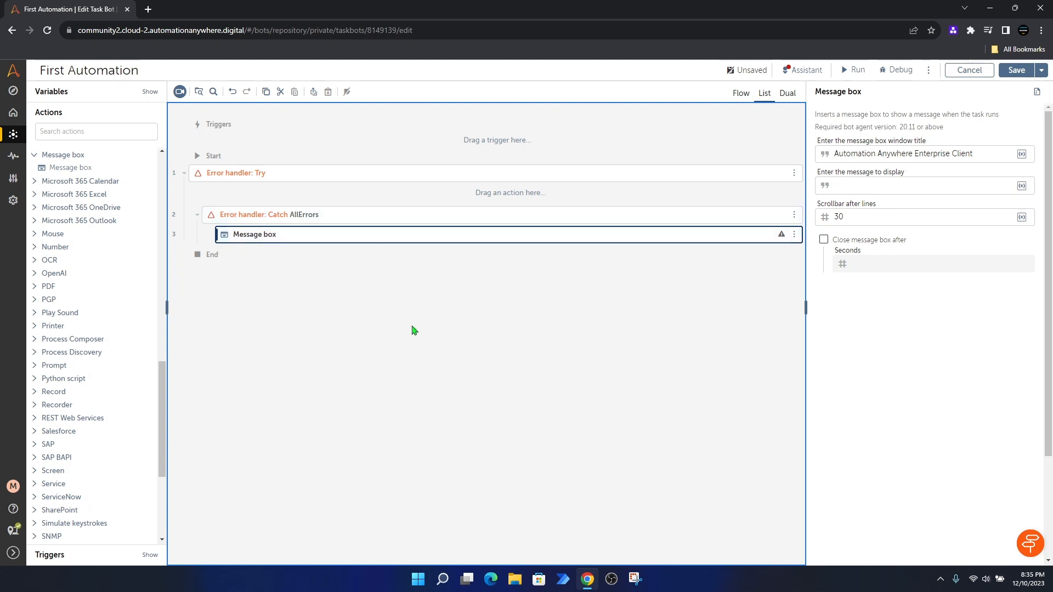
left_click(384, 221)
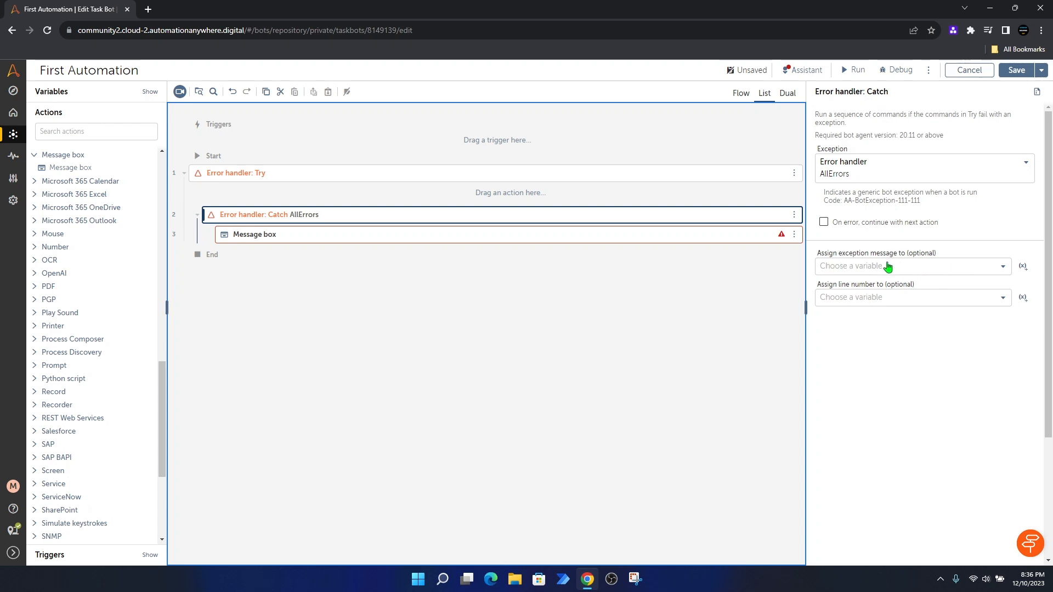
Step: Assign the exception message to SampleString and the line number to SampleNumber, then save
left_click(937, 273)
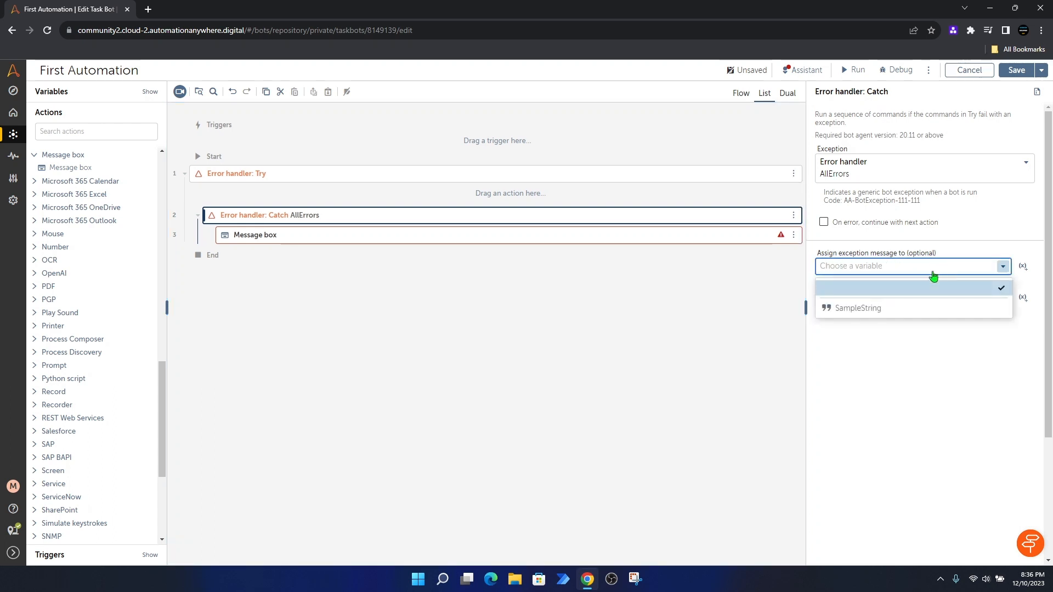
left_click(865, 311)
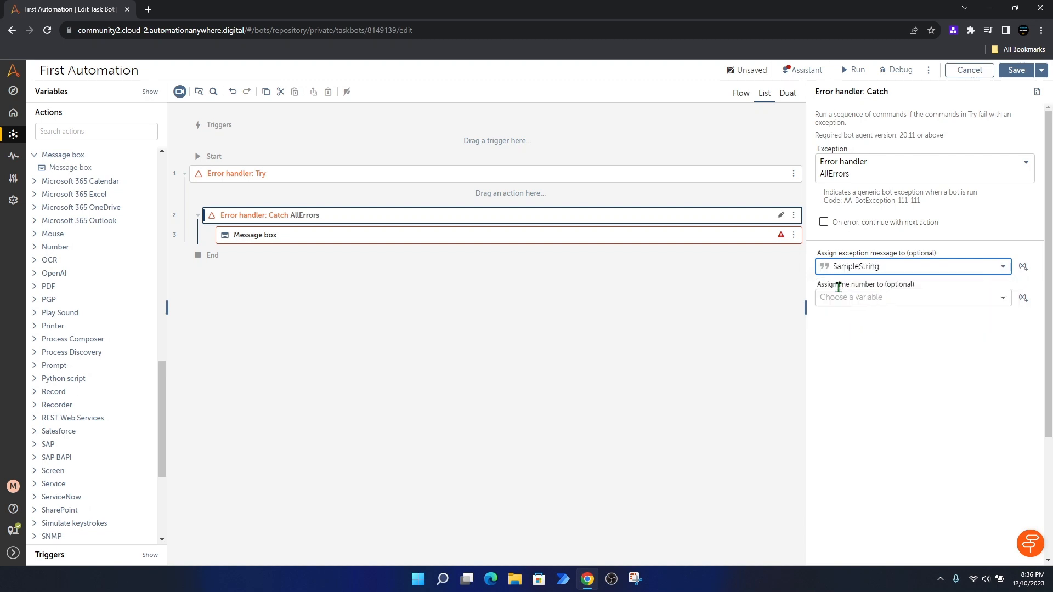
left_click(914, 301)
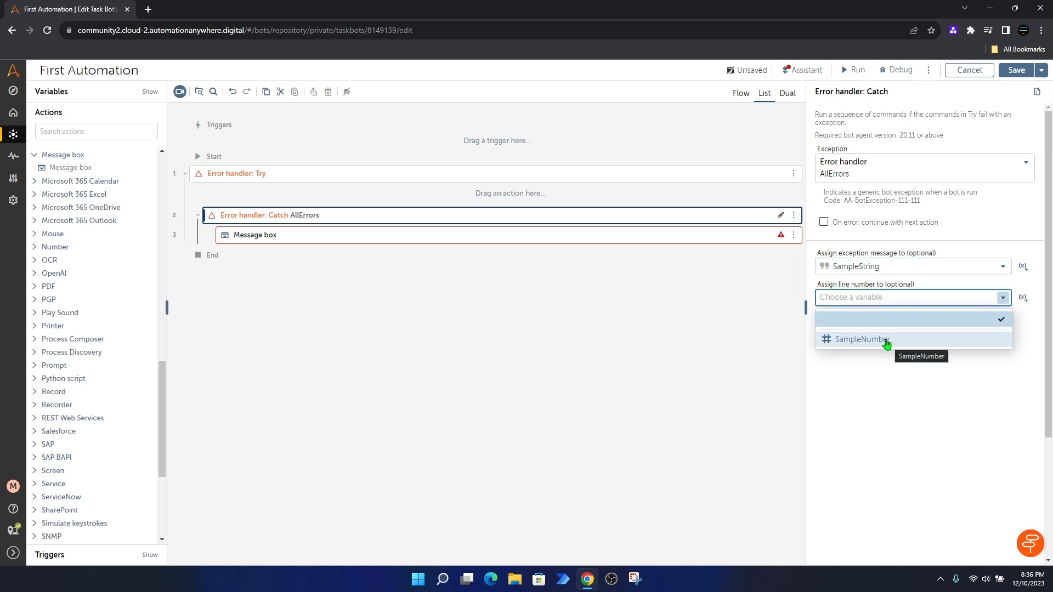
left_click(887, 345)
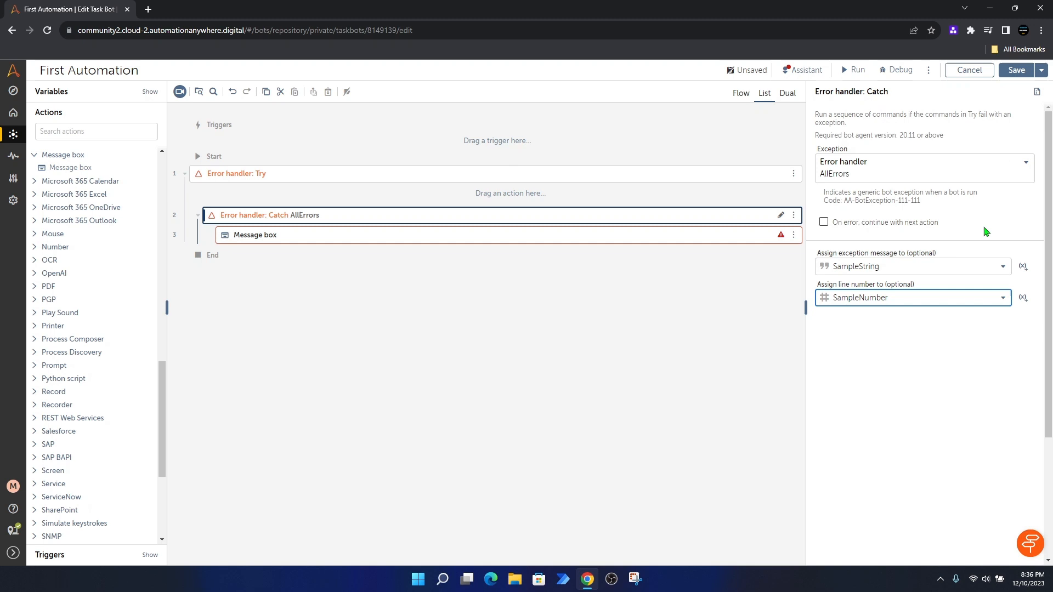
left_click(1016, 70)
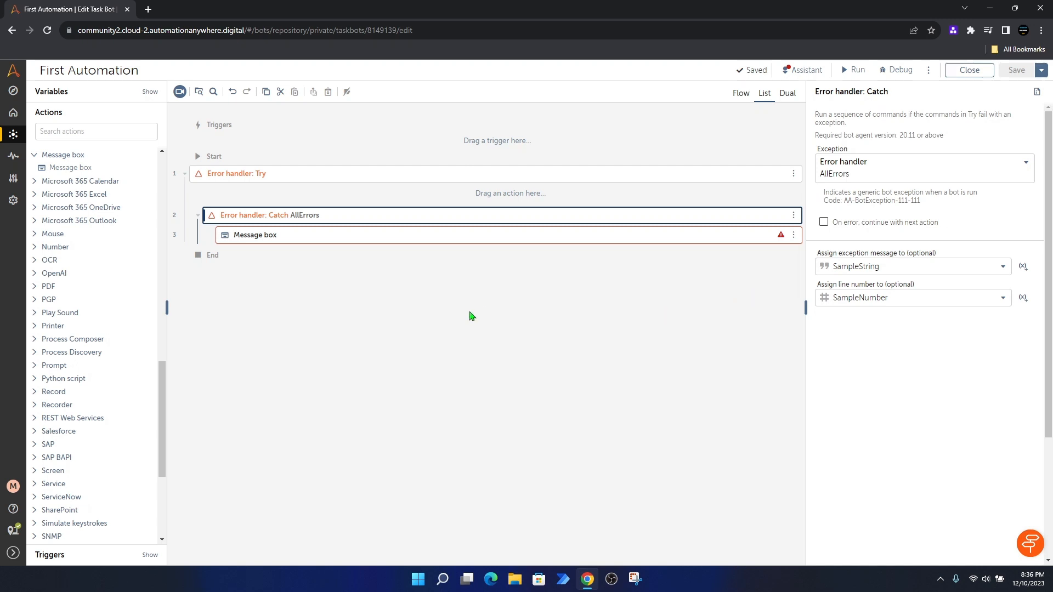
Step: Make the Catch block's Message box display $SampleString$, then save with Ctrl+S
left_click(343, 240)
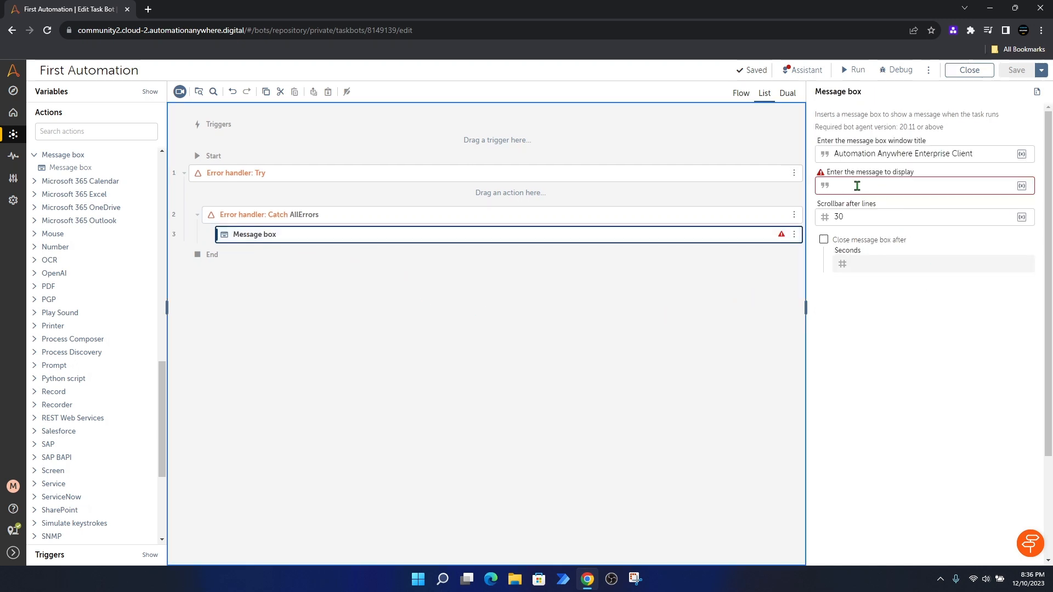
left_click(855, 187)
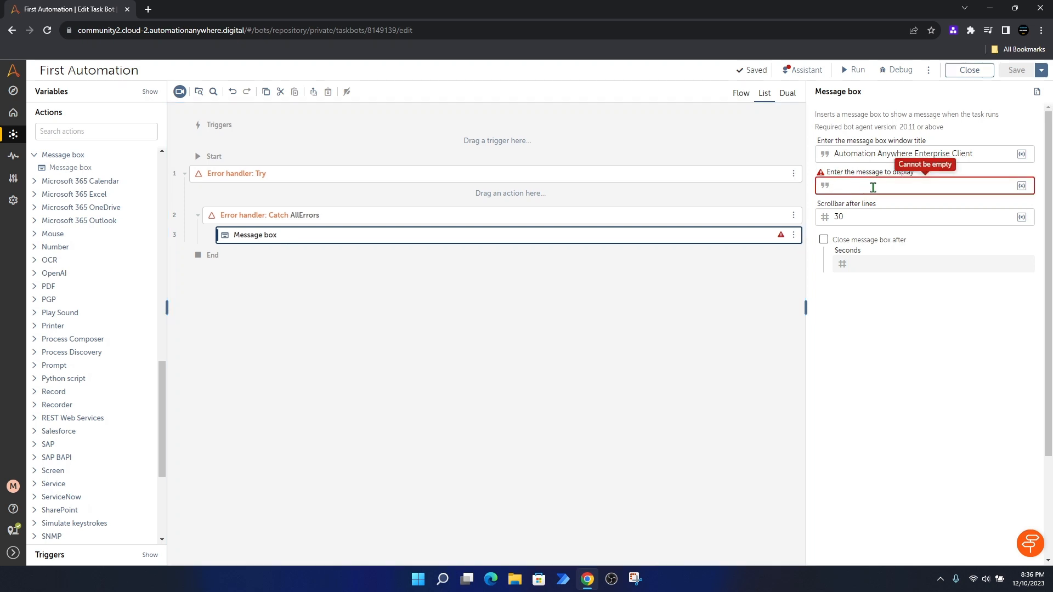
left_click(1023, 187)
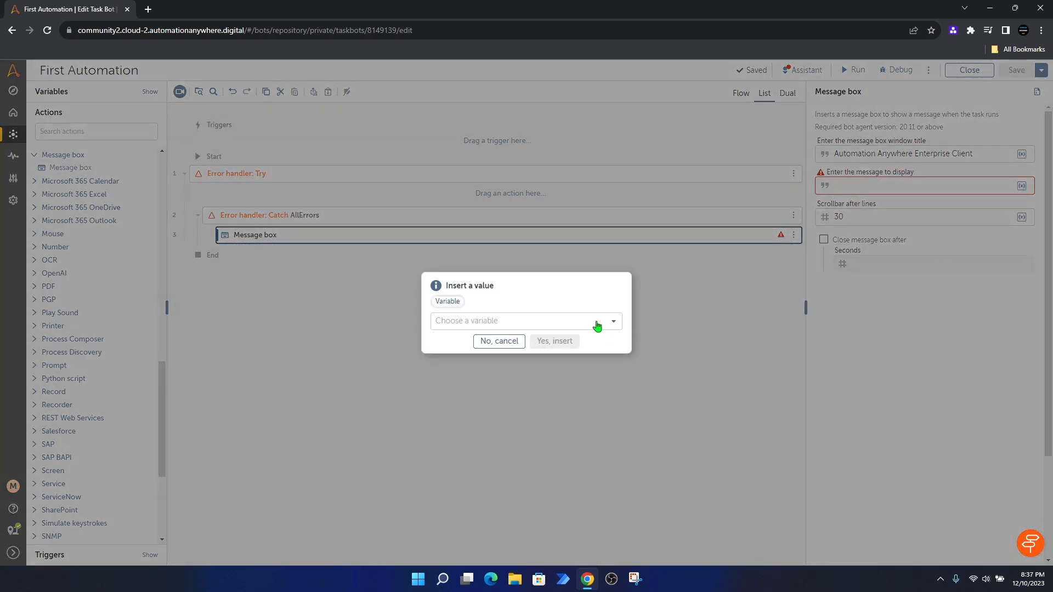
left_click(585, 325)
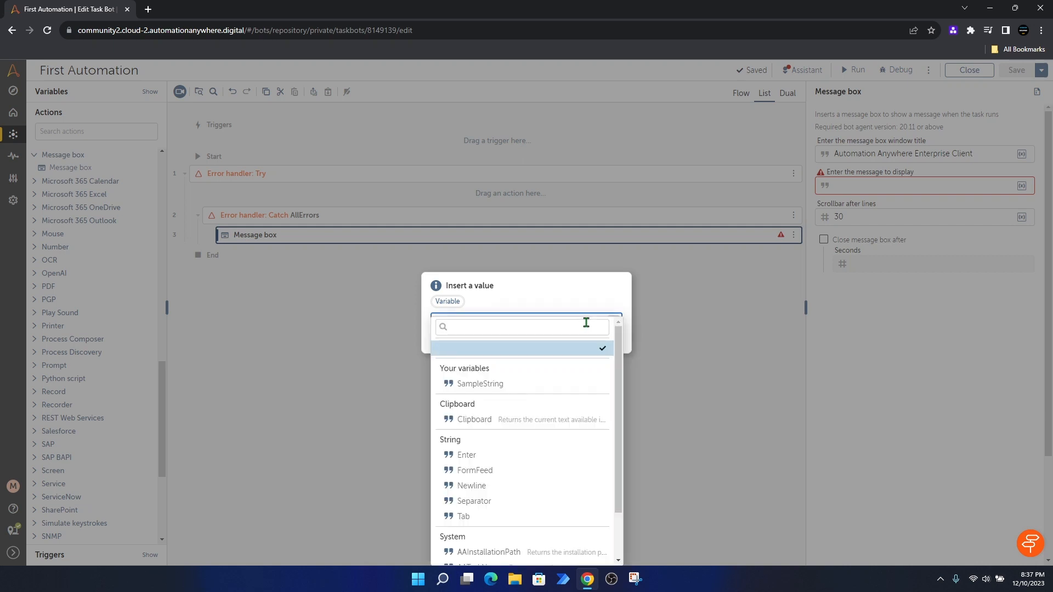
left_click(496, 386)
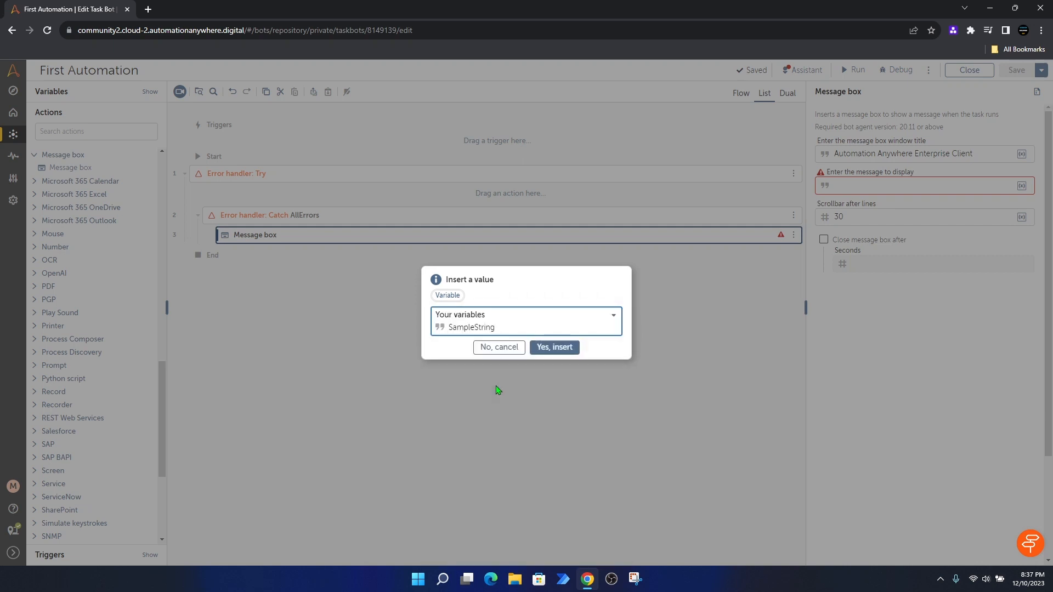
left_click(555, 347)
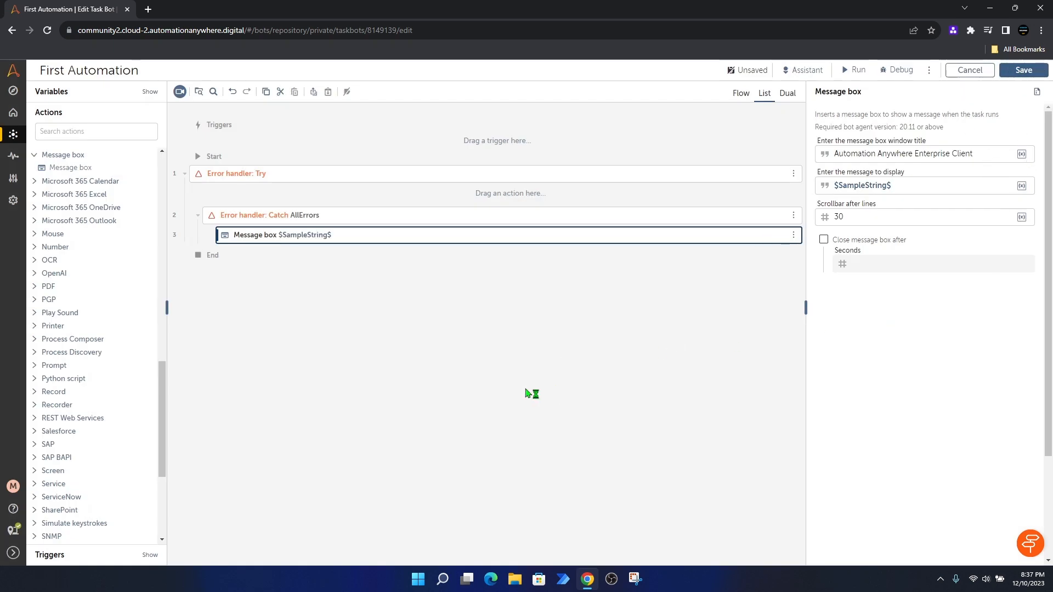
key("ctrl+s")
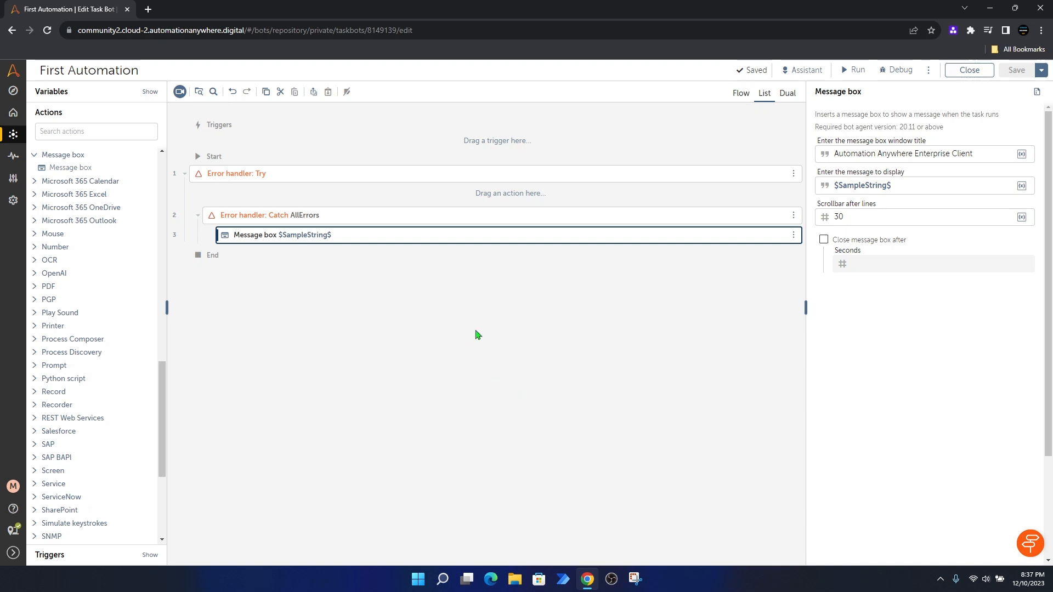
Step: Rename the SampleNumber variable to nErrorLine
left_click(50, 93)
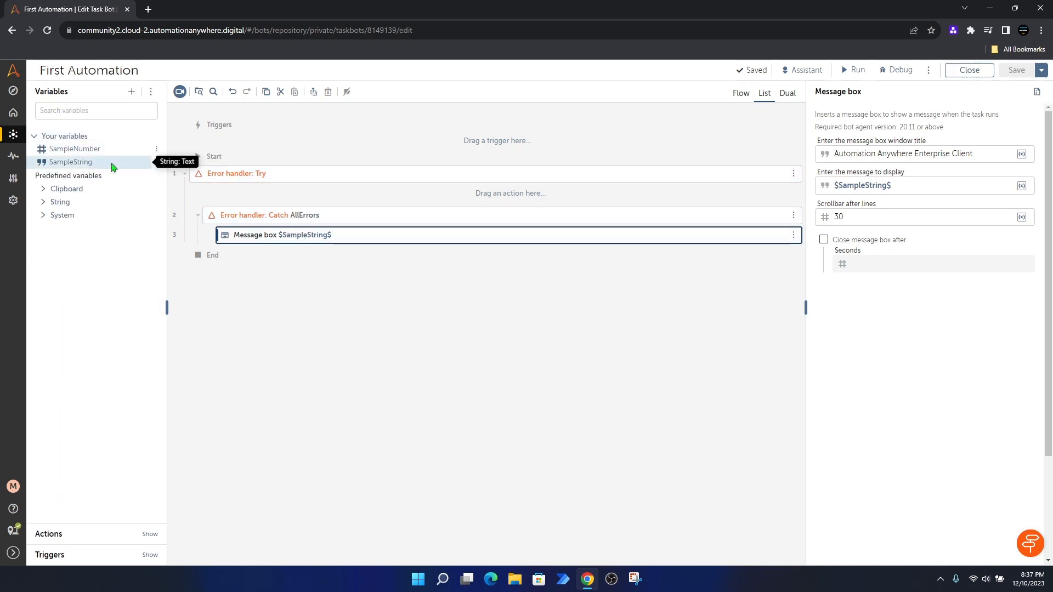
left_click(157, 149)
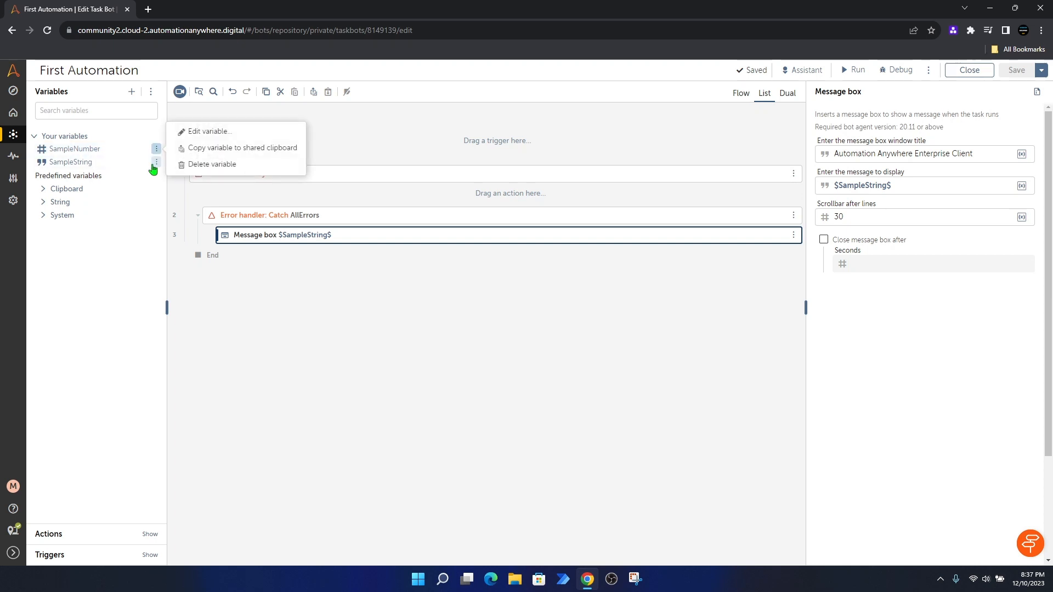
left_click(205, 137)
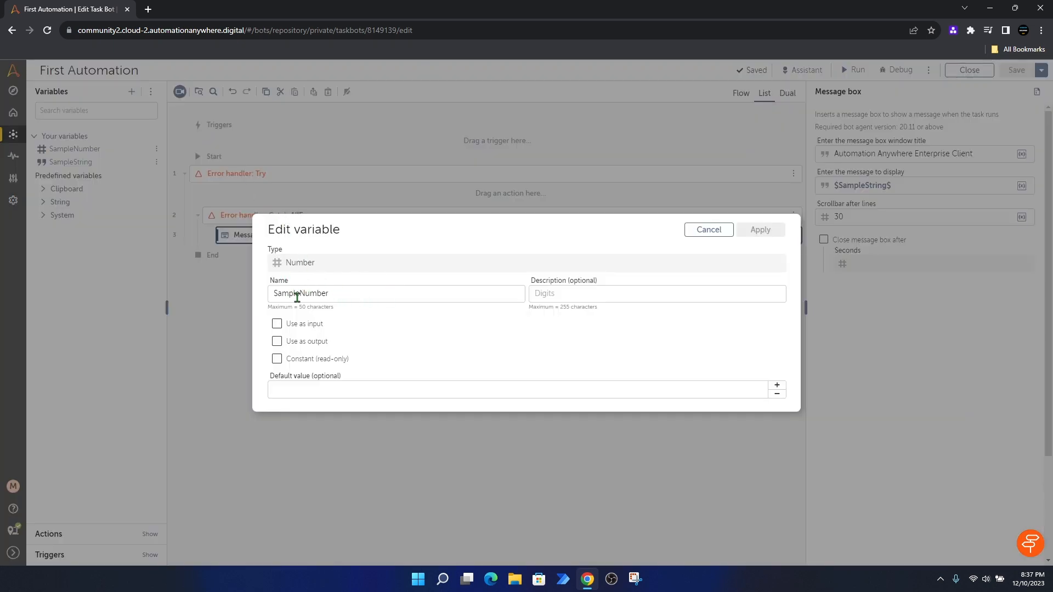
double_click(346, 295)
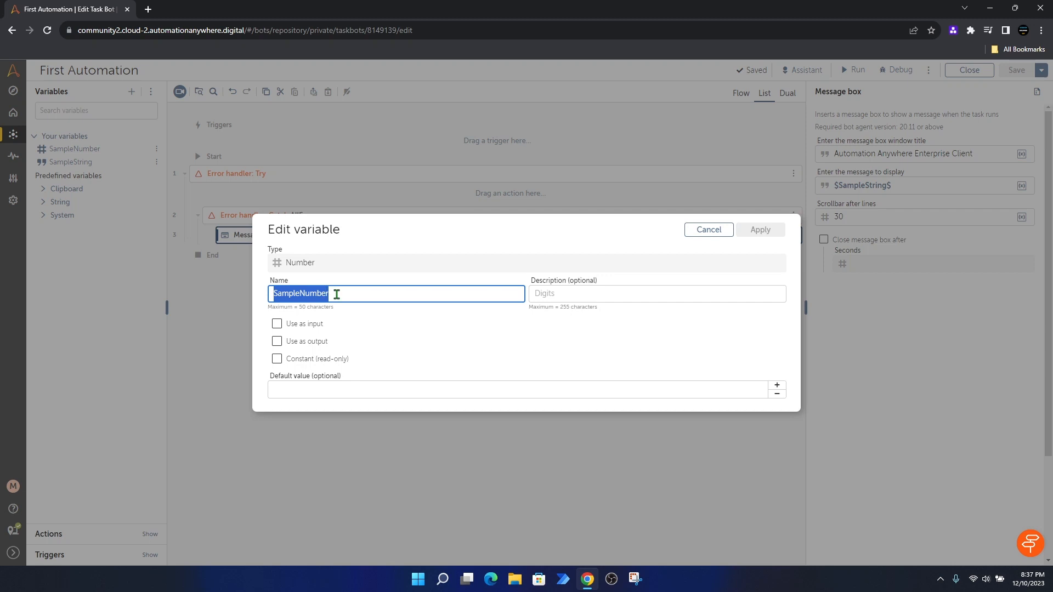
type("nErrorLine")
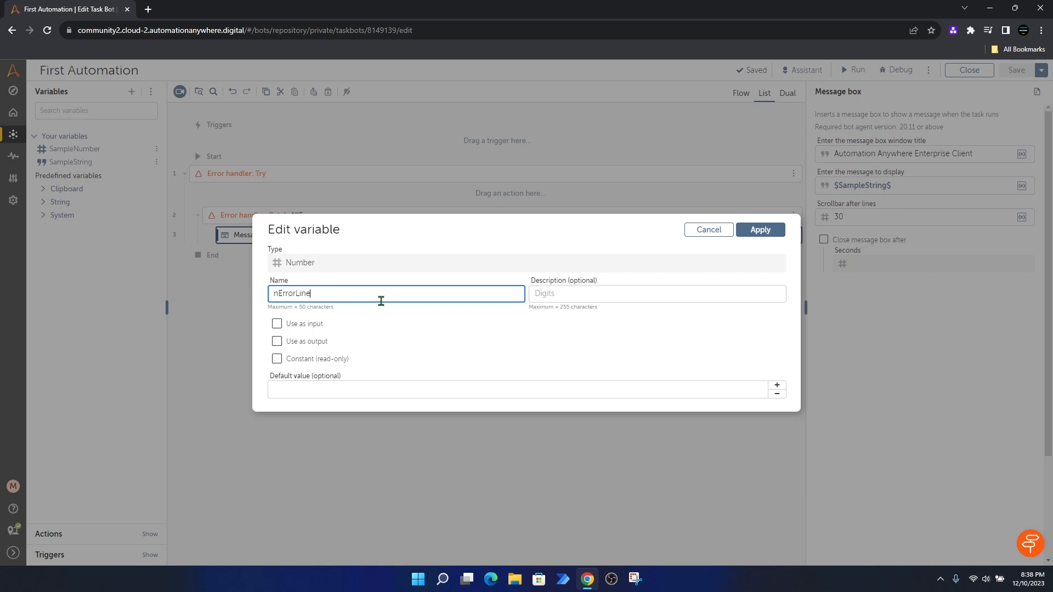
left_click(760, 230)
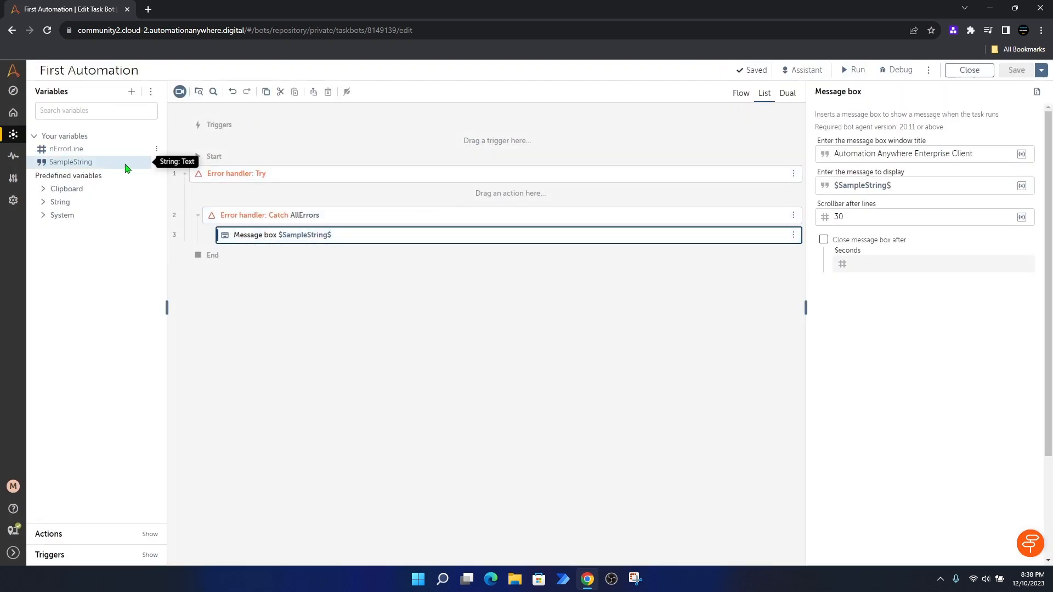
Step: Rename the SampleString variable to sErrorMessage
left_click(157, 163)
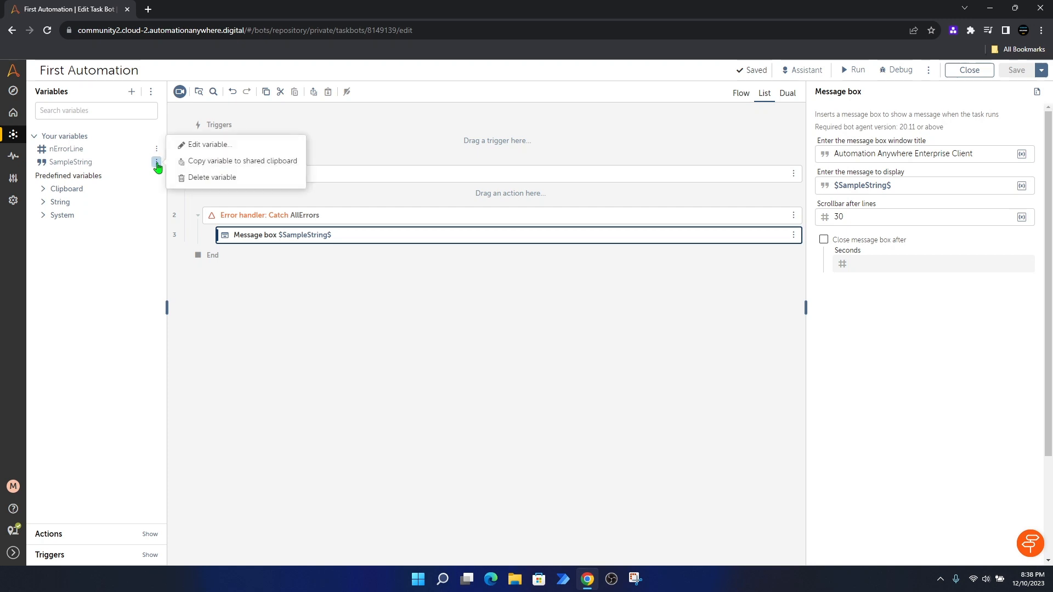
left_click(220, 145)
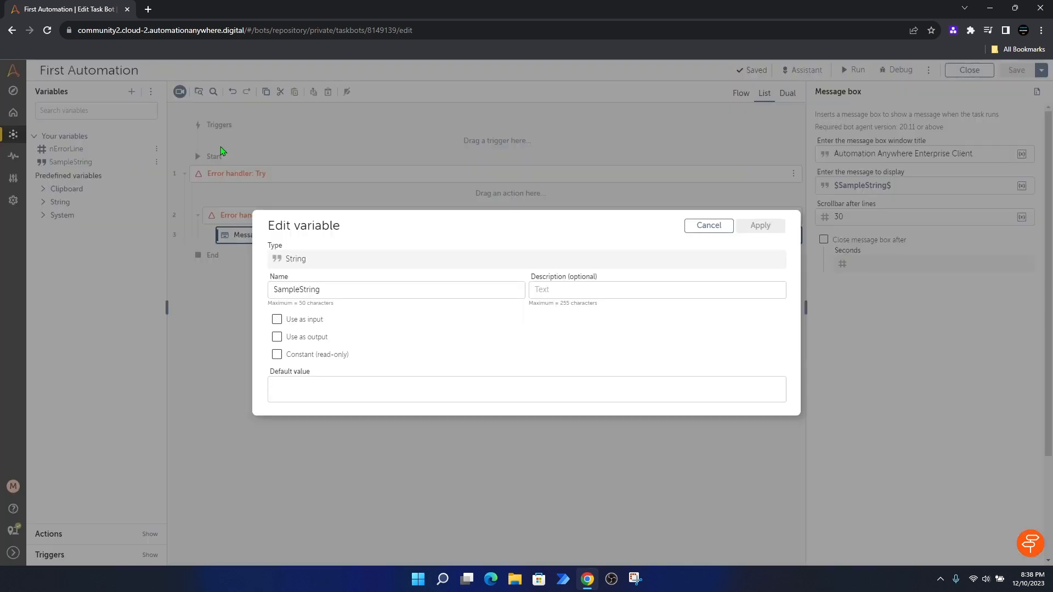
double_click(326, 291)
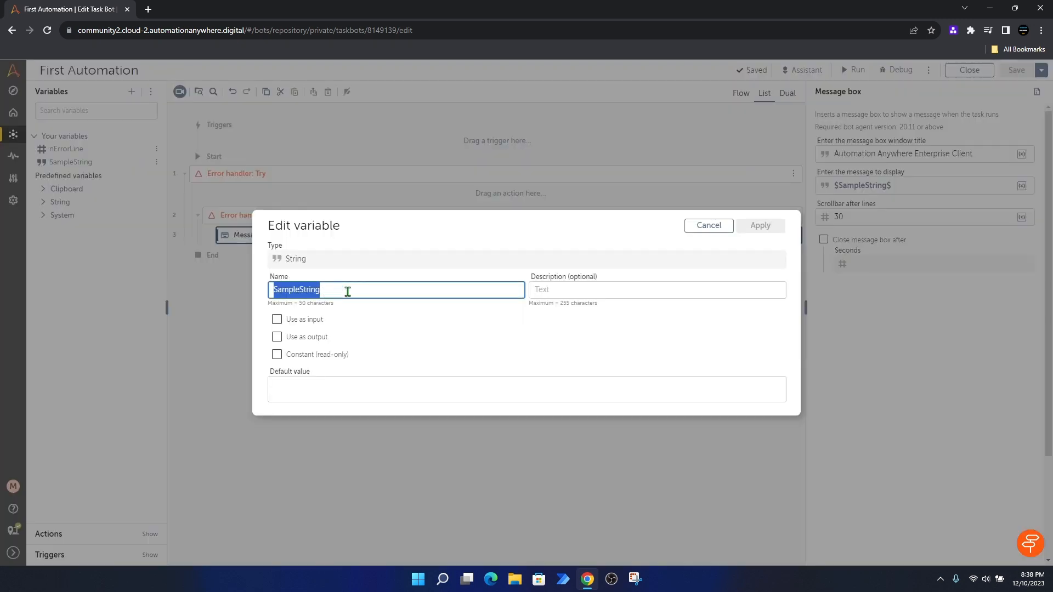
type("sErrorMessage")
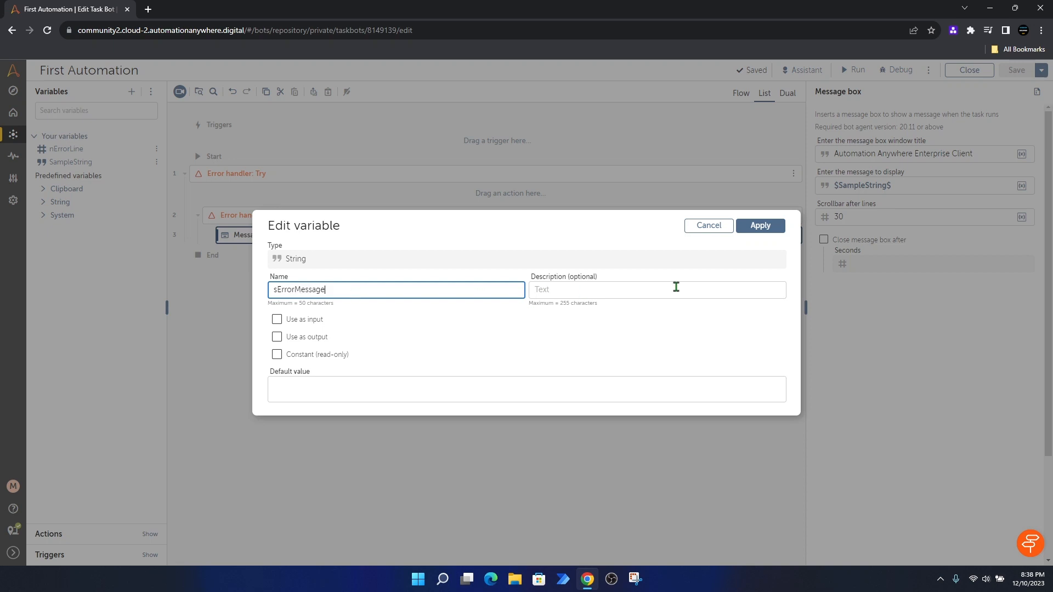
left_click(758, 230)
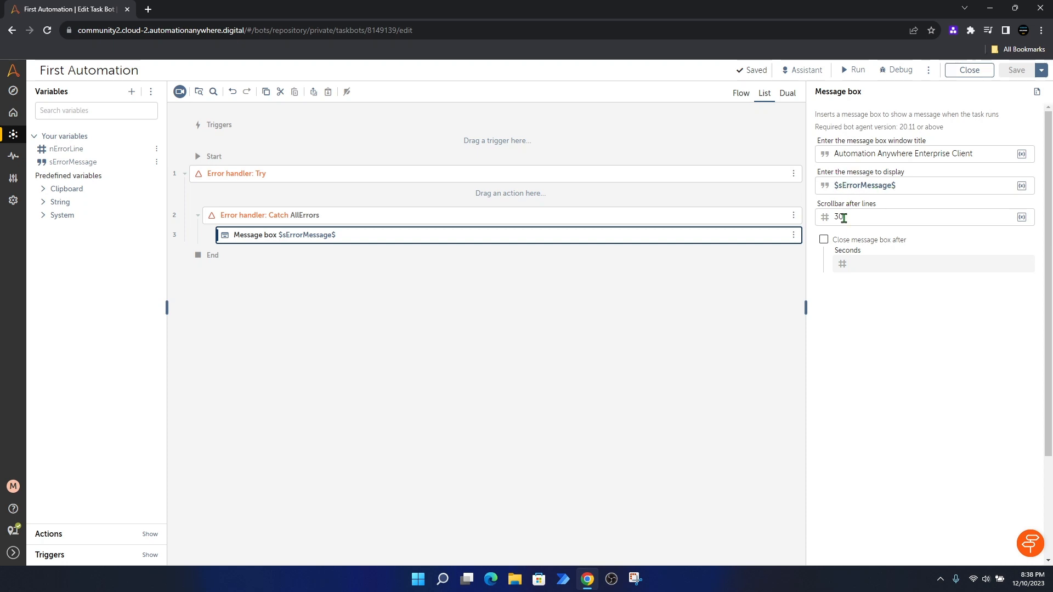
left_click(553, 333)
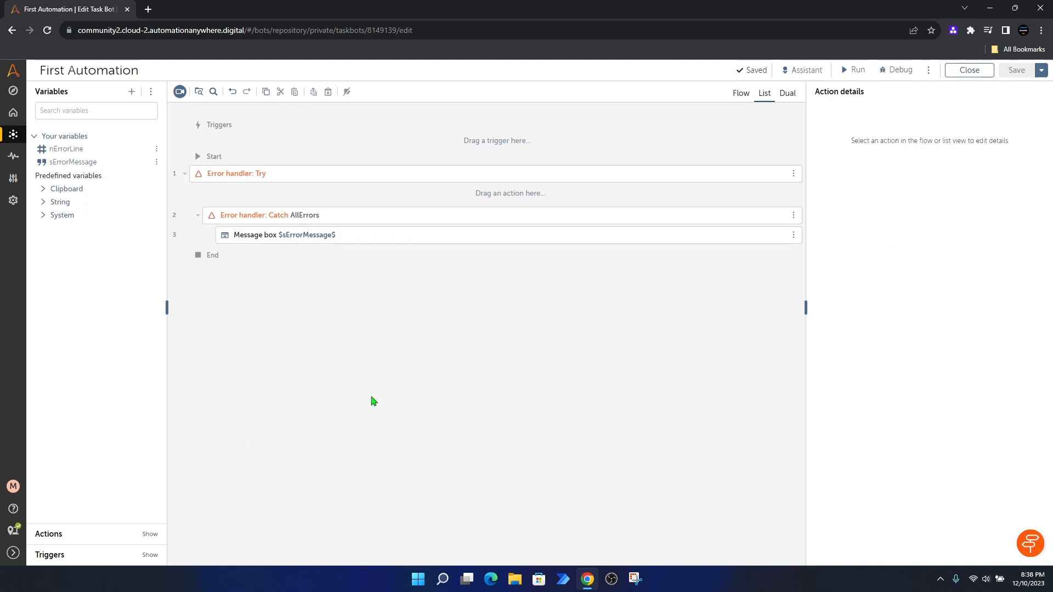
Step: Add a CSV/TXT Close action inside the Try block, save, and switch to Flow view
left_click(48, 534)
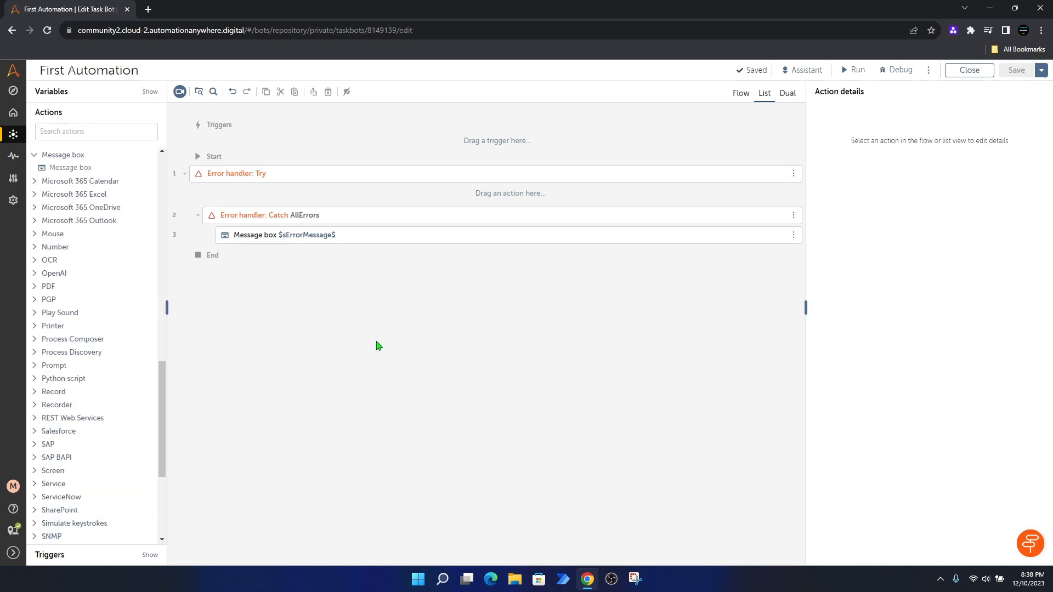
scroll(95, 316, "up", 10)
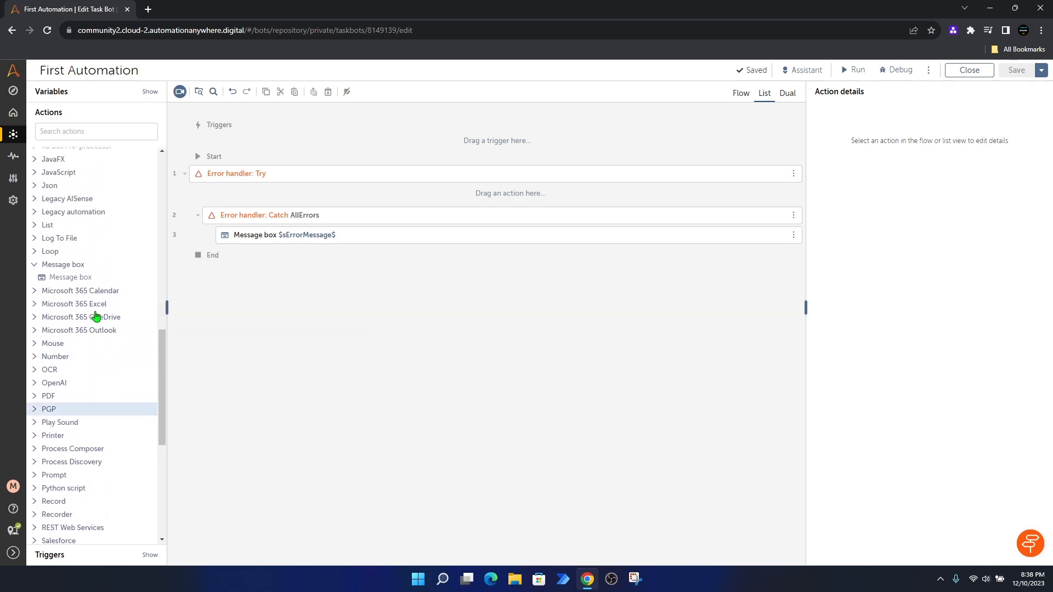
scroll(96, 316, "up", 6)
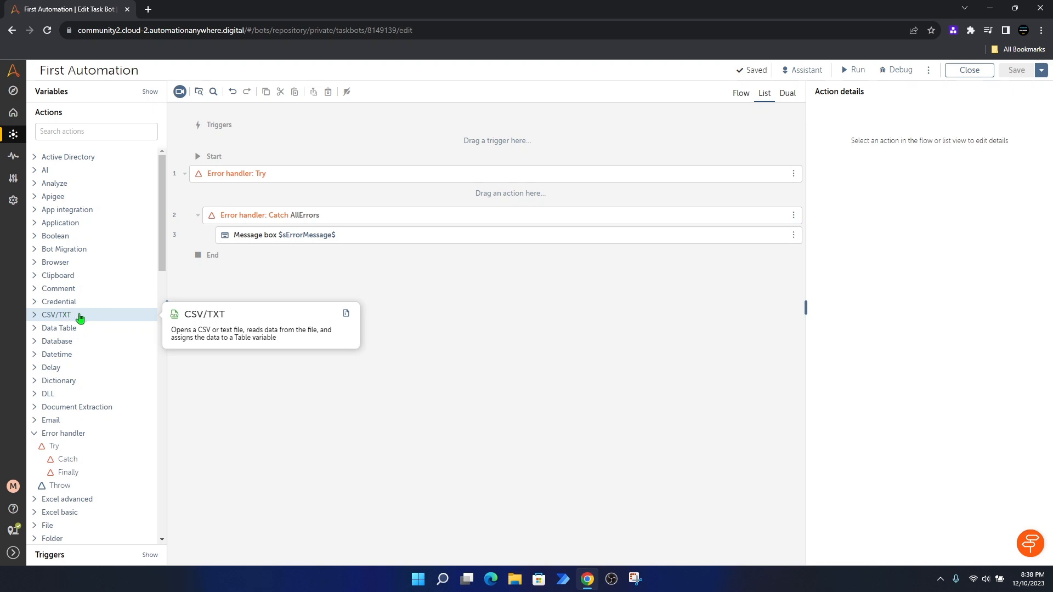
left_click(34, 316)
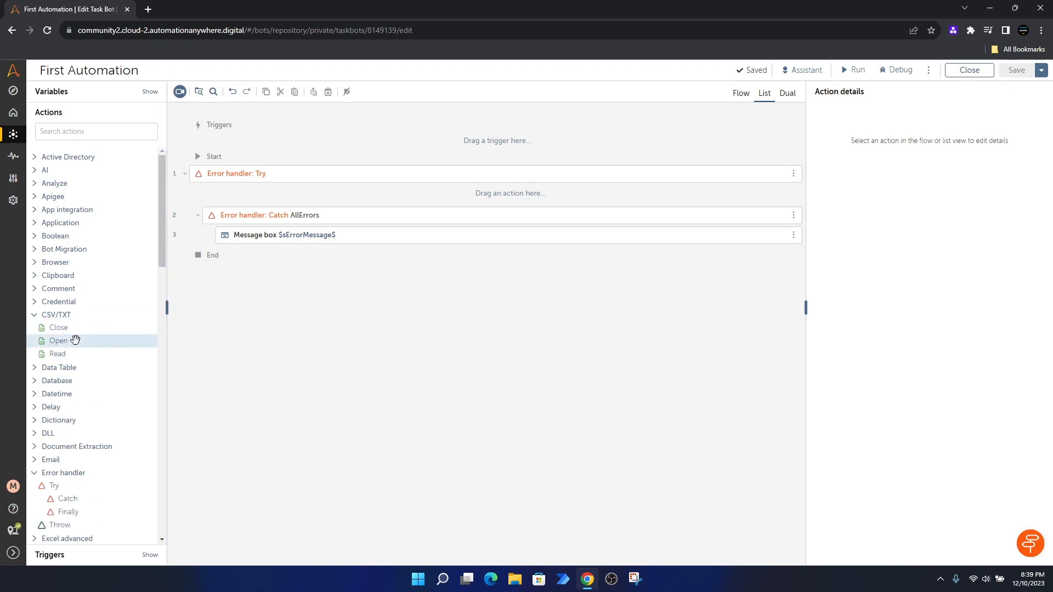
left_click_drag(60, 329, 280, 199)
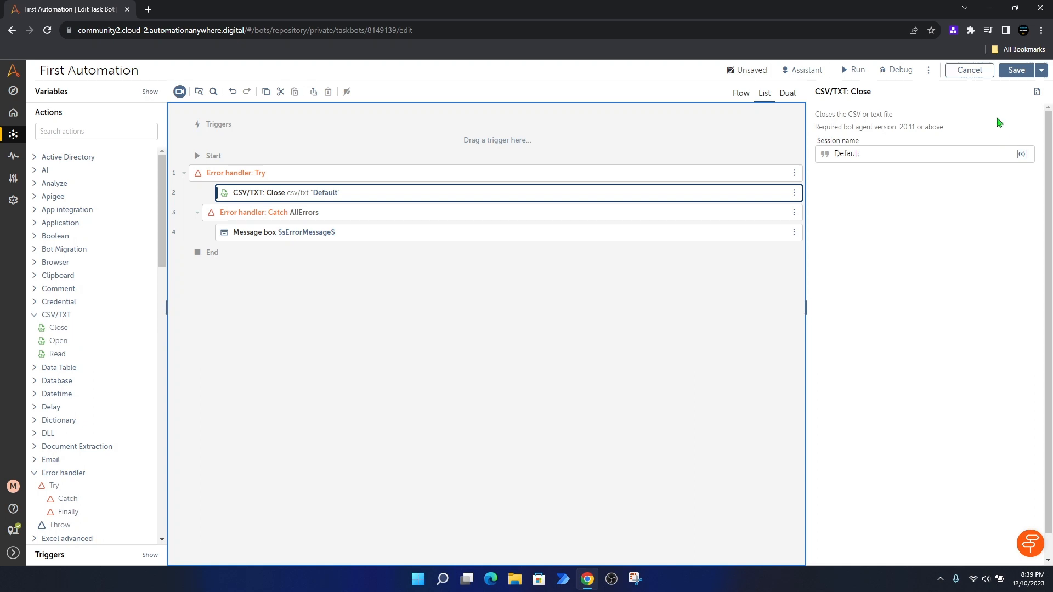
left_click(1017, 72)
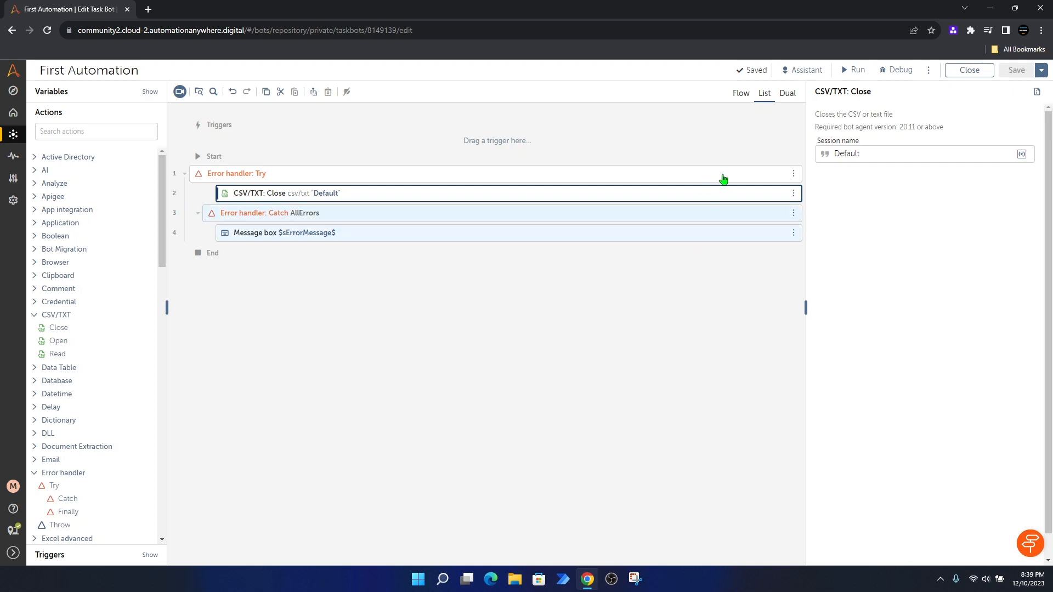
left_click(740, 95)
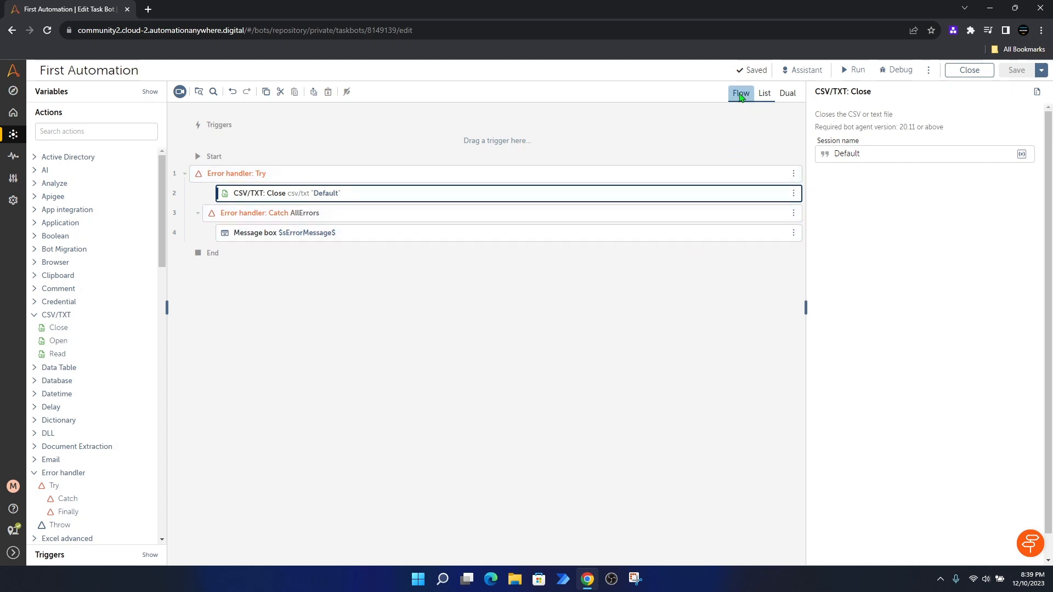
Step: Check the Catch node's assigned variables and the Message box node in the flowchart, then run the bot
left_click_drag(389, 183, 442, 204)
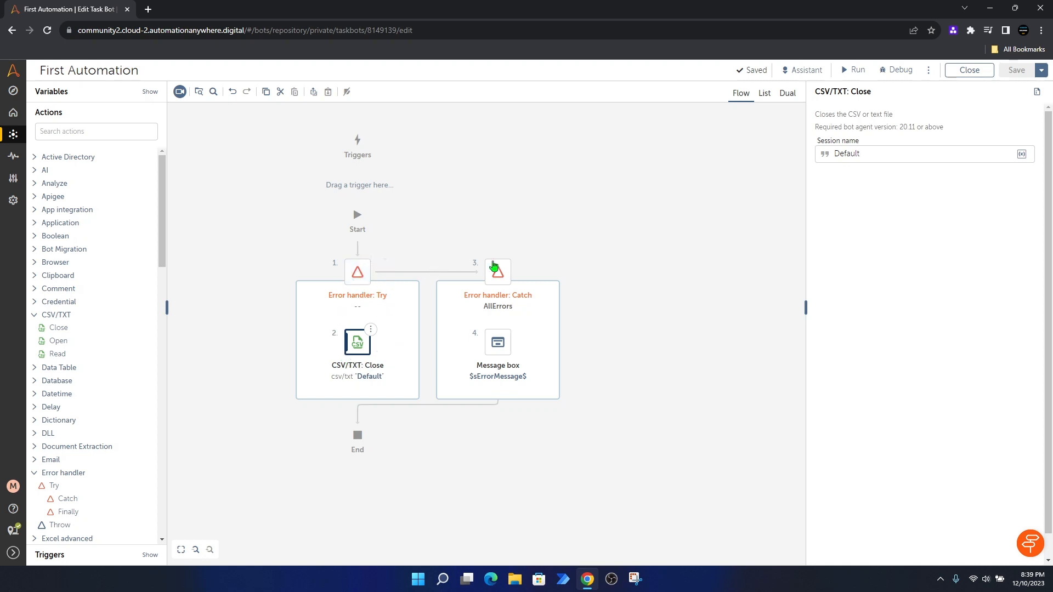
left_click(497, 274)
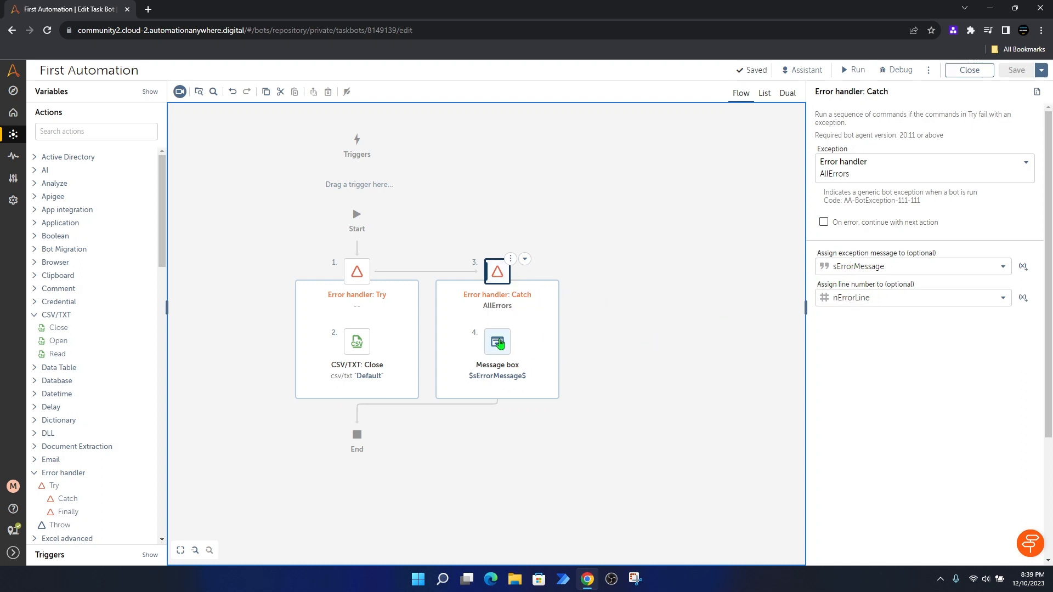
left_click(499, 343)
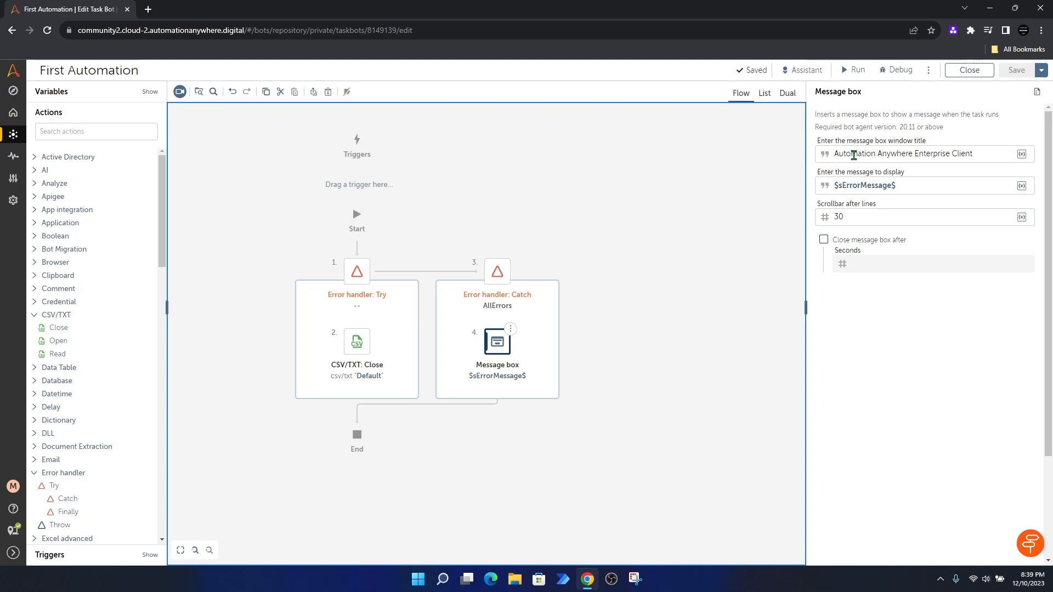
left_click(853, 70)
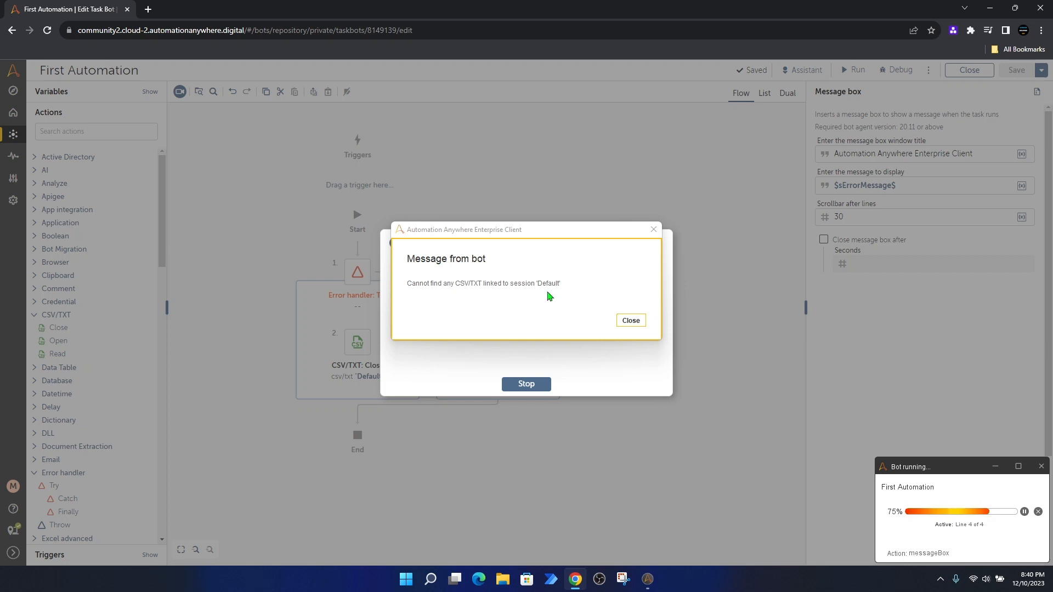
Step: Dismiss the caught CSV/TXT session error message and the 'Your bot has run successfully!' notice
left_click(631, 321)
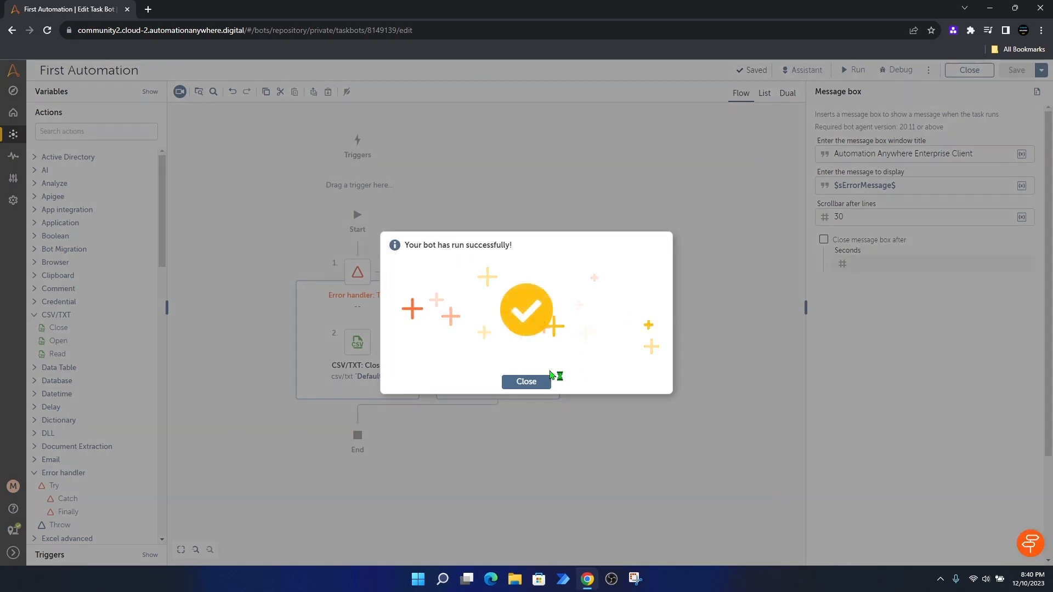
left_click(541, 382)
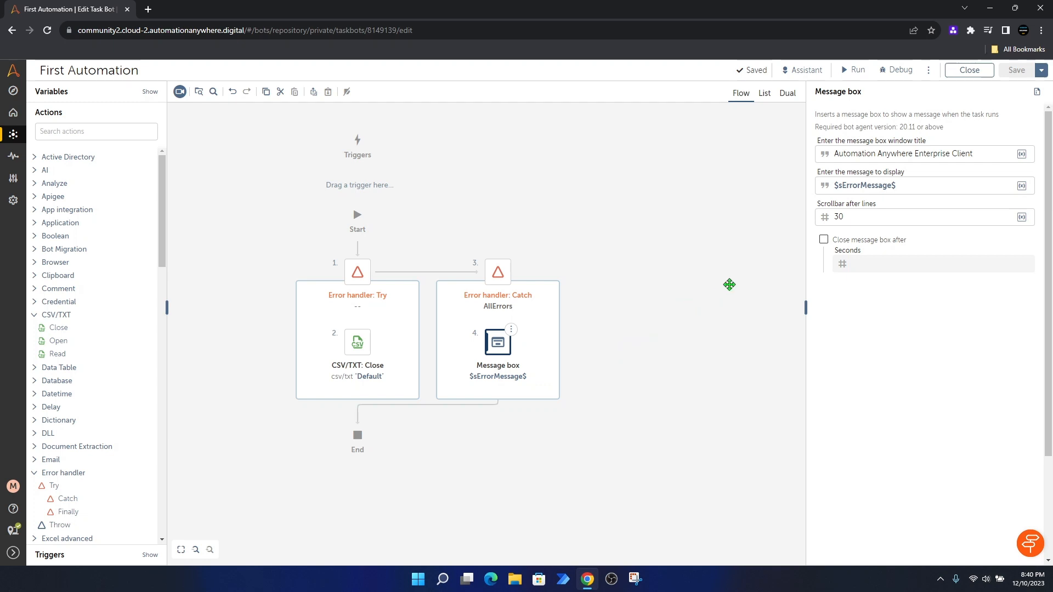
Step: Return to the action list, select the Catch block's Message box, and edit its message field
left_click(764, 94)
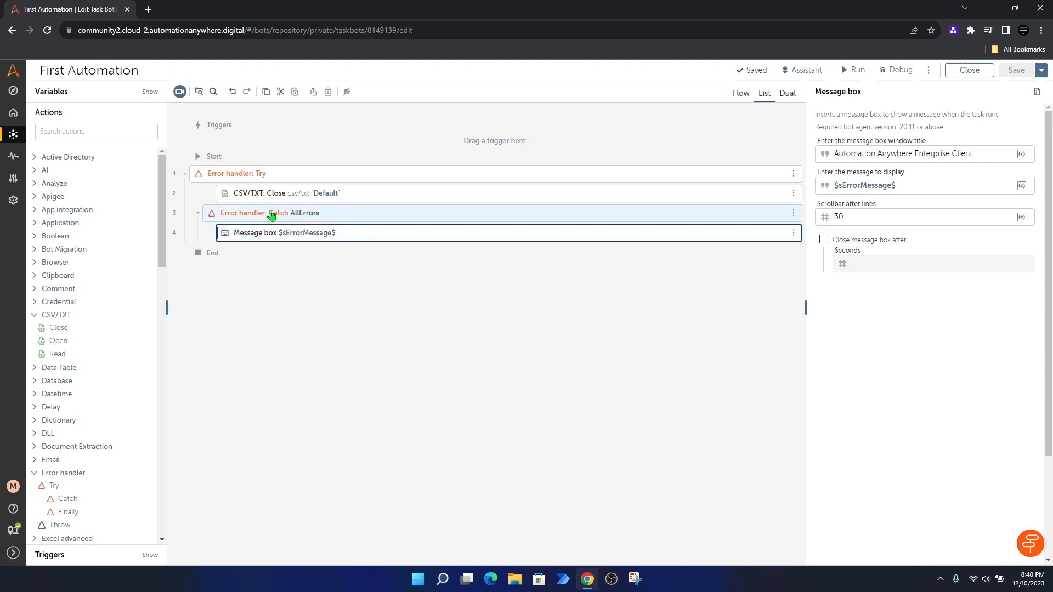
left_click(309, 218)
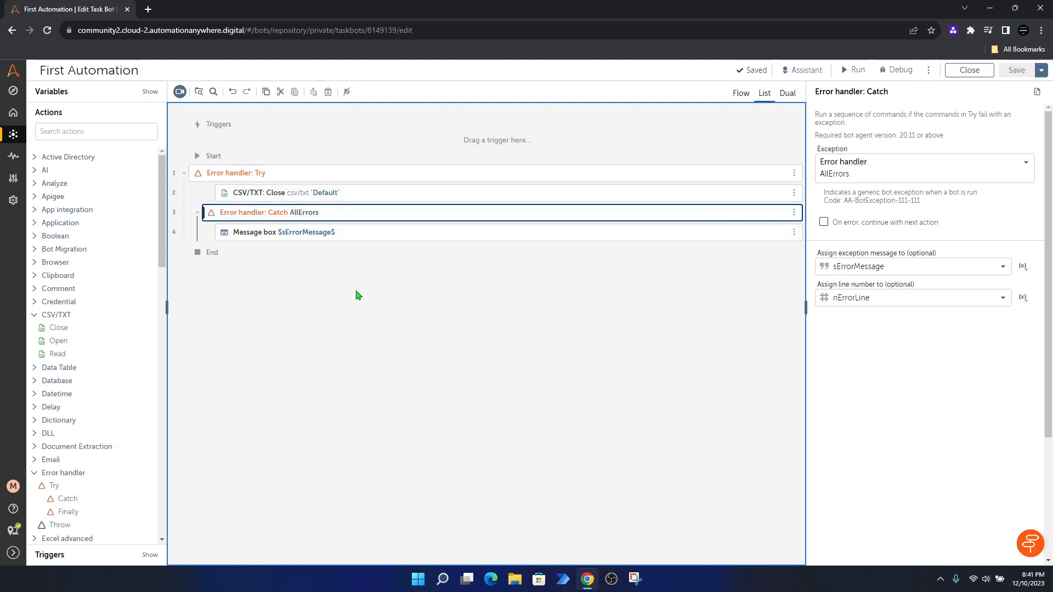
left_click(287, 237)
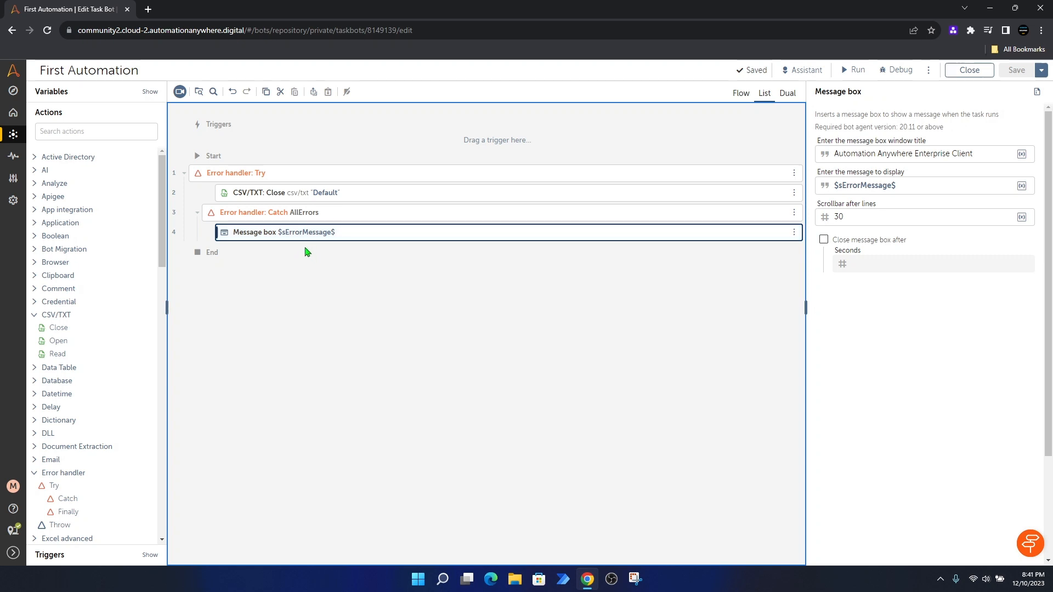
left_click(836, 186)
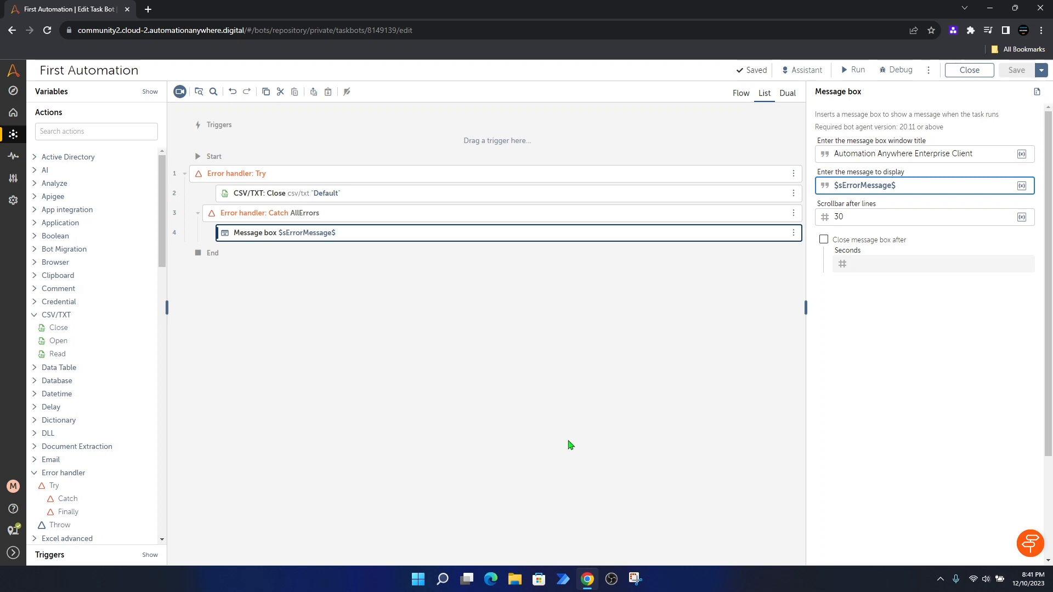
left_click(1022, 186)
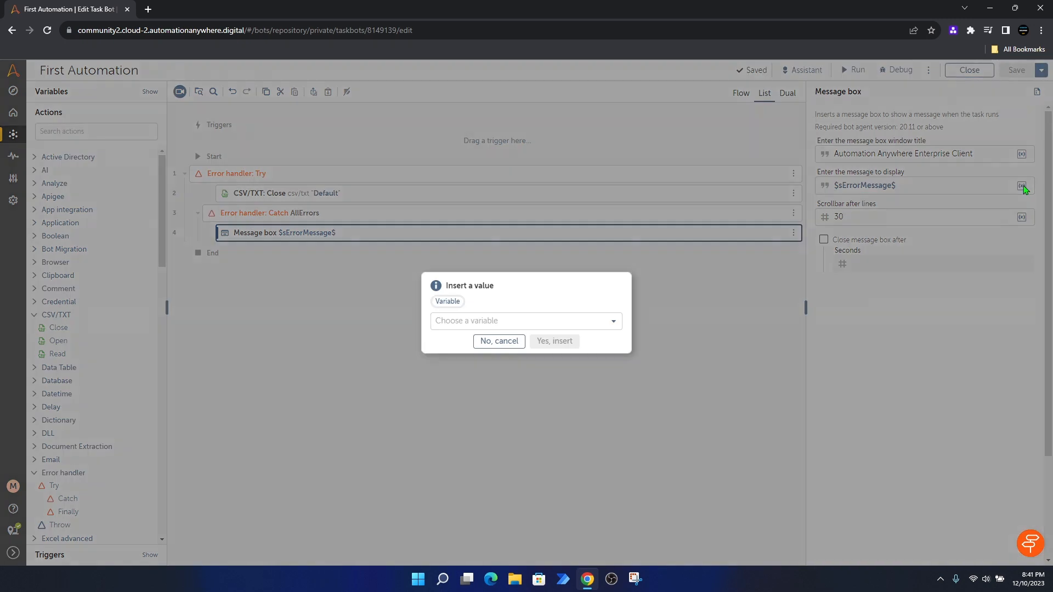
left_click(612, 323)
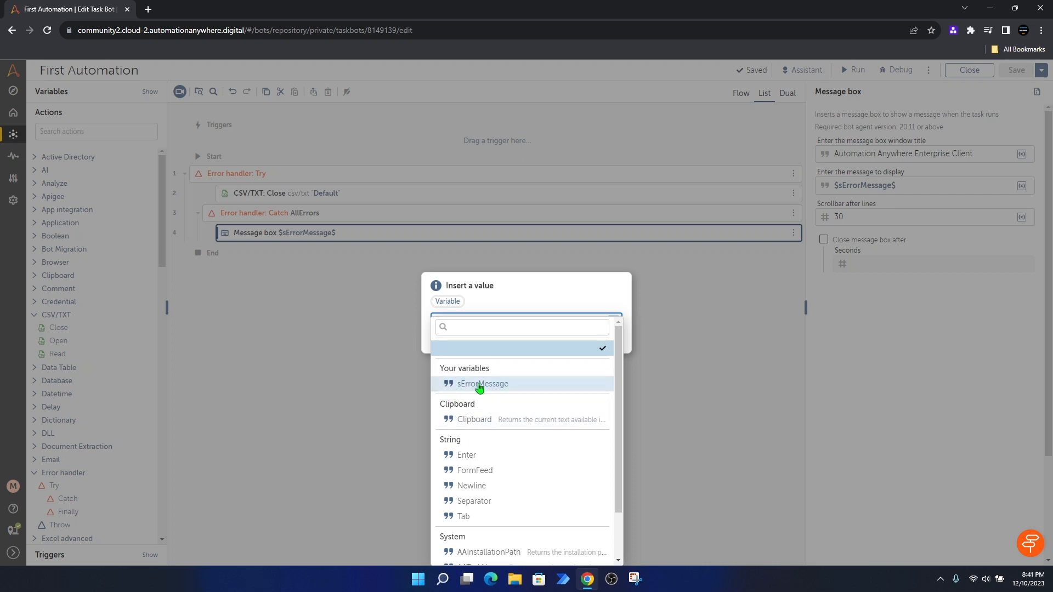
left_click(560, 291)
left_click(499, 344)
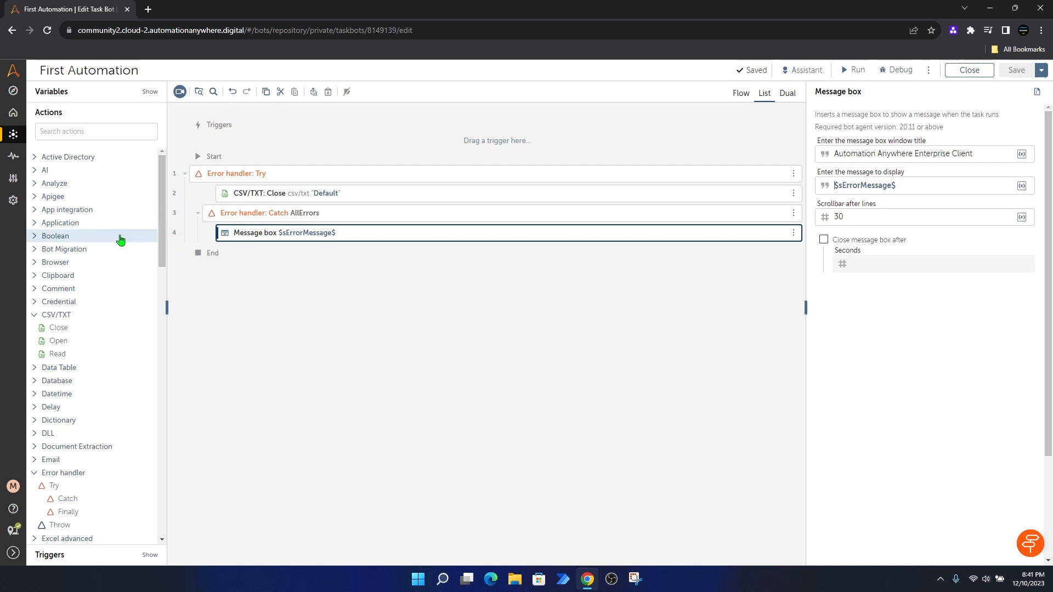
Step: Drag Number: To string from the Actions panel into the Catch block above the Message box
scroll(85, 261, "down", 7)
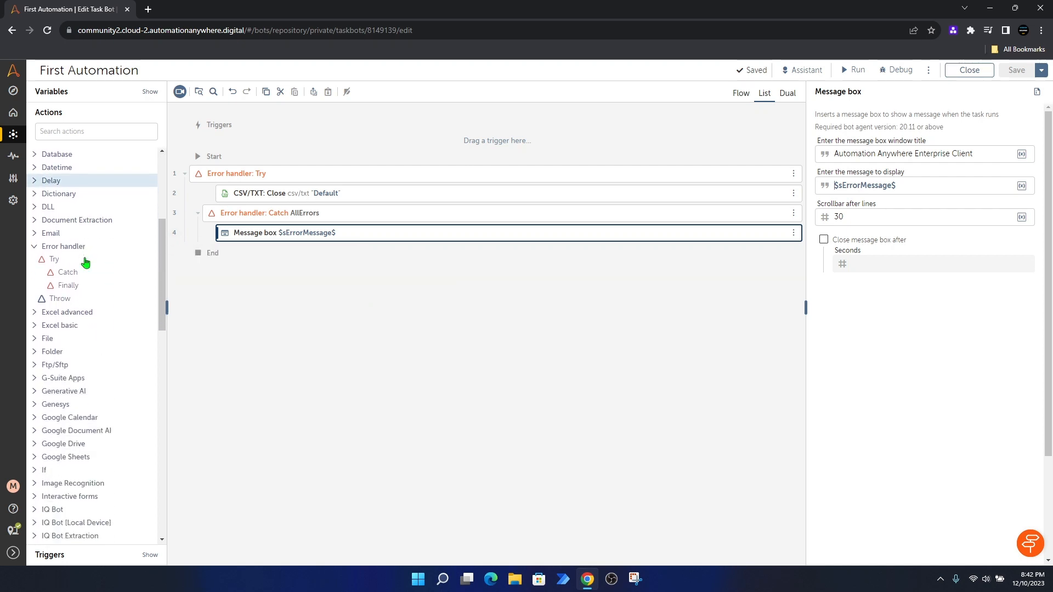
scroll(85, 258, "down", 6)
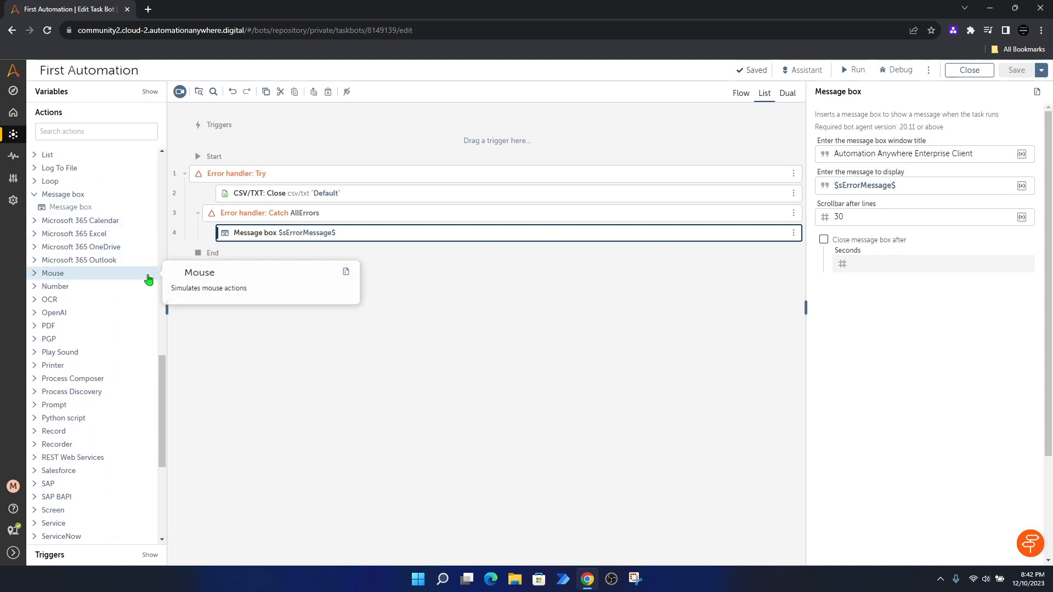
mouse_move(36, 295)
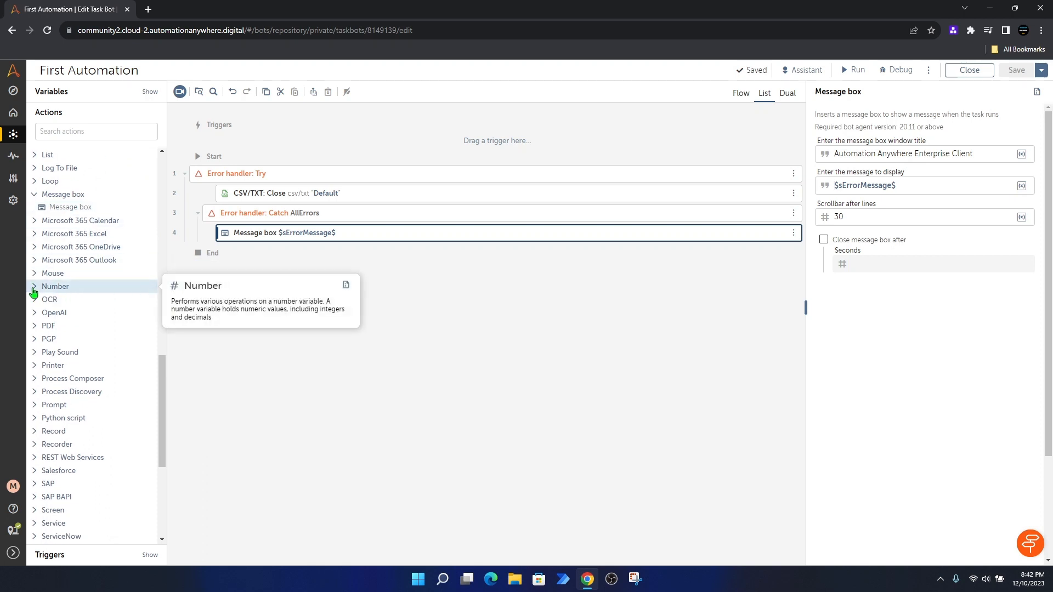
left_click(34, 291)
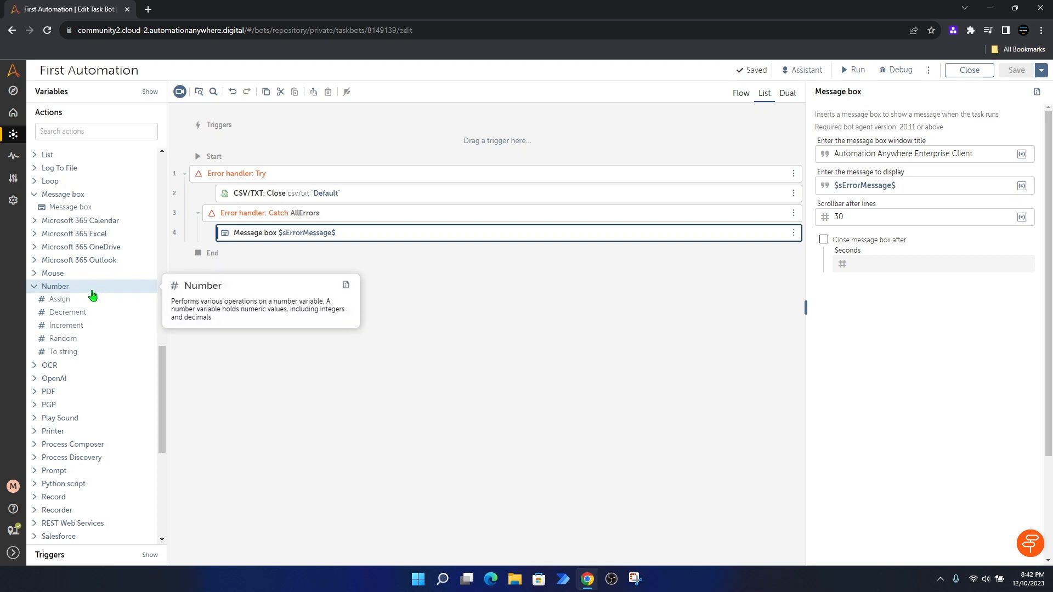
mouse_move(79, 351)
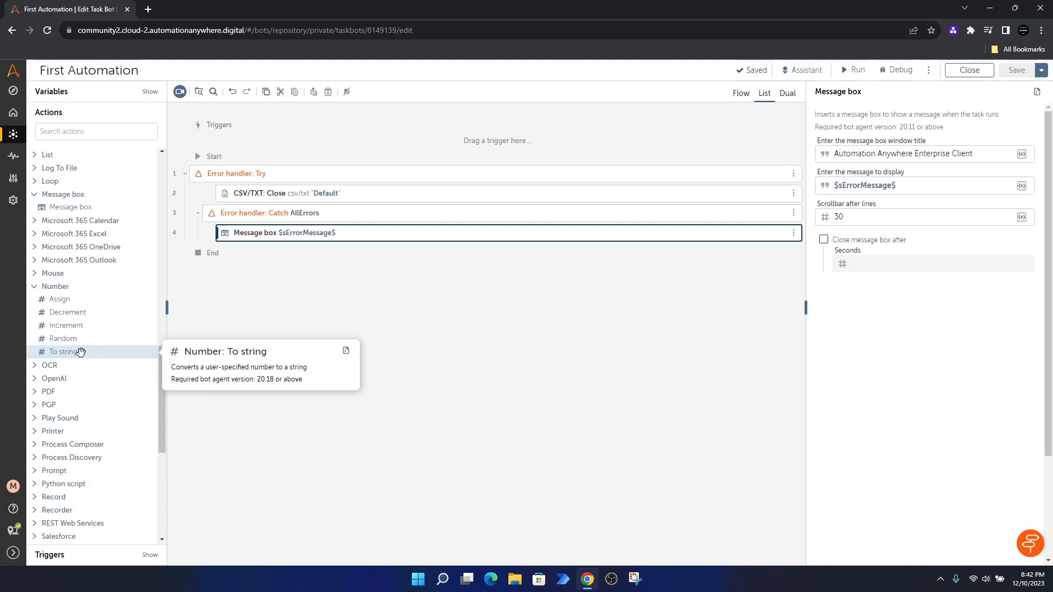
left_click(63, 352)
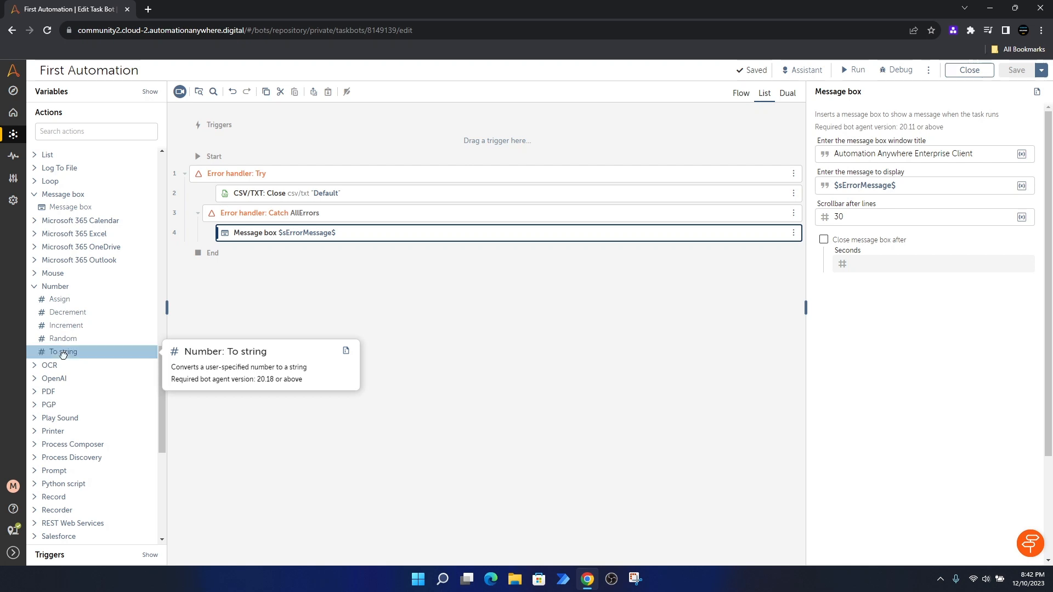
left_click_drag(63, 354, 257, 231)
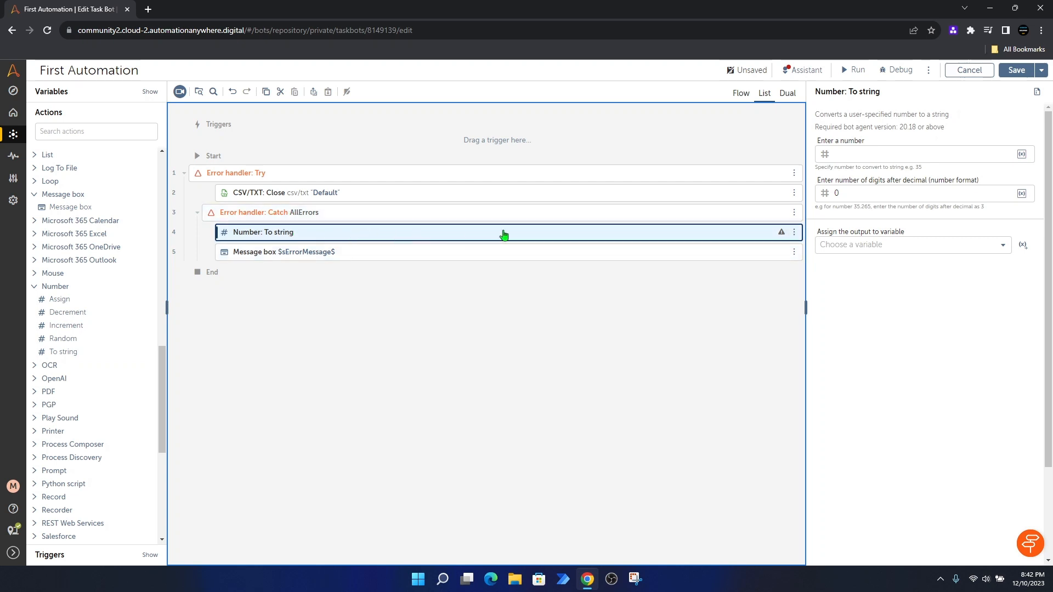
Step: Insert the $nErrorLine$ variable as the number for the To string step to convert
left_click(852, 155)
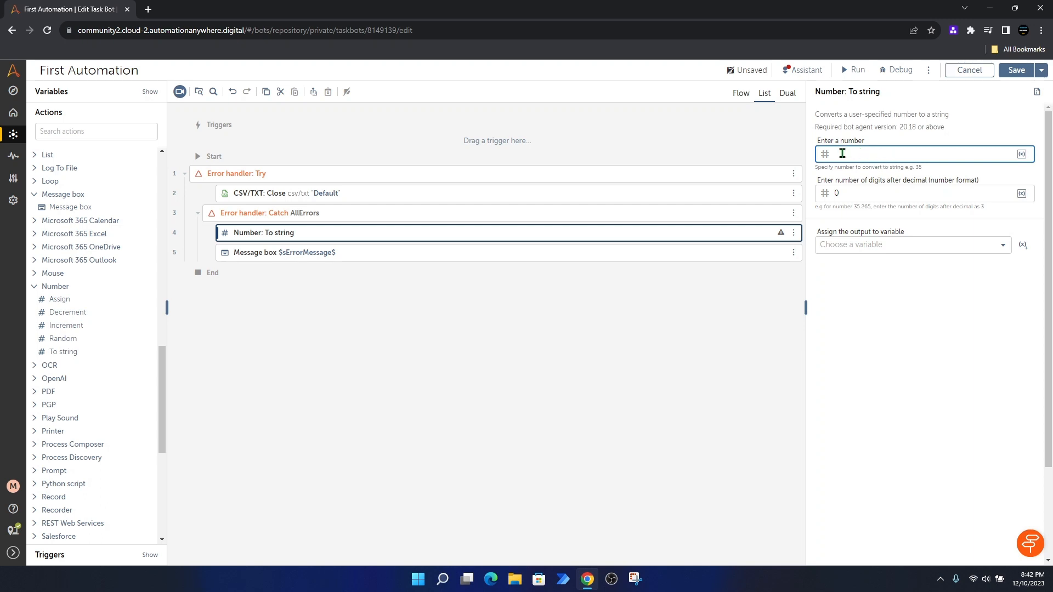
left_click(1022, 155)
left_click(551, 322)
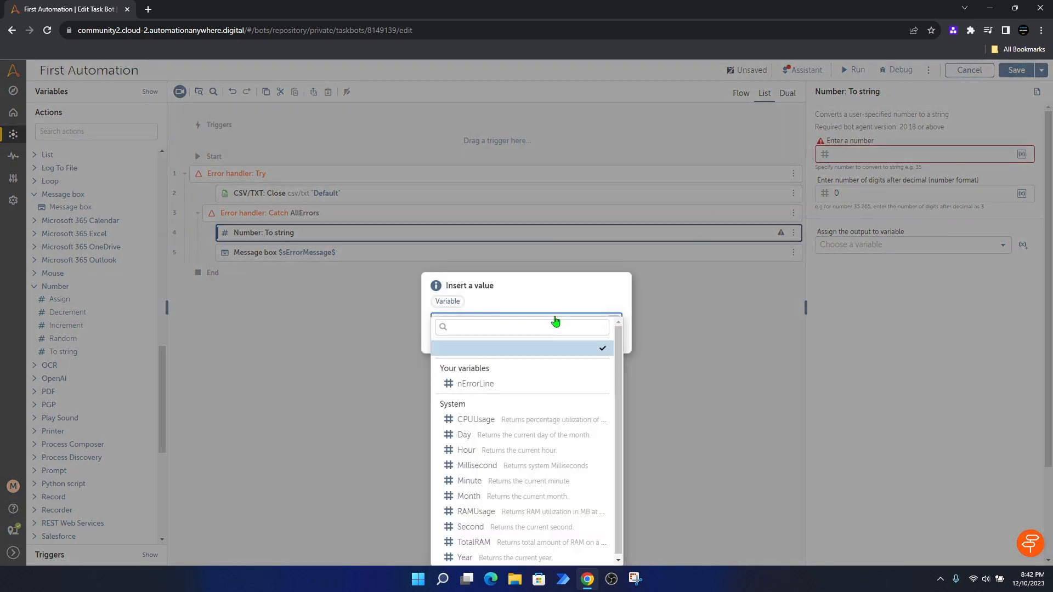
left_click(476, 384)
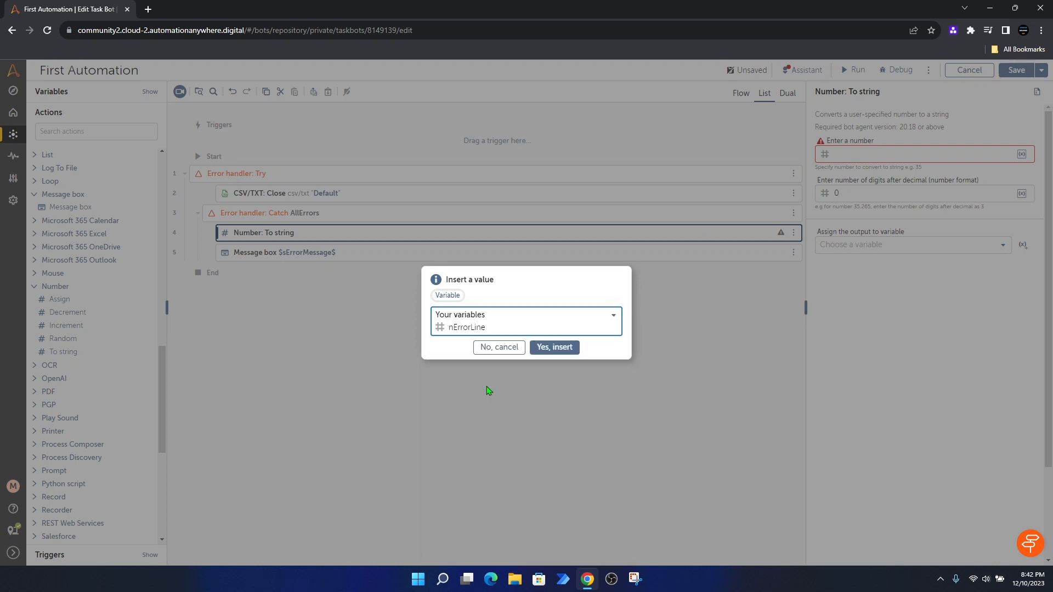
left_click(554, 347)
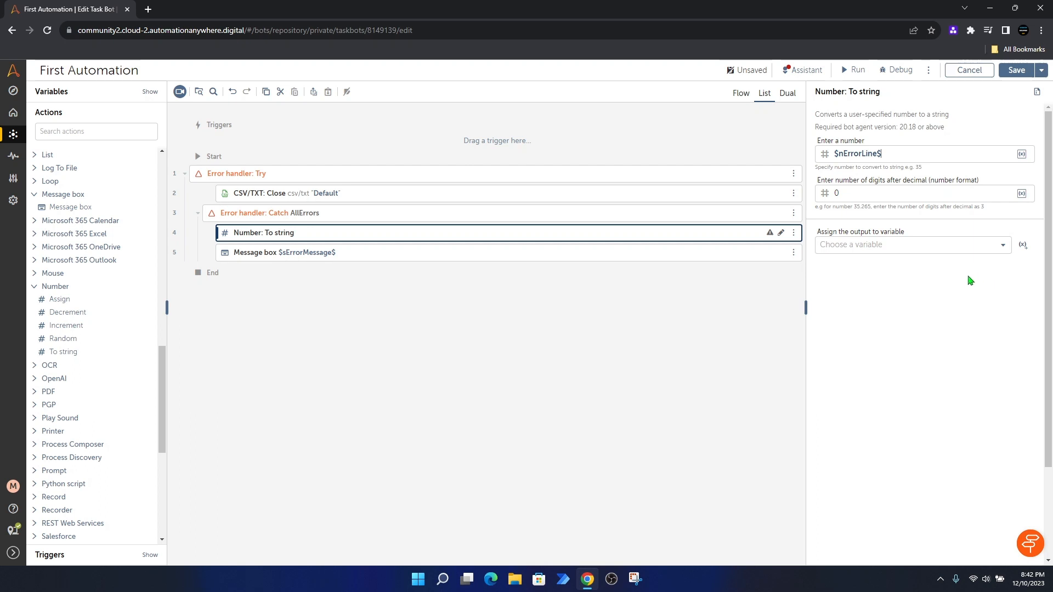
Step: Assign the To string output to a new string variable sErroLine, then save the bot
left_click(1023, 246)
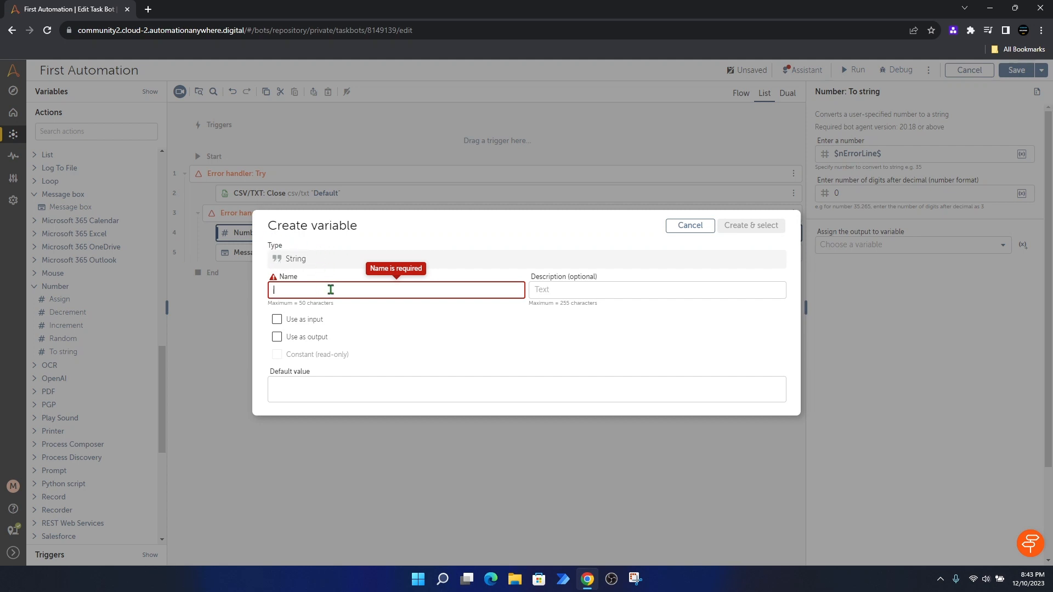
type("sErroLine")
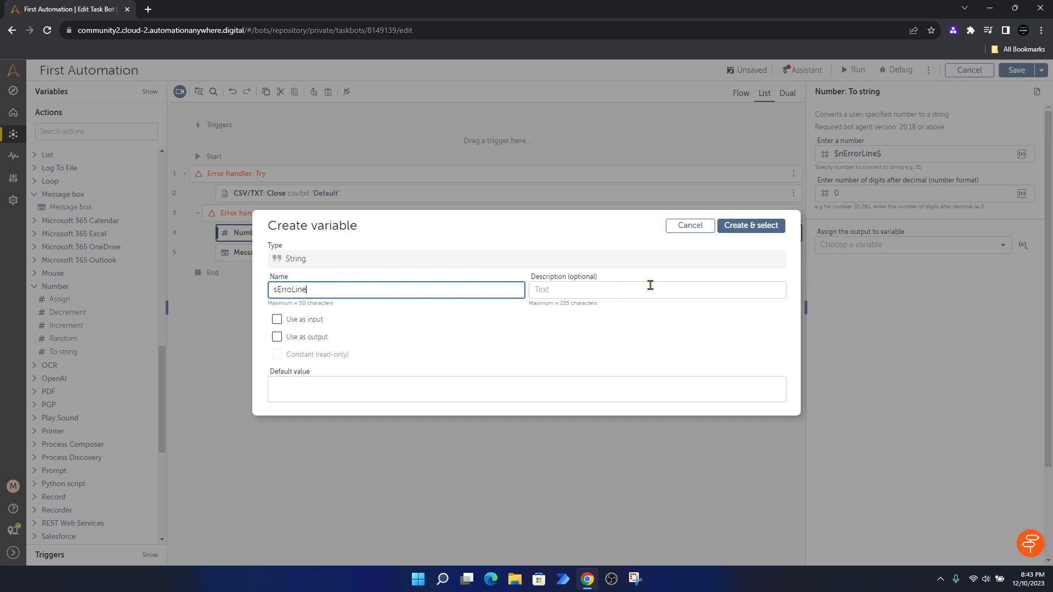
left_click(753, 229)
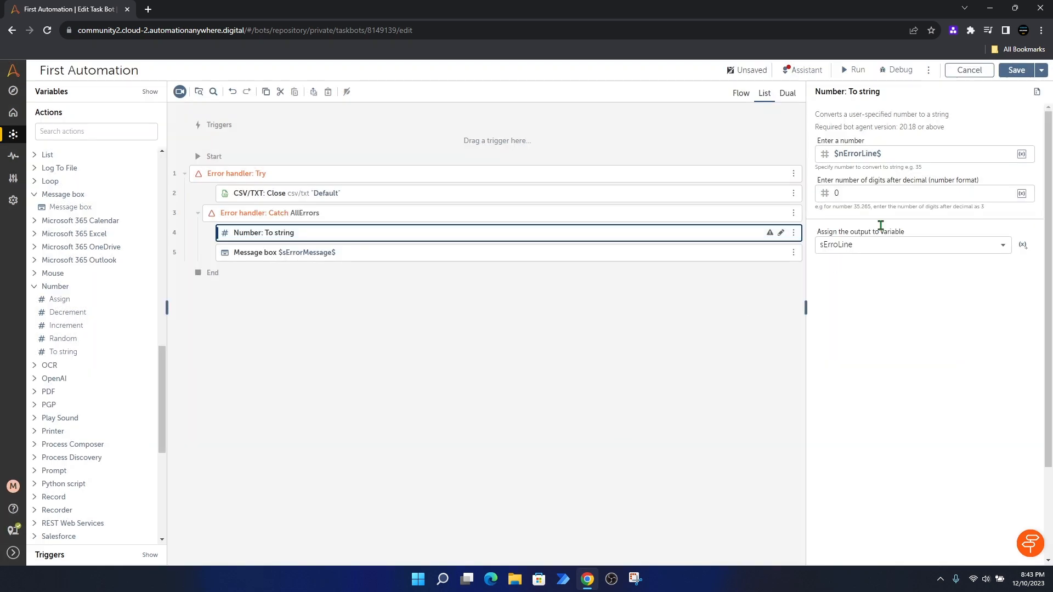
left_click(1016, 69)
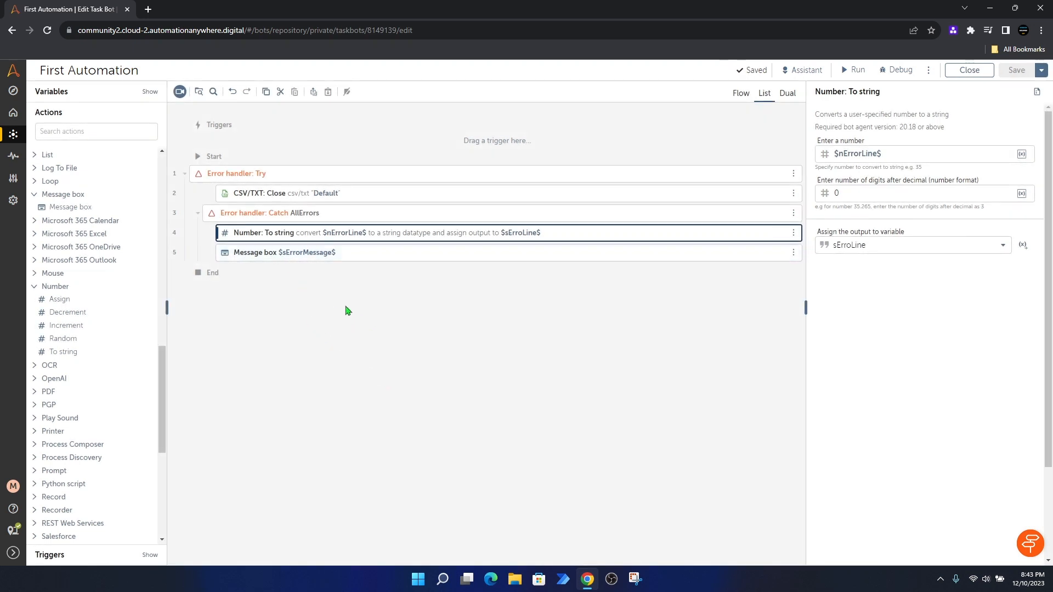
Step: Insert the sErroLine variable at the start of the Message box text, before $sErrorMessage$
left_click(297, 256)
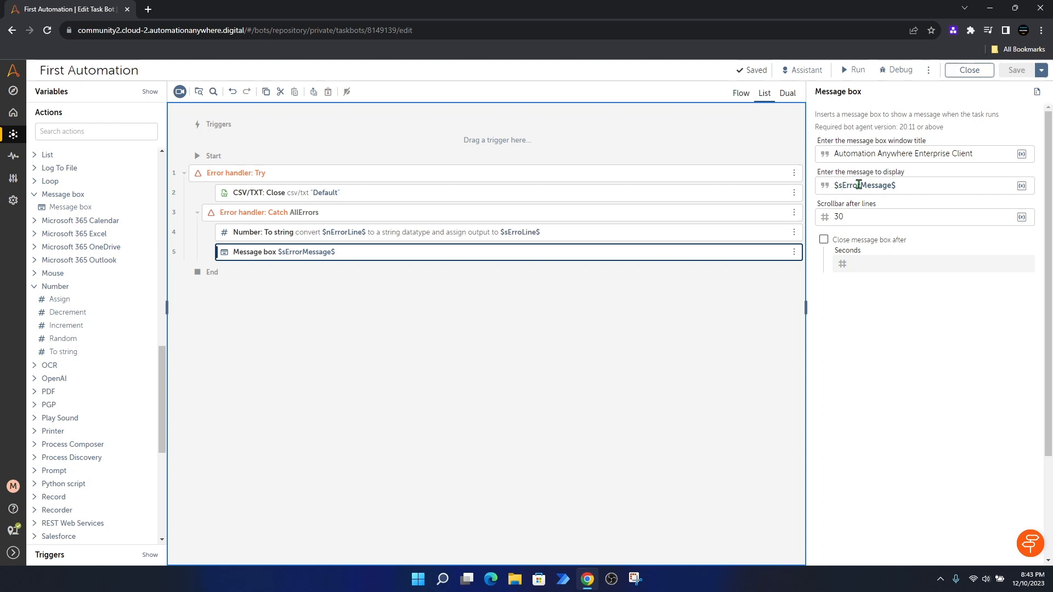
left_click(891, 184)
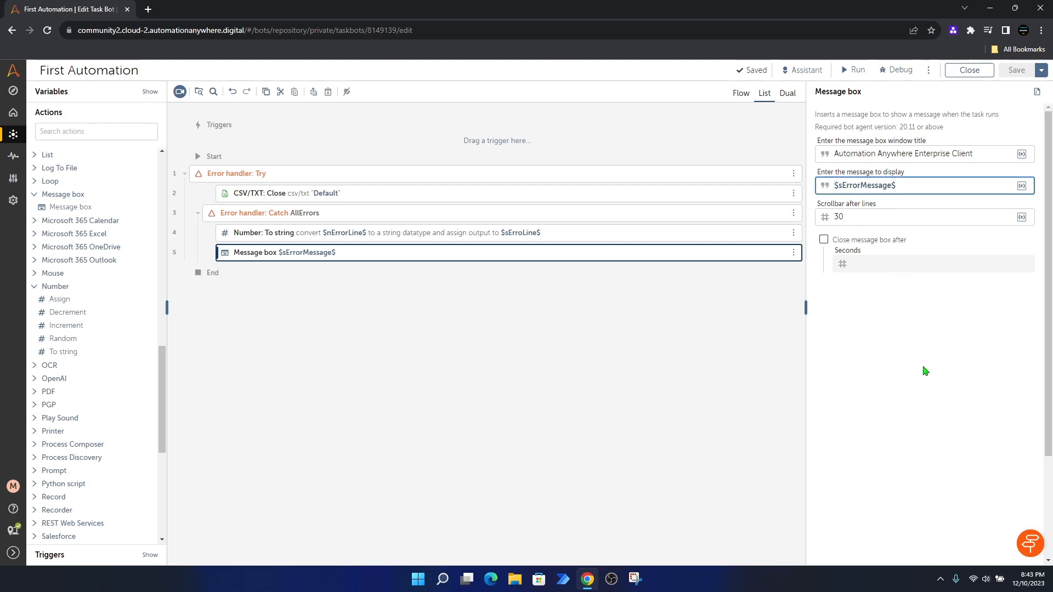
left_click(1023, 187)
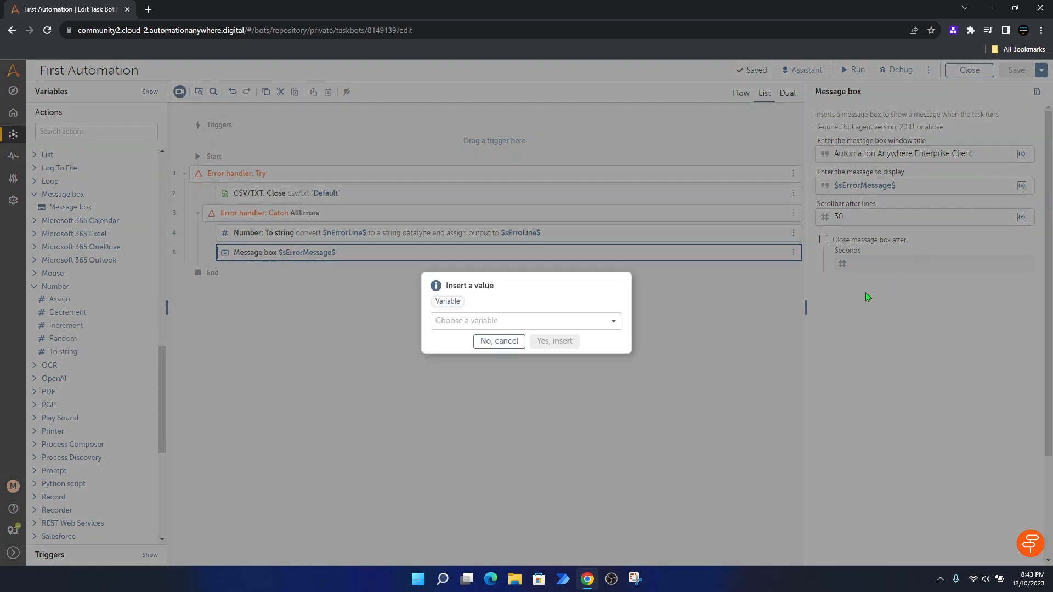
left_click(548, 322)
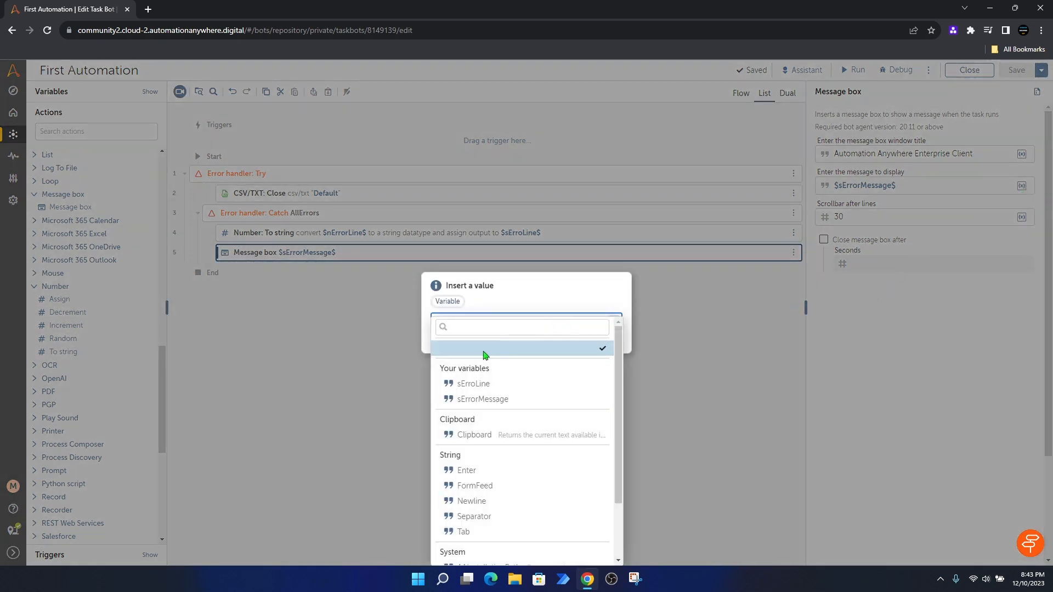
left_click(474, 386)
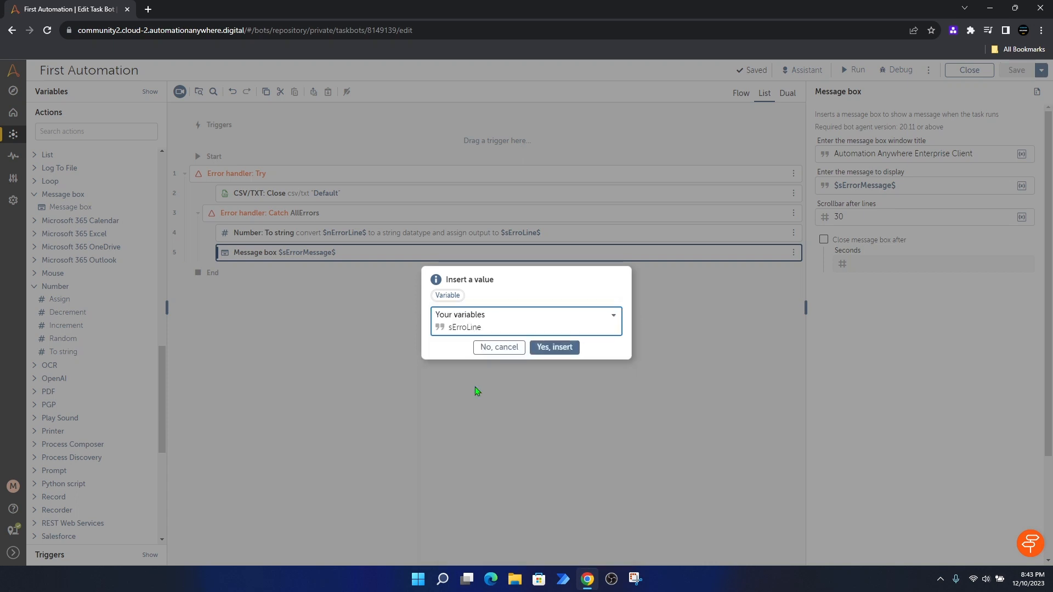
left_click(553, 347)
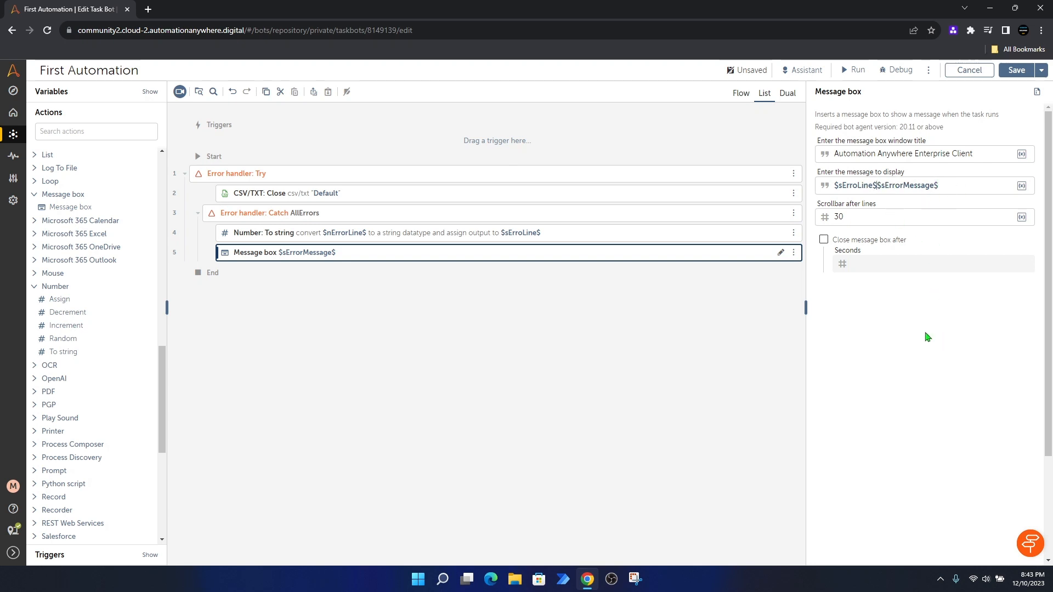
Step: Put ' - ' between the two variables, save the bot, and start a run
left_click(878, 186)
type("-")
left_click(1015, 71)
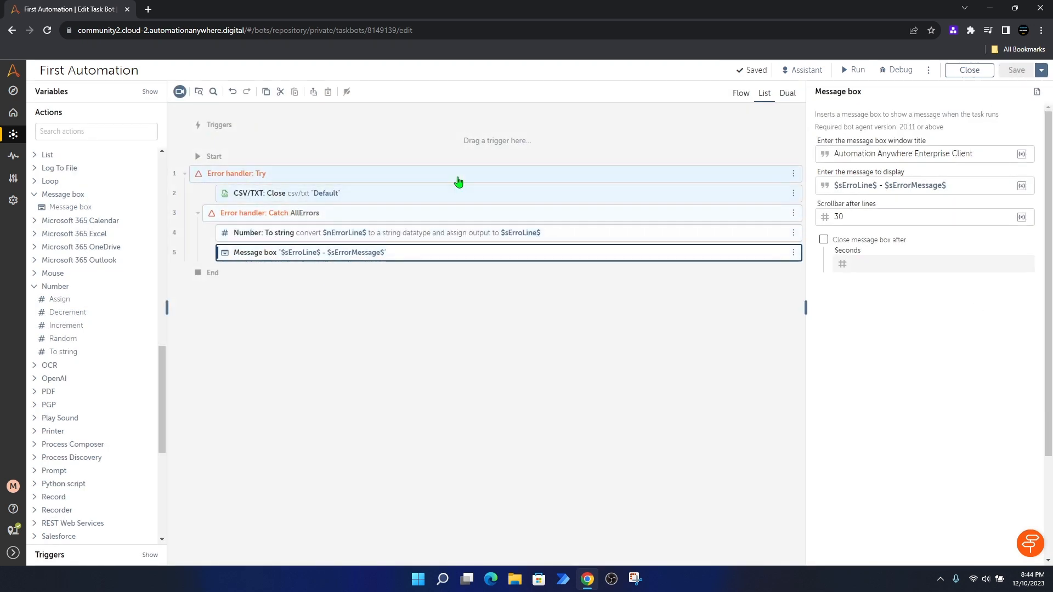
left_click(857, 71)
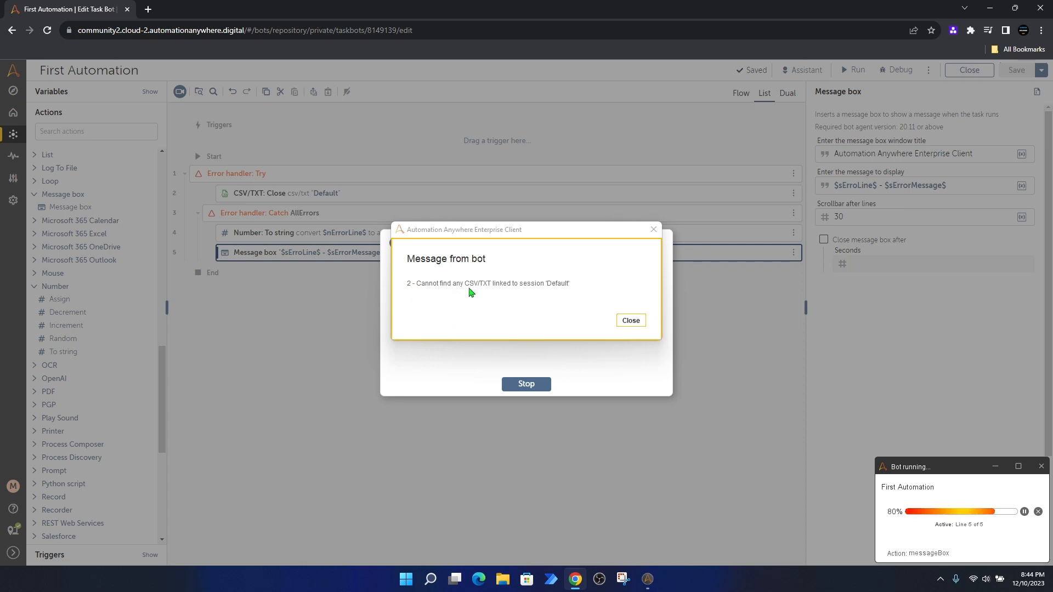
Step: Close the 'Message from bot' error window and the 'Your bot has run successfully!' dialog
left_click(529, 241)
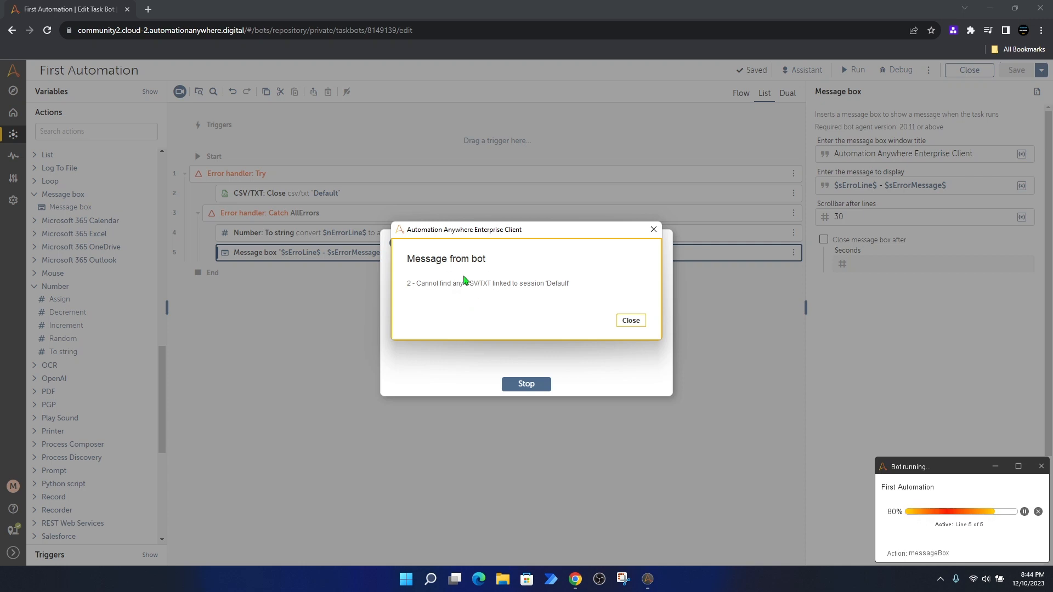
left_click(629, 323)
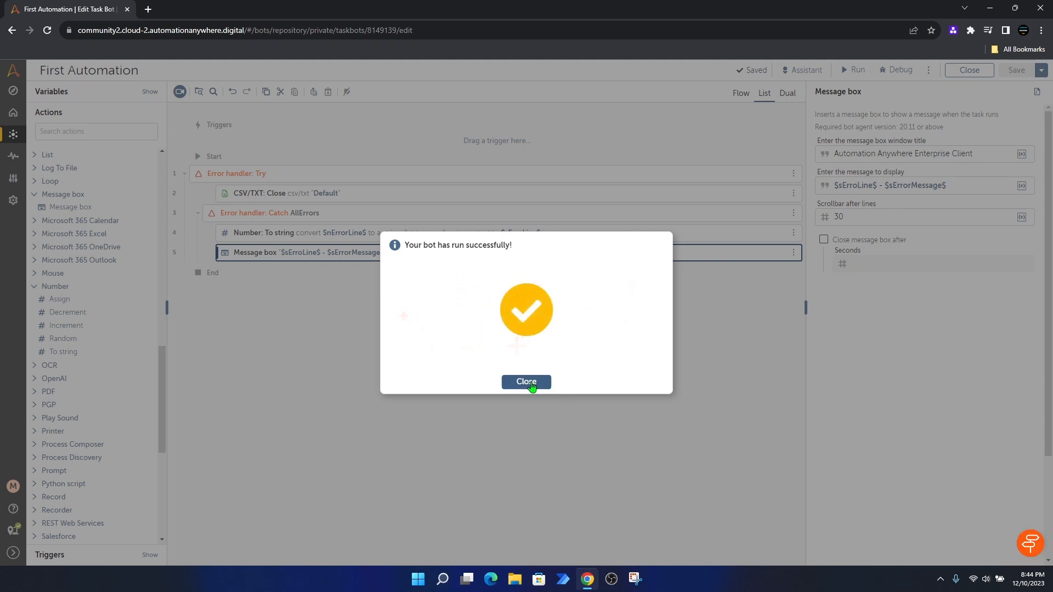
left_click(527, 382)
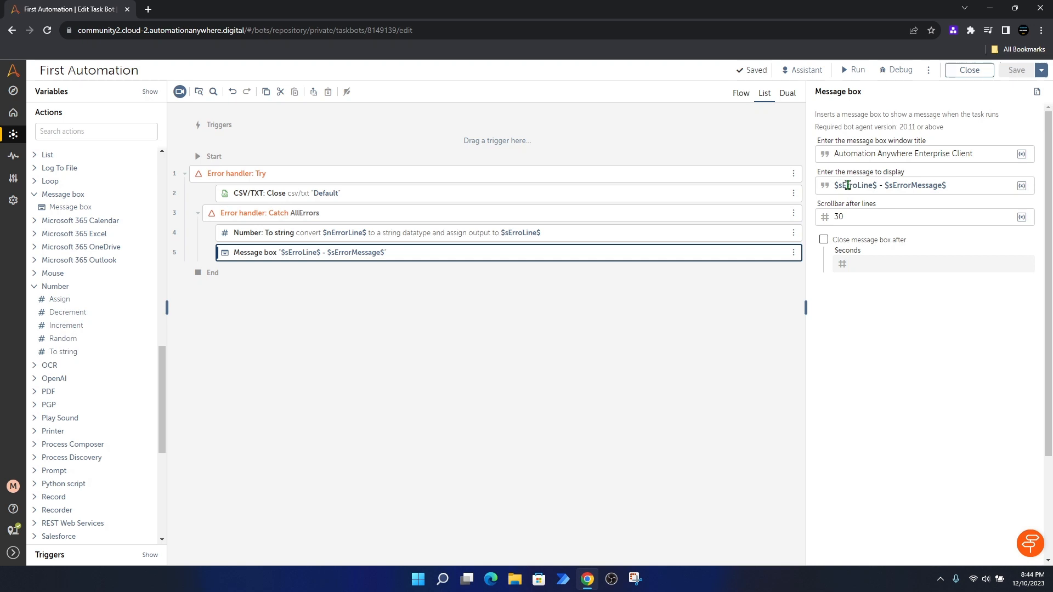
Step: Replace $sErroLine$ in the message with $nErrorLine$, chosen from the autocomplete list
left_click(878, 186)
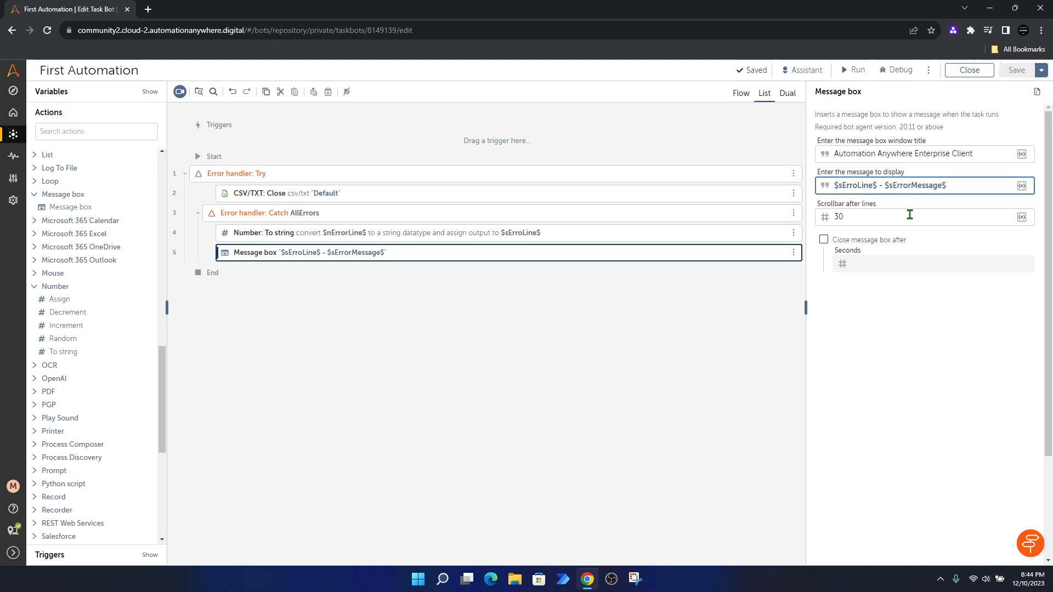
key("BackSpace")
key("BackSpace")
key("BackSpace")
key("BackSpace")
key("BackSpace")
key("BackSpace")
key("BackSpace")
key("BackSpace")
key("BackSpace")
key("BackSpace")
key("BackSpace")
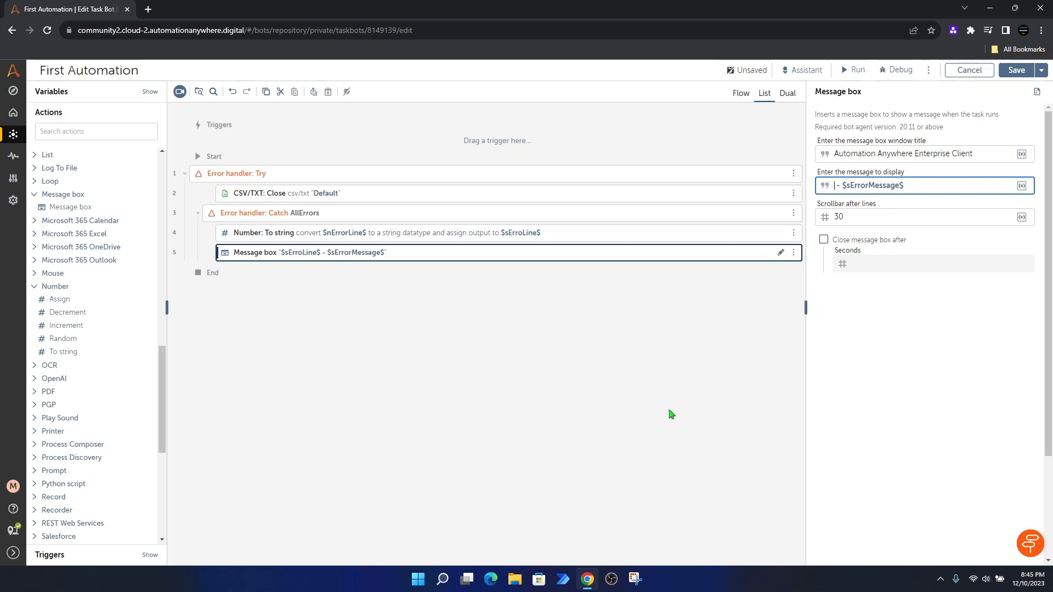
type("$$")
left_click(839, 186)
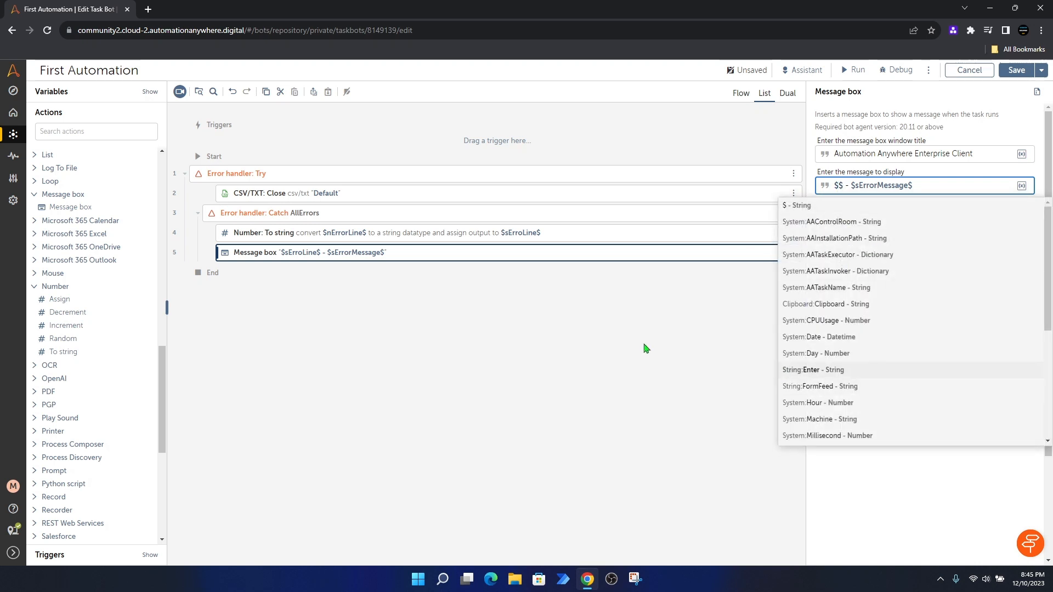
type("n")
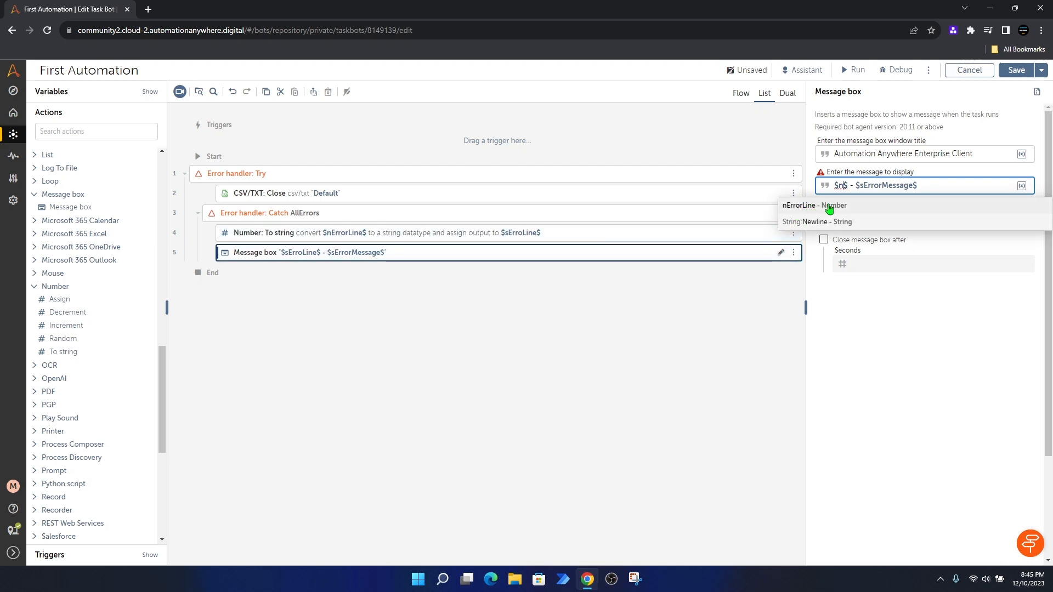
left_click(869, 210)
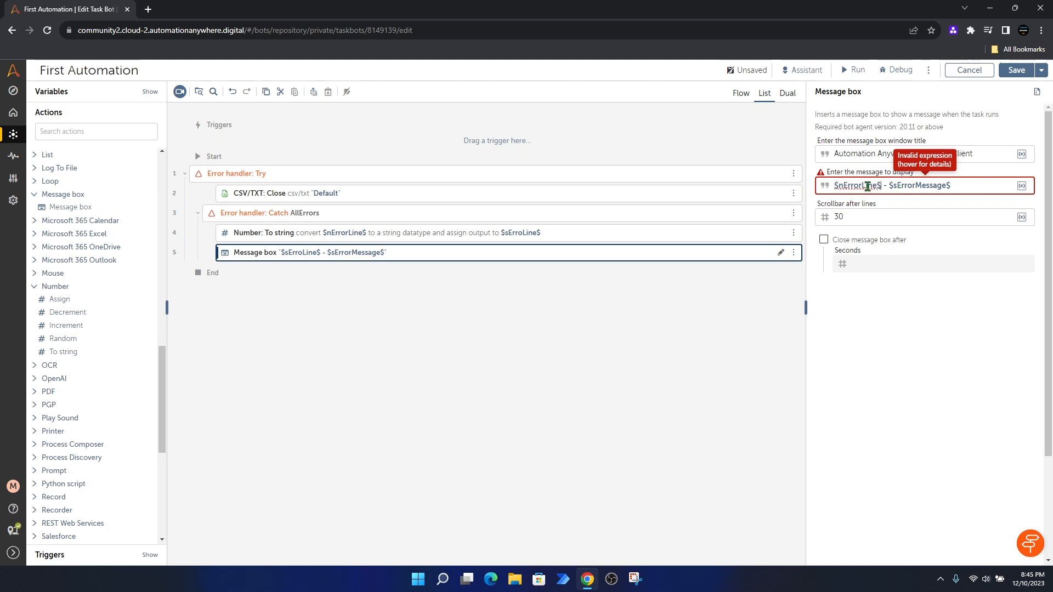
Step: Change the message's first variable to $nErrorLine.Number:toString$ and save the bot
mouse_move(859, 186)
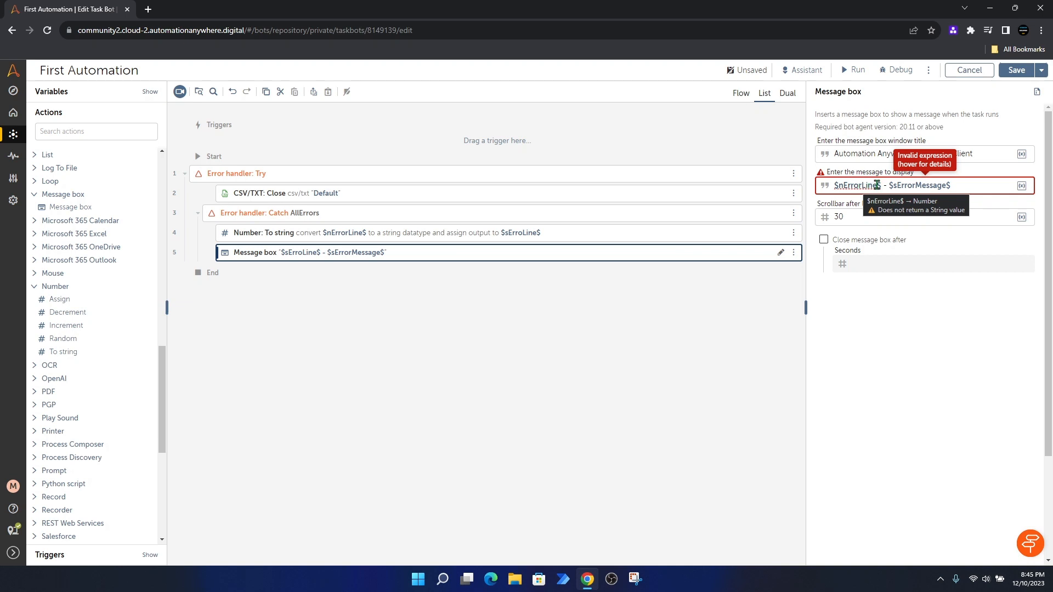
left_click(876, 185)
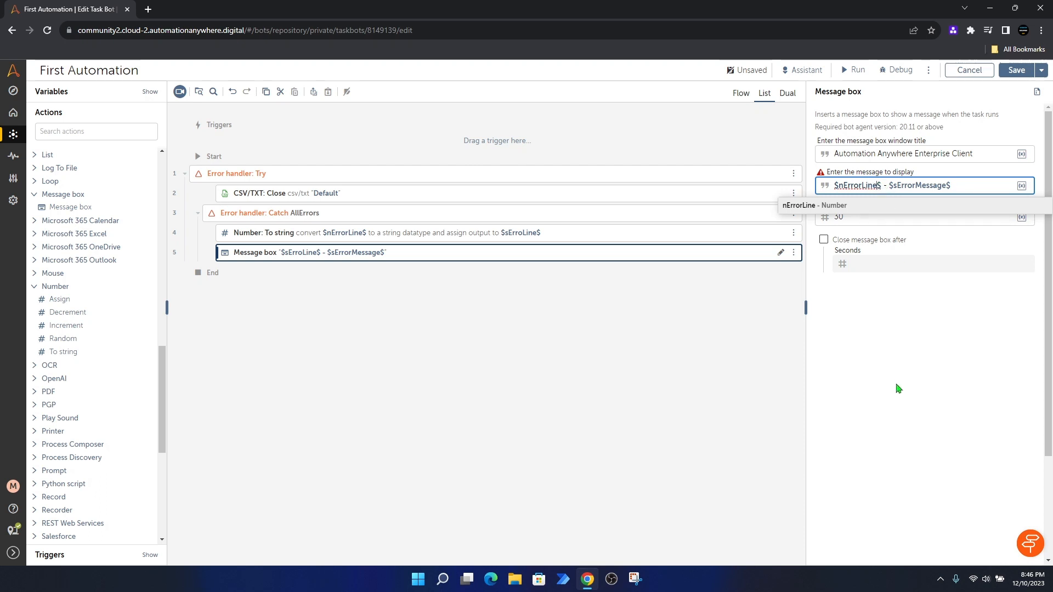
type(".")
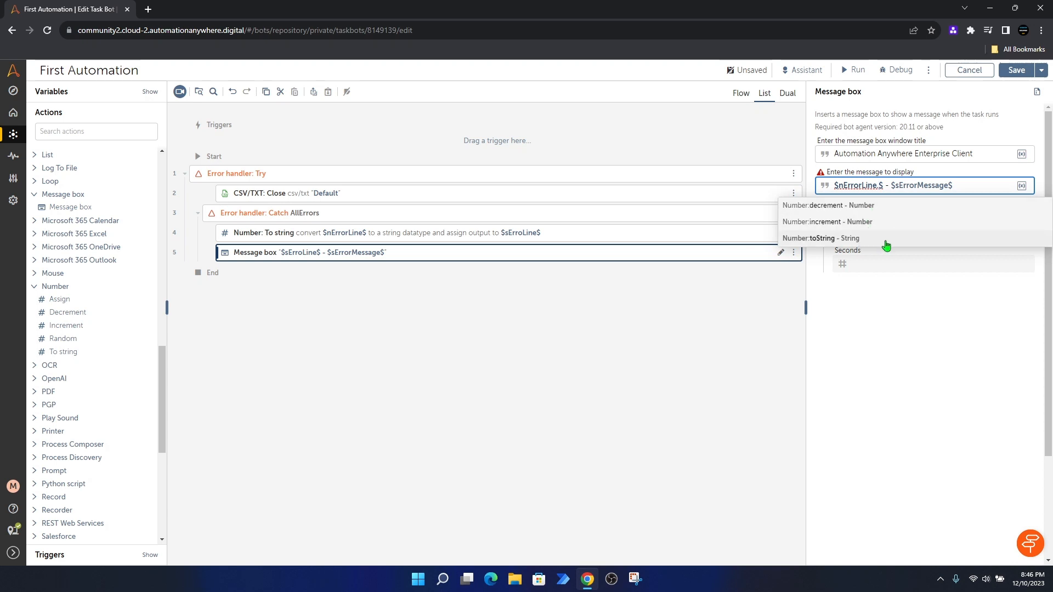
left_click(854, 242)
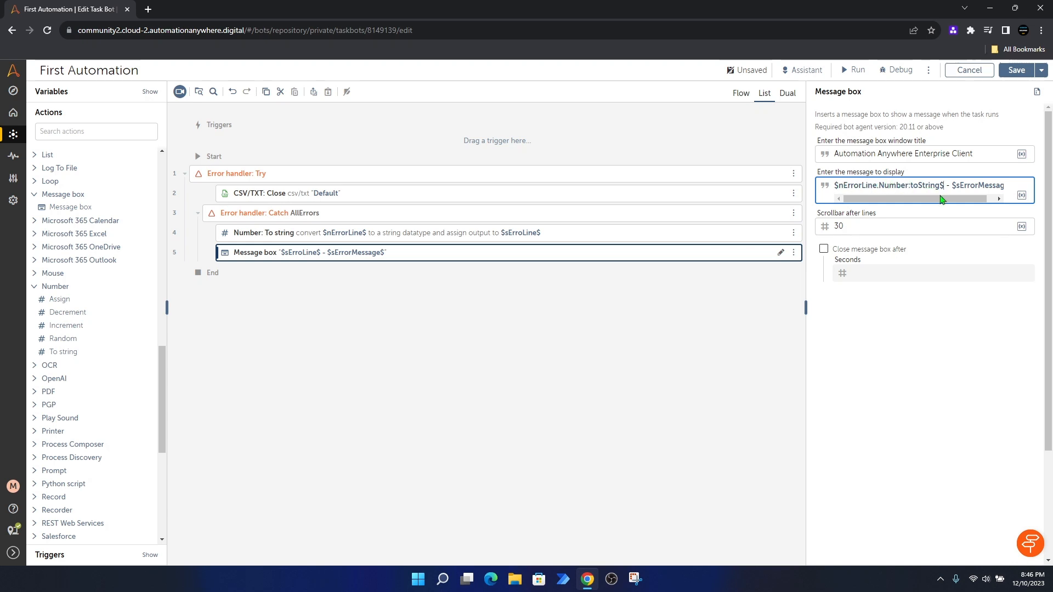
left_click_drag(934, 202, 951, 201)
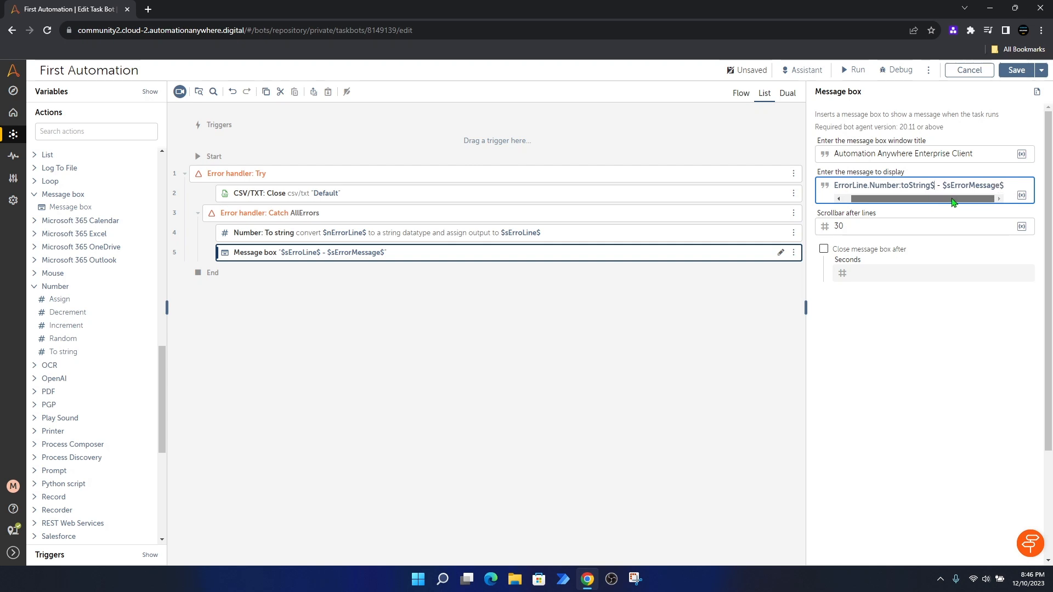
left_click(1016, 72)
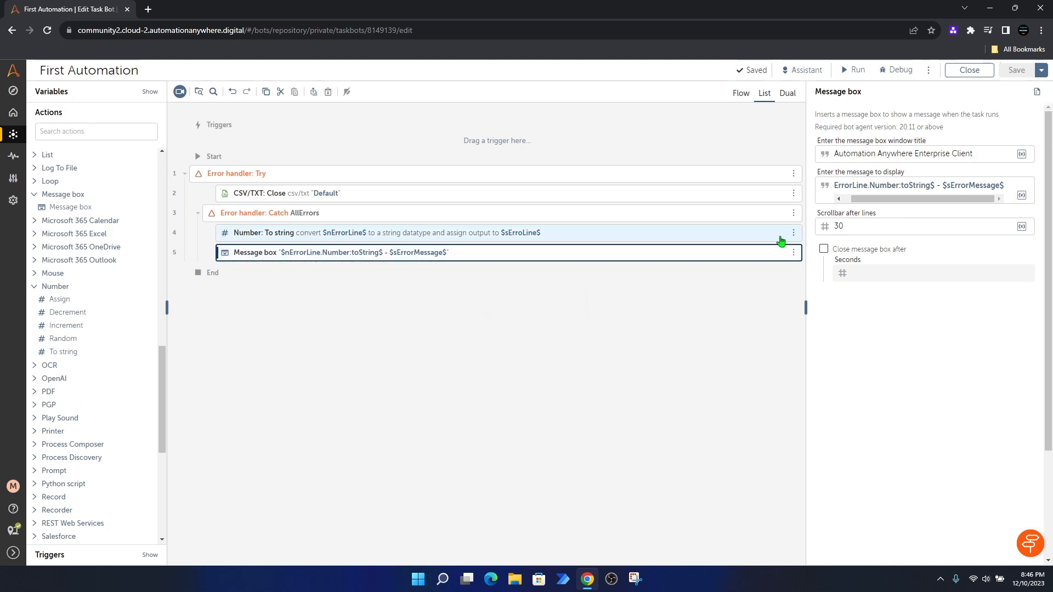
Step: Disable the Number: To string action at line 4 and save the bot
left_click(418, 240)
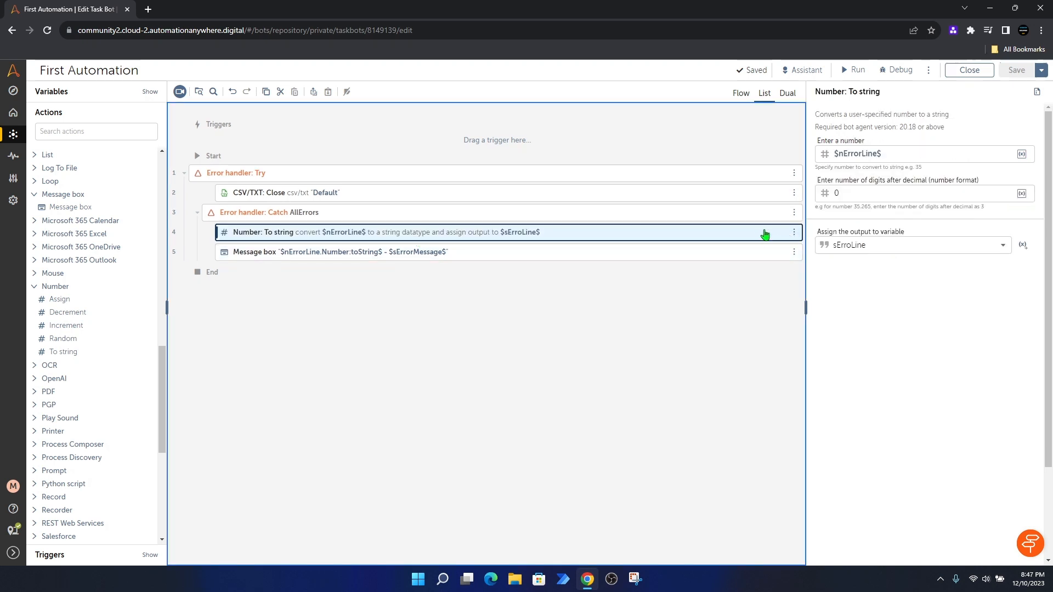
left_click(794, 236)
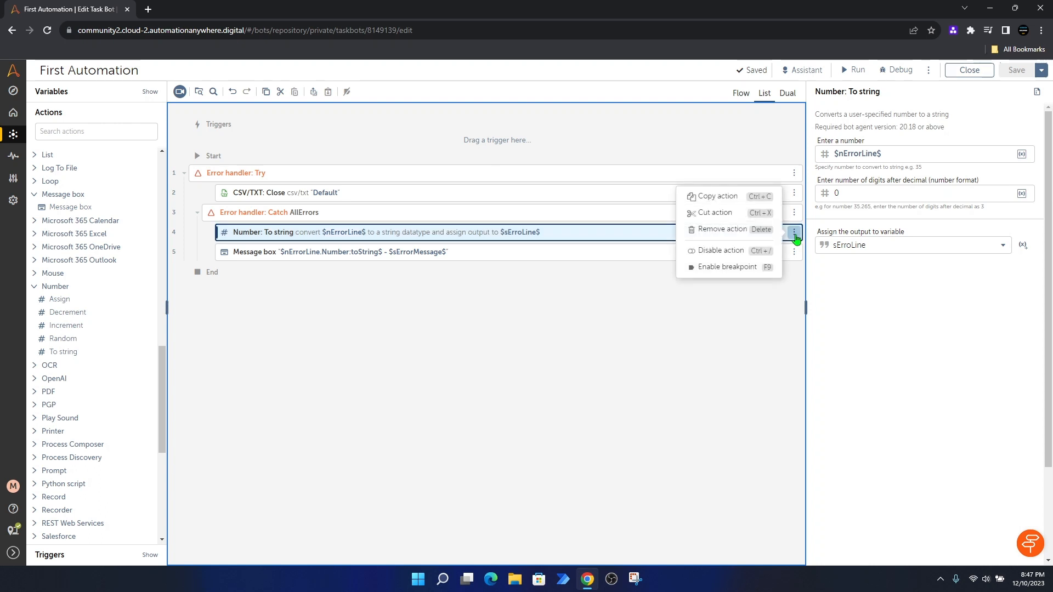
left_click(728, 253)
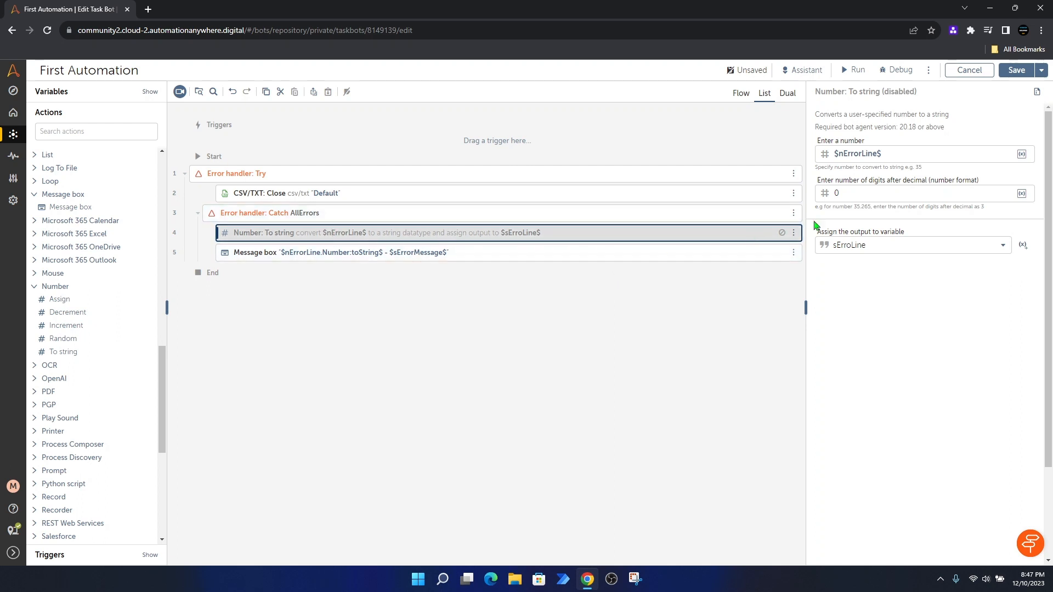
left_click(1016, 71)
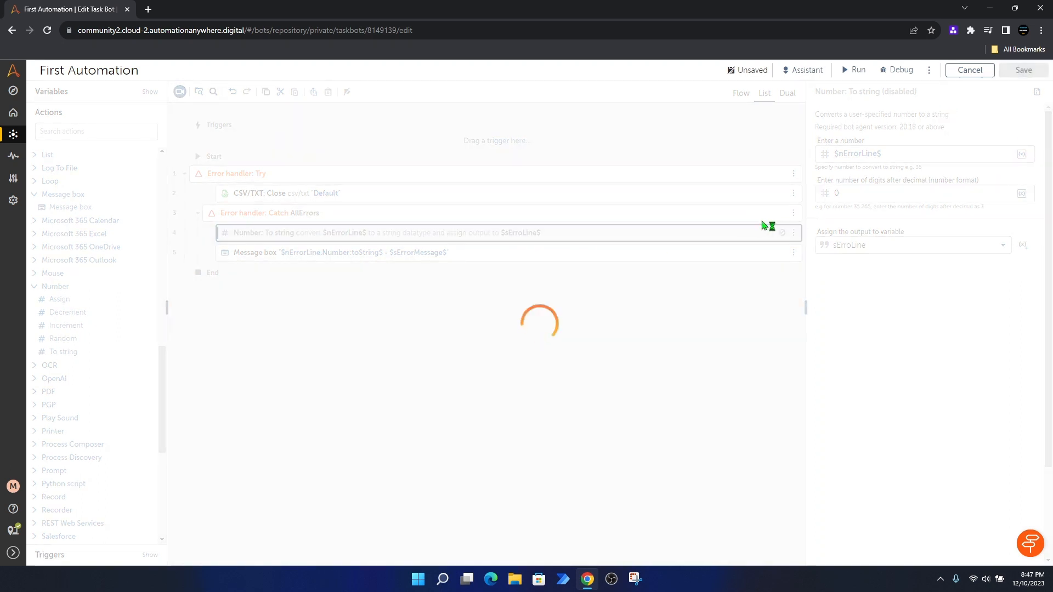
Step: Run the bot, then close its line 2 error message and the success notice
left_click(853, 69)
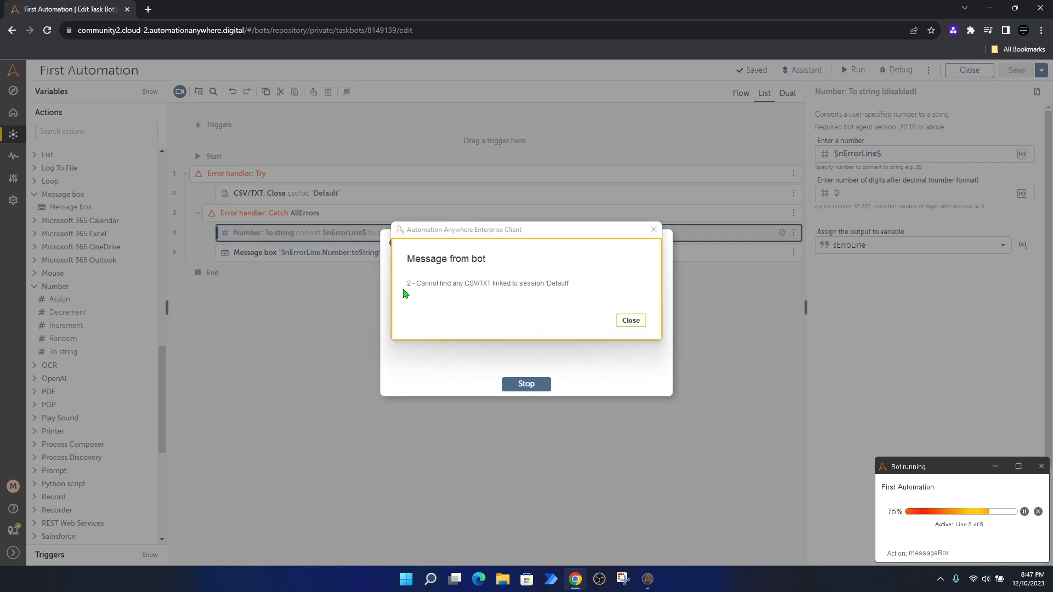
left_click(618, 317)
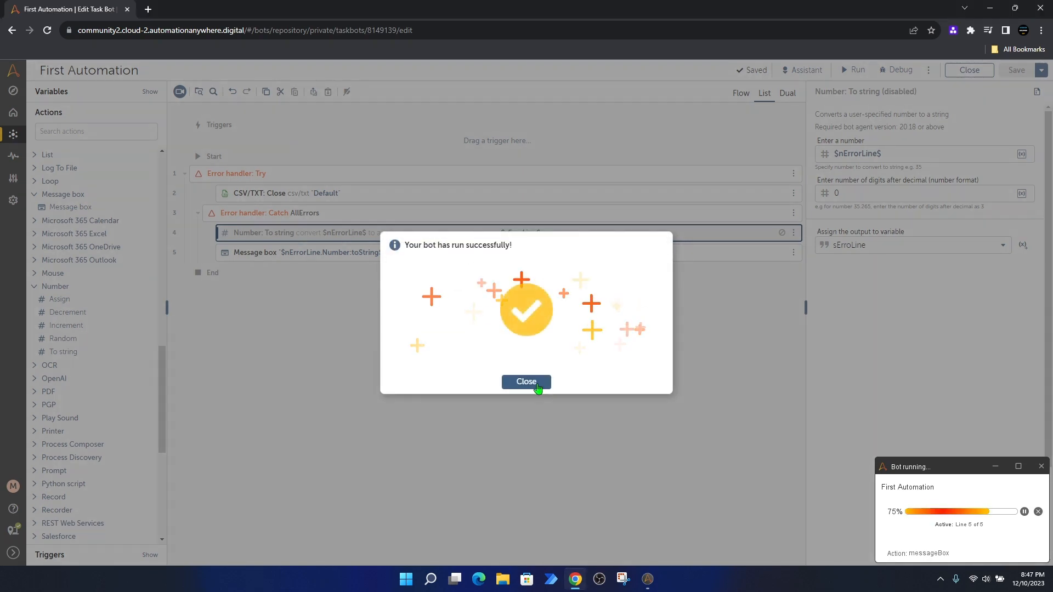
left_click(539, 387)
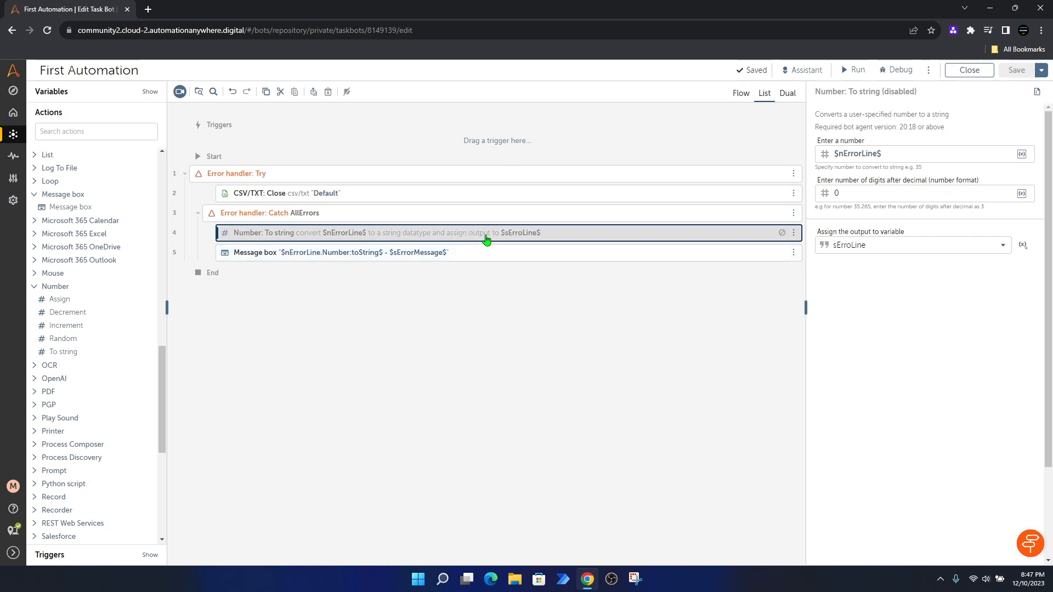
Step: Remove the disabled Number: To string step at line 4, then delete the unused sErroLine variable
left_click(794, 233)
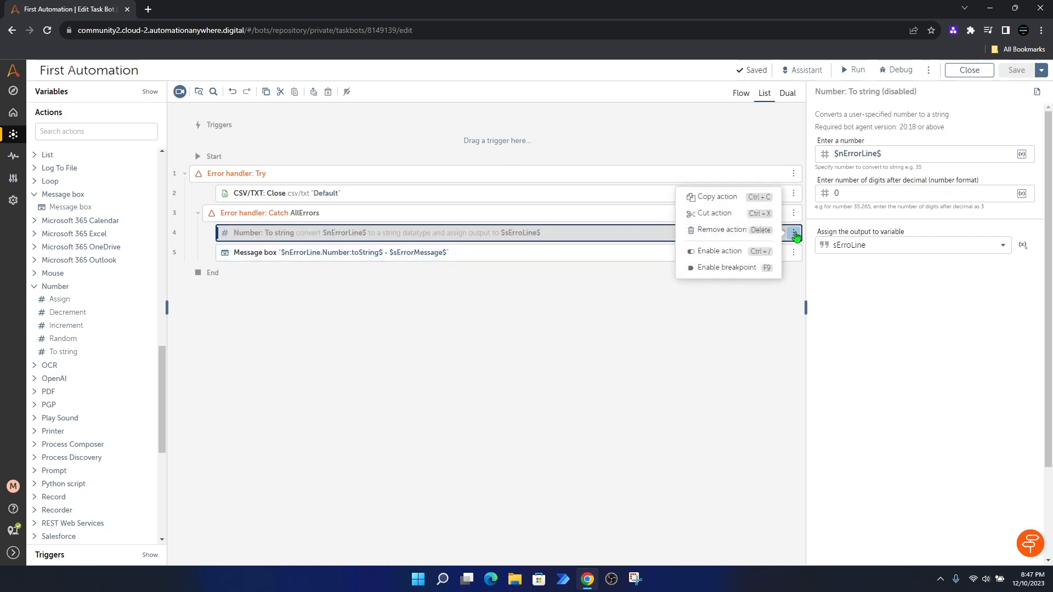
left_click(726, 232)
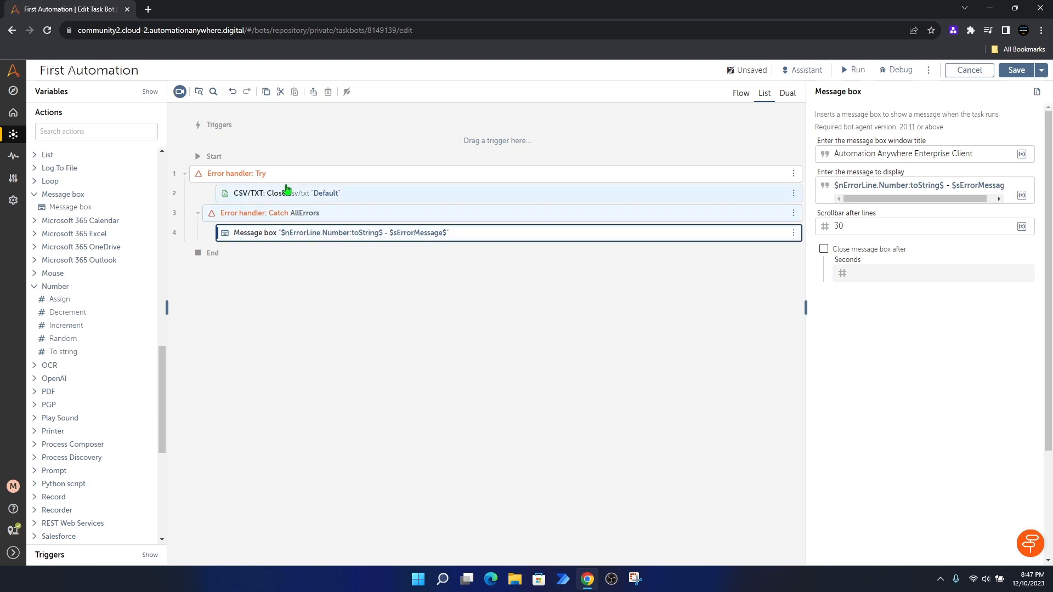
left_click(53, 94)
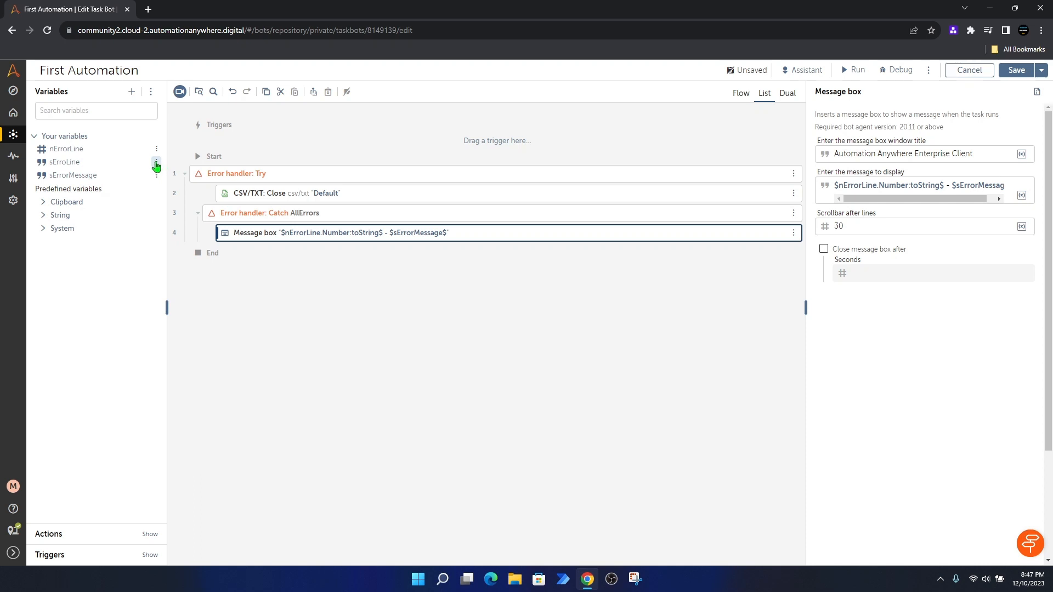
left_click(157, 163)
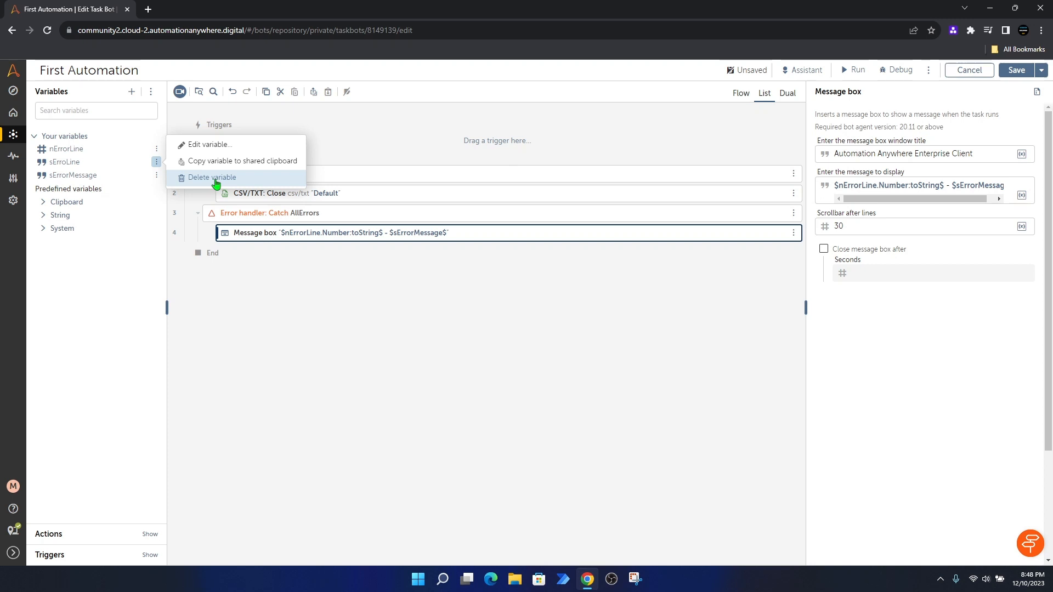
left_click(271, 300)
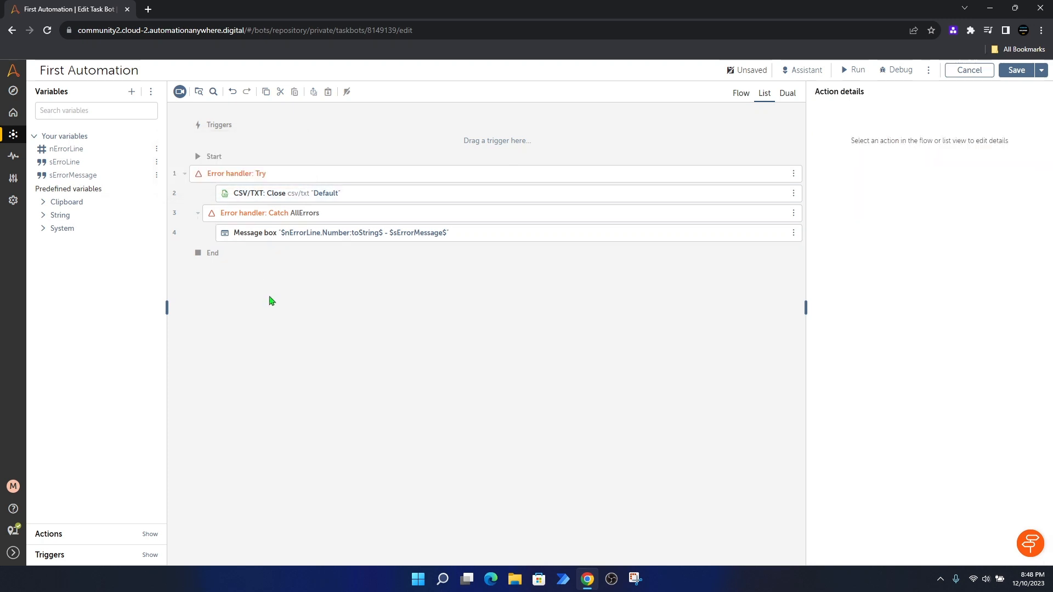
left_click(151, 94)
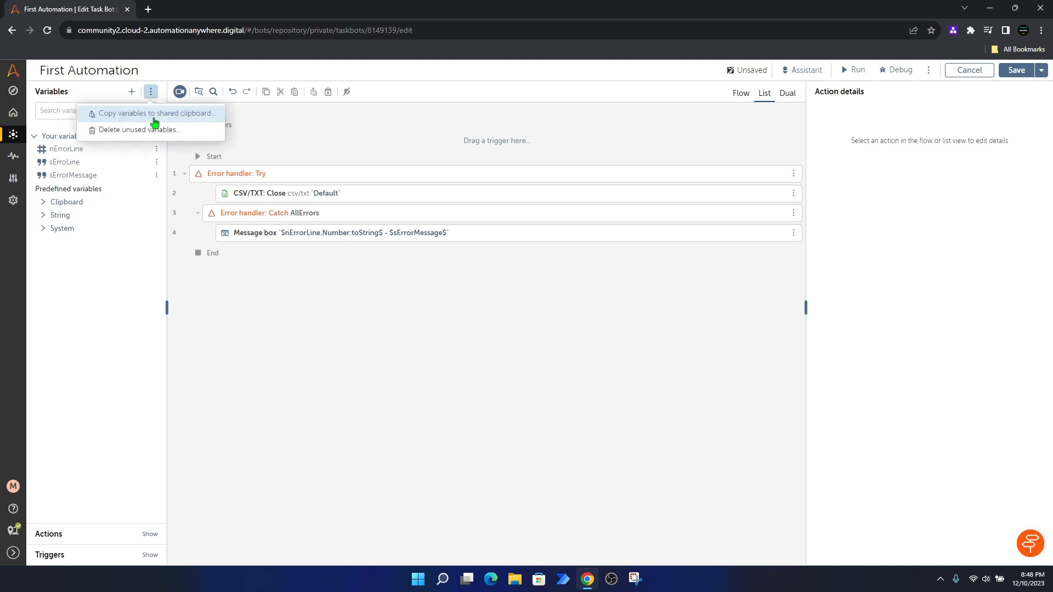
left_click(180, 132)
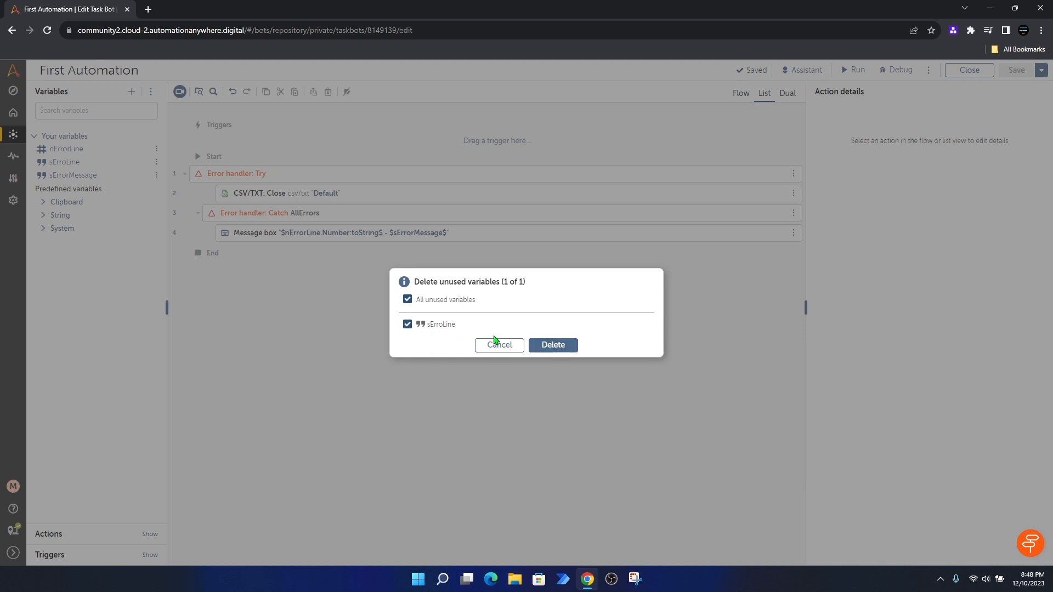
left_click(552, 345)
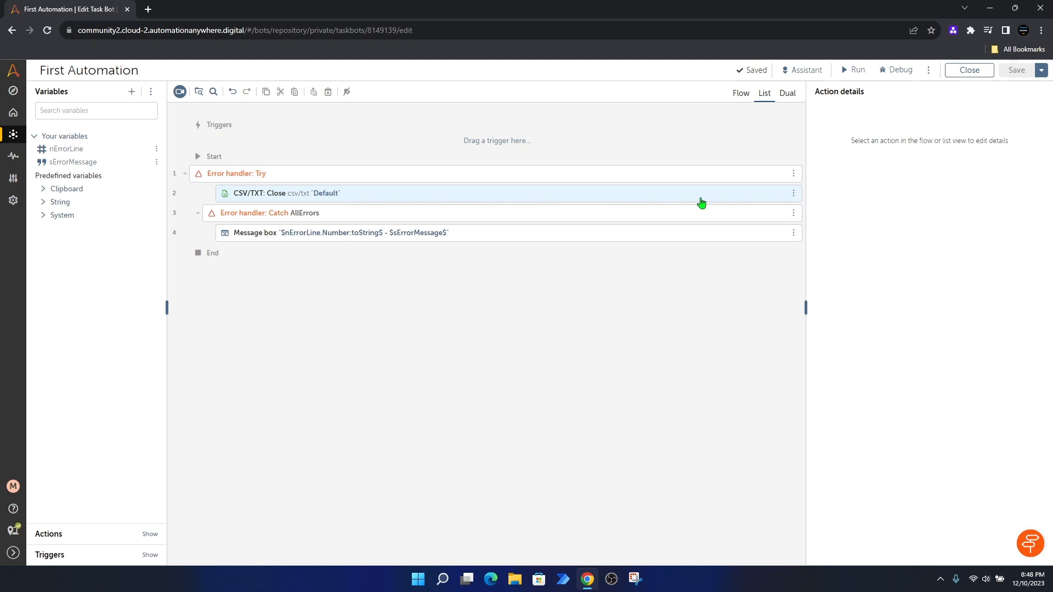
Step: Remove the CSV/TXT: Close step, emptying the Try block, and bring back the actions list
left_click(793, 193)
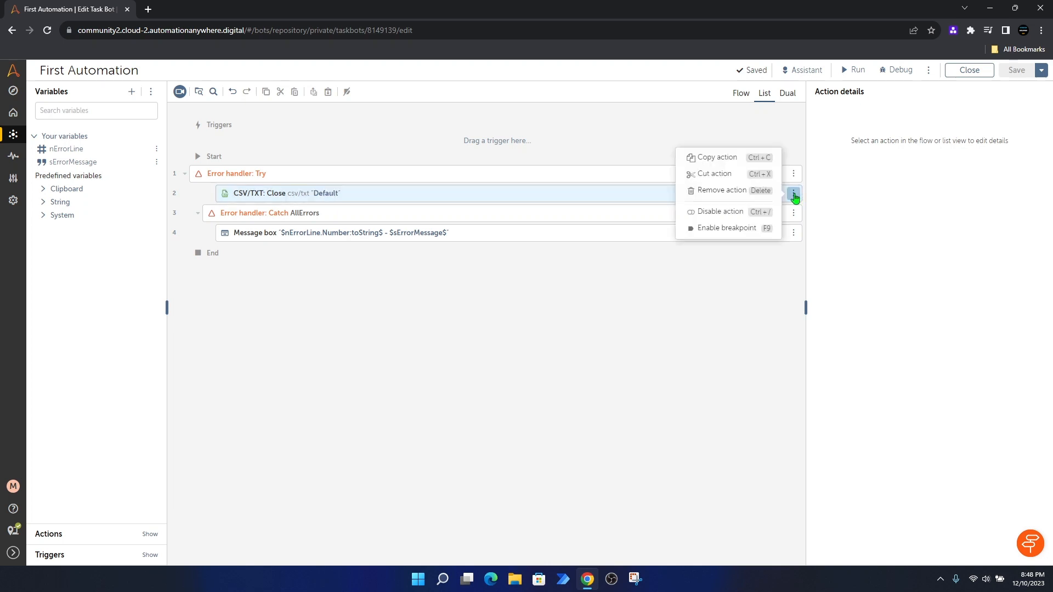
left_click(724, 195)
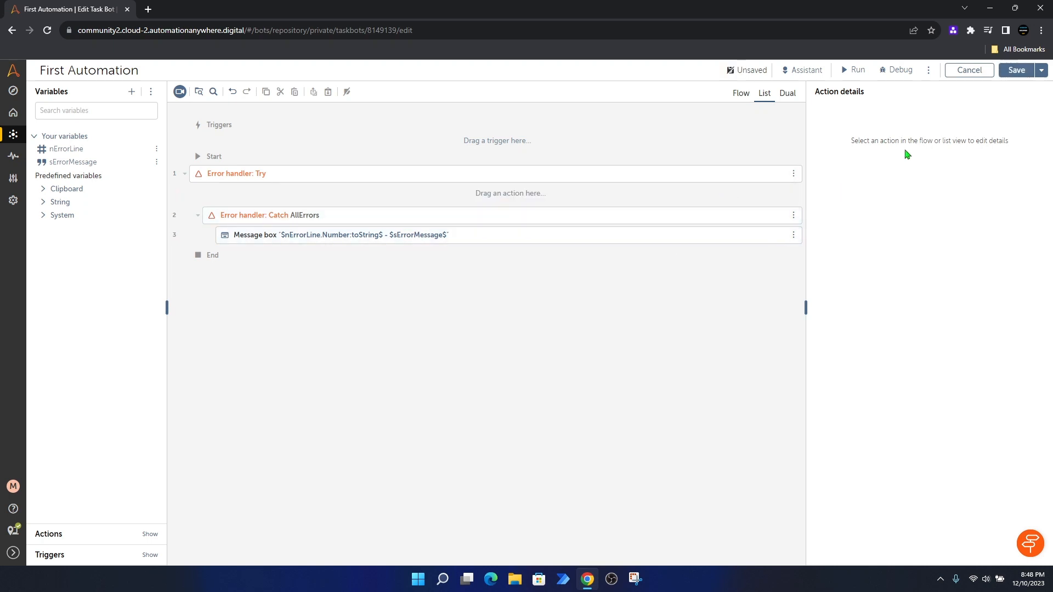
left_click(49, 535)
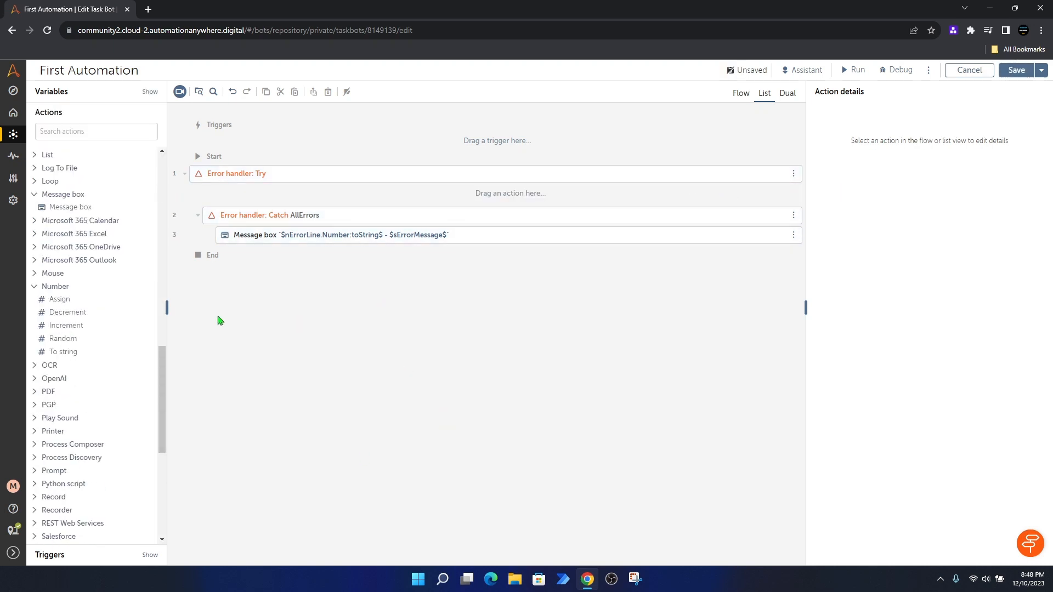
scroll(145, 298, "up", 12)
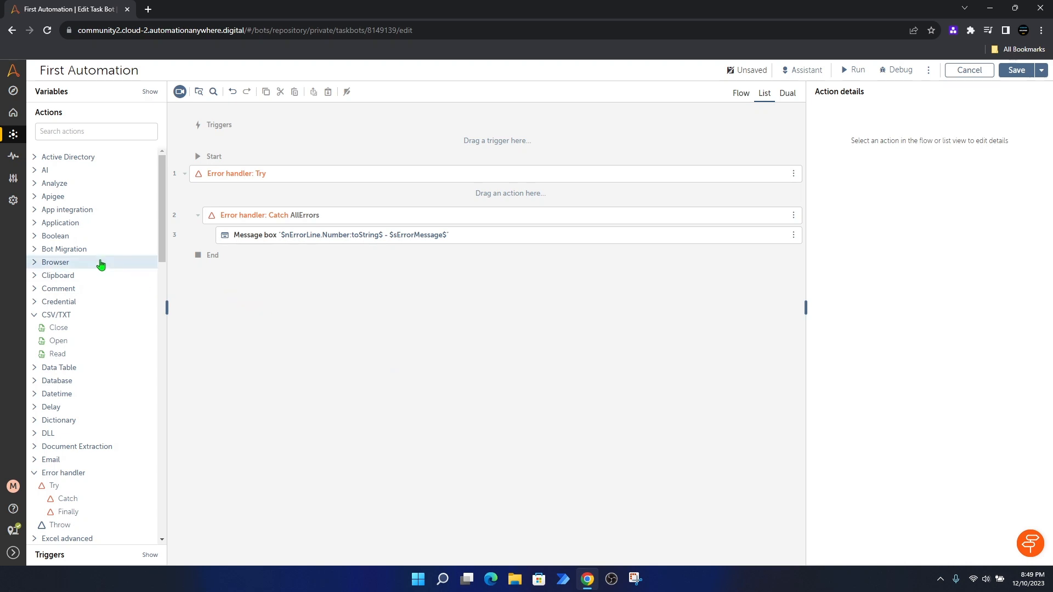
Step: Add a Browser: Open step inside the Try block set to open Google Chrome
left_click(34, 266)
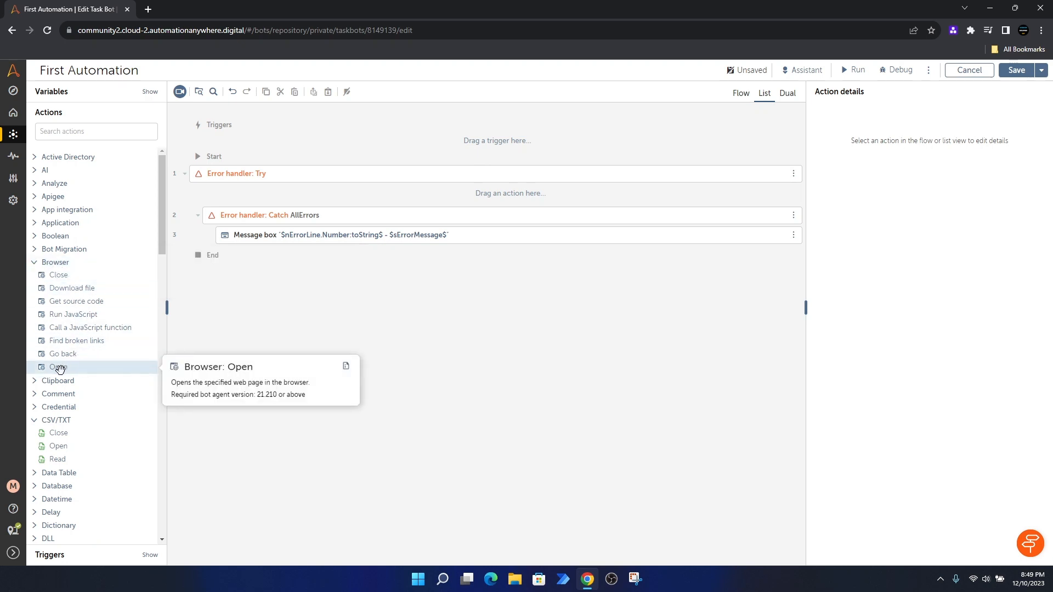
left_click_drag(59, 368, 272, 199)
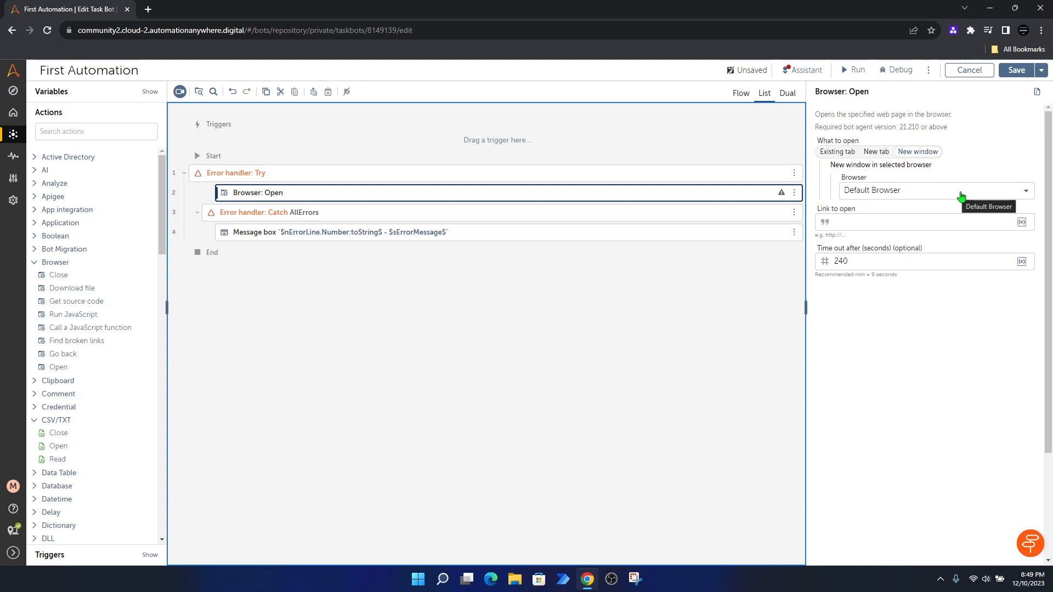
left_click(943, 196)
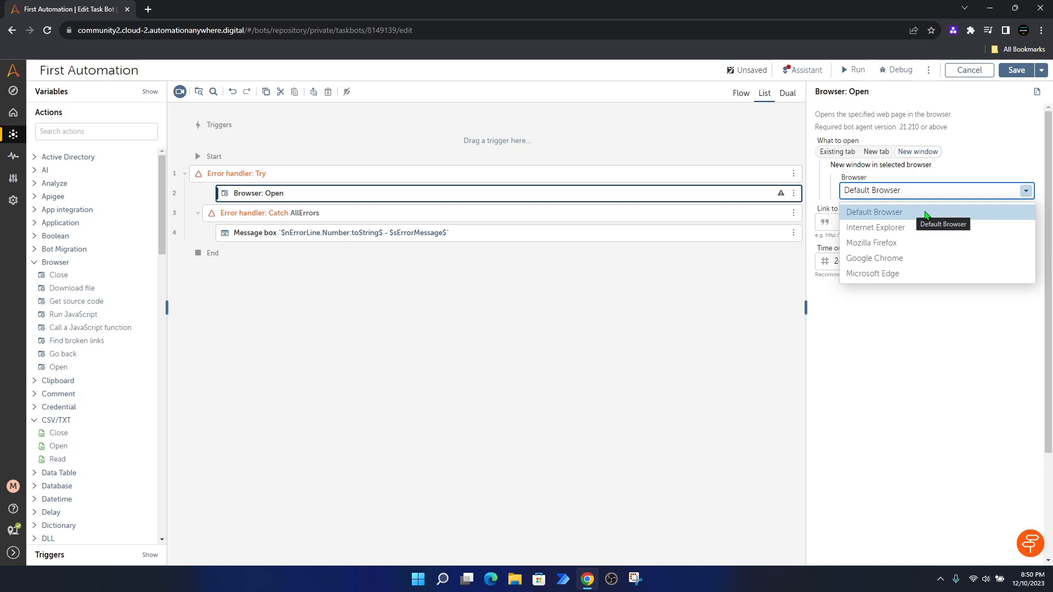
left_click(888, 266)
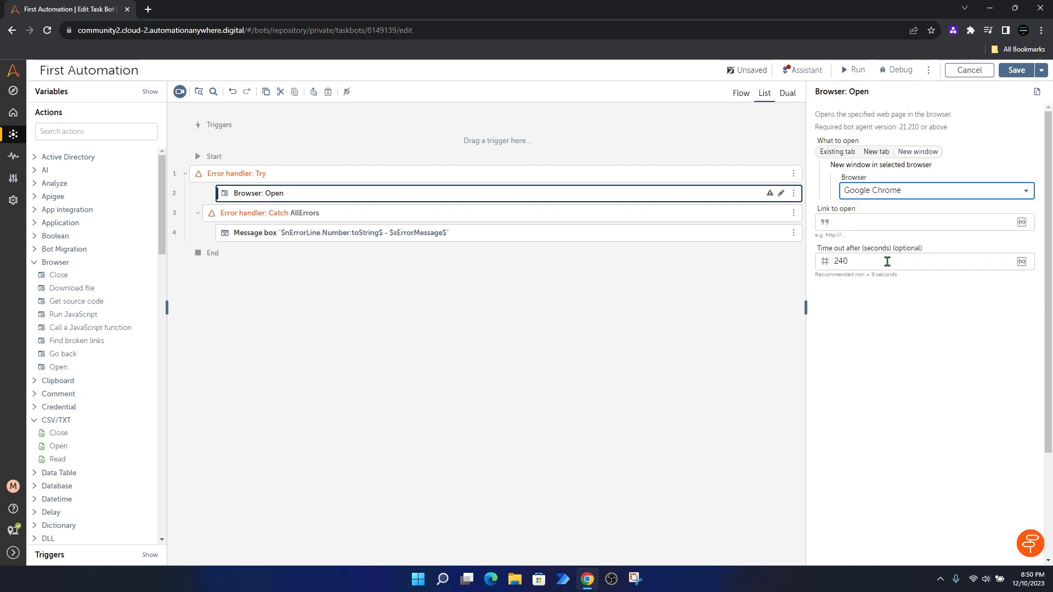
left_click(859, 222)
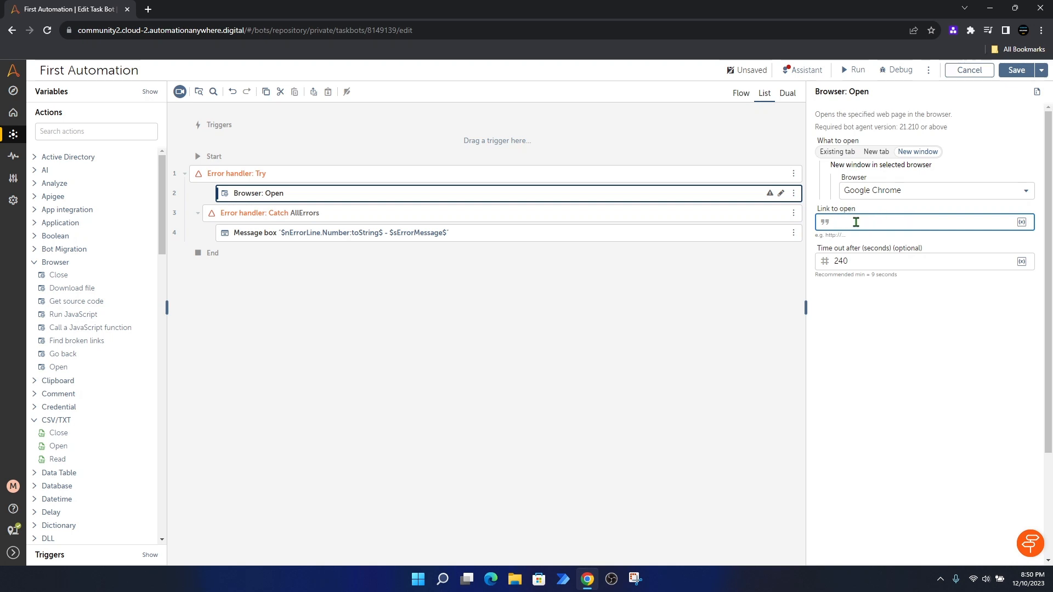
Step: Set Link to open to the AutomationAnywhereLabs-Login.html challenge URL and save the bot
key("ctrl+v")
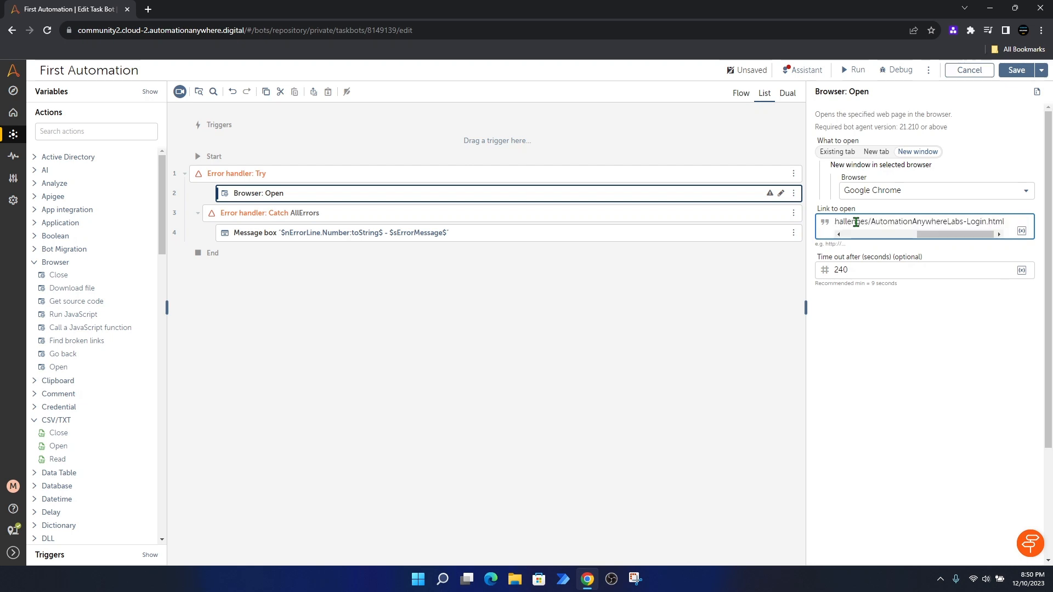
left_click_drag(806, 259, 627, 263)
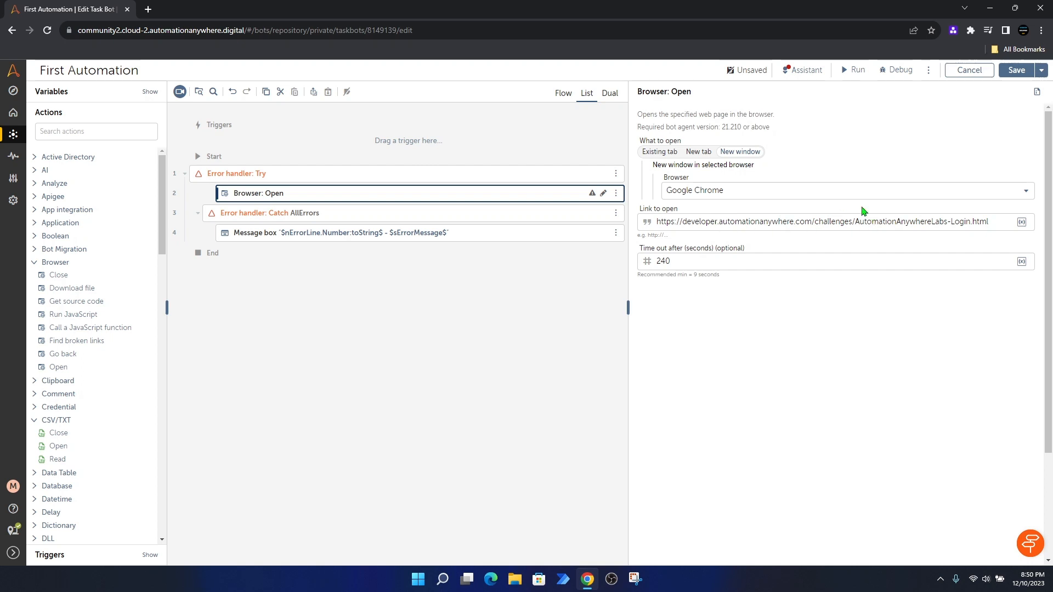
left_click(1017, 70)
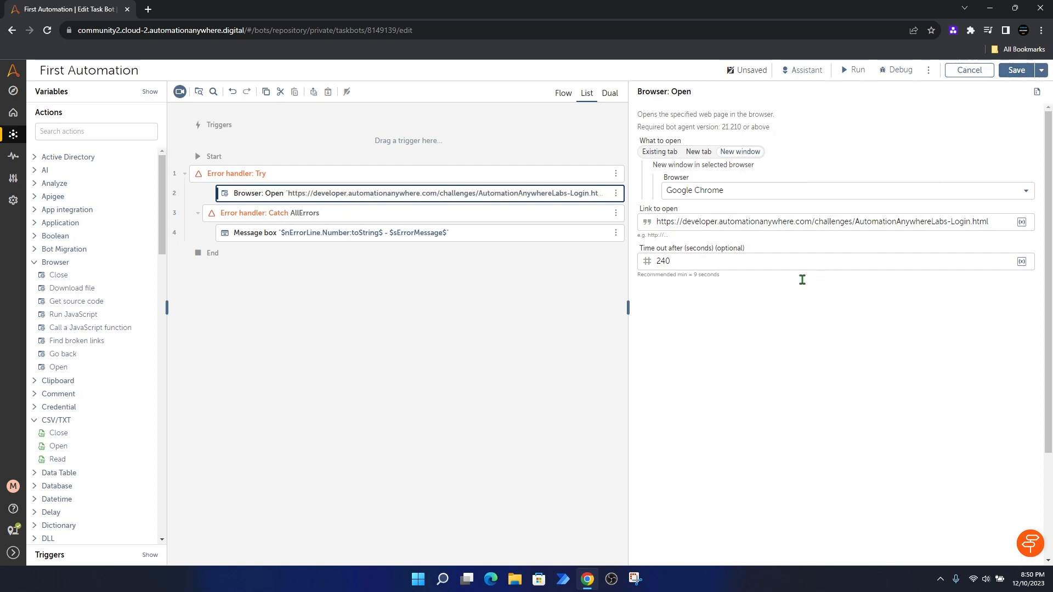
Step: Widen the flow list and run the First Automation bot from the editor toolbar
left_click_drag(627, 267, 682, 270)
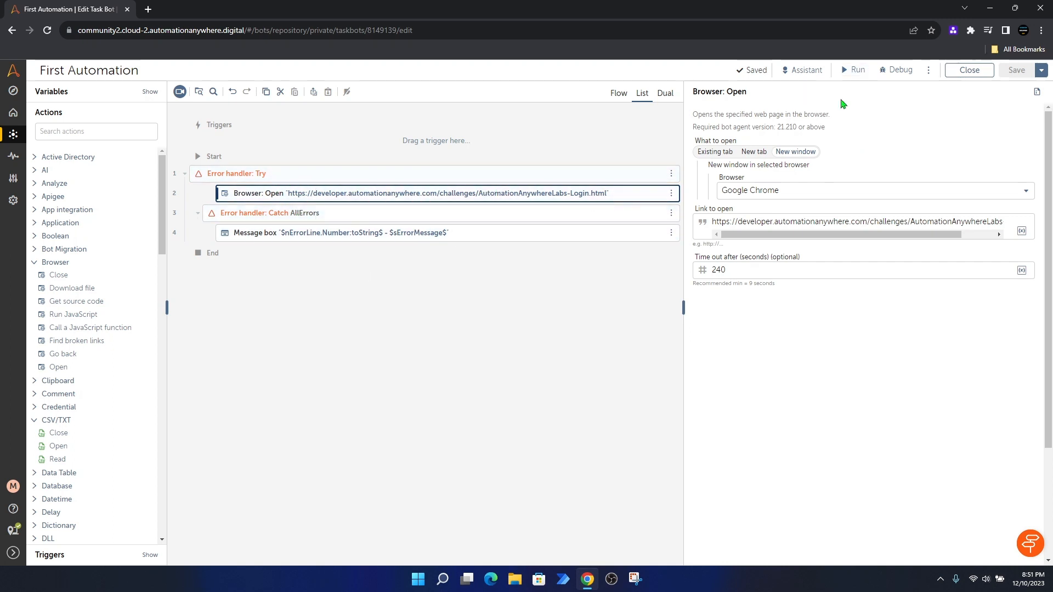
left_click(853, 70)
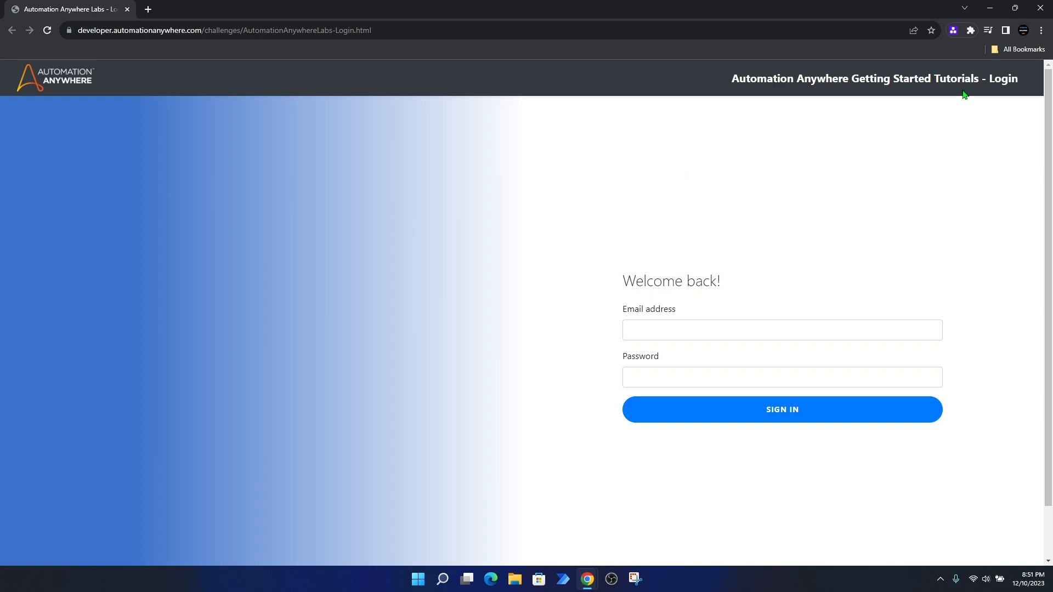
Step: Close the Chrome login window the bot opened and dismiss the run-success dialog
left_click(1041, 9)
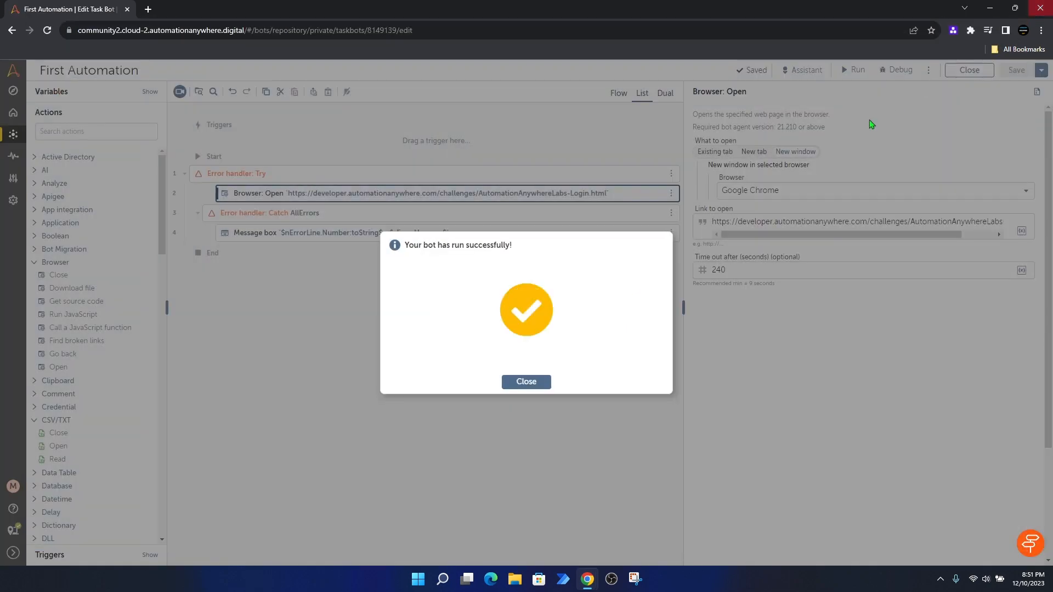
left_click(518, 382)
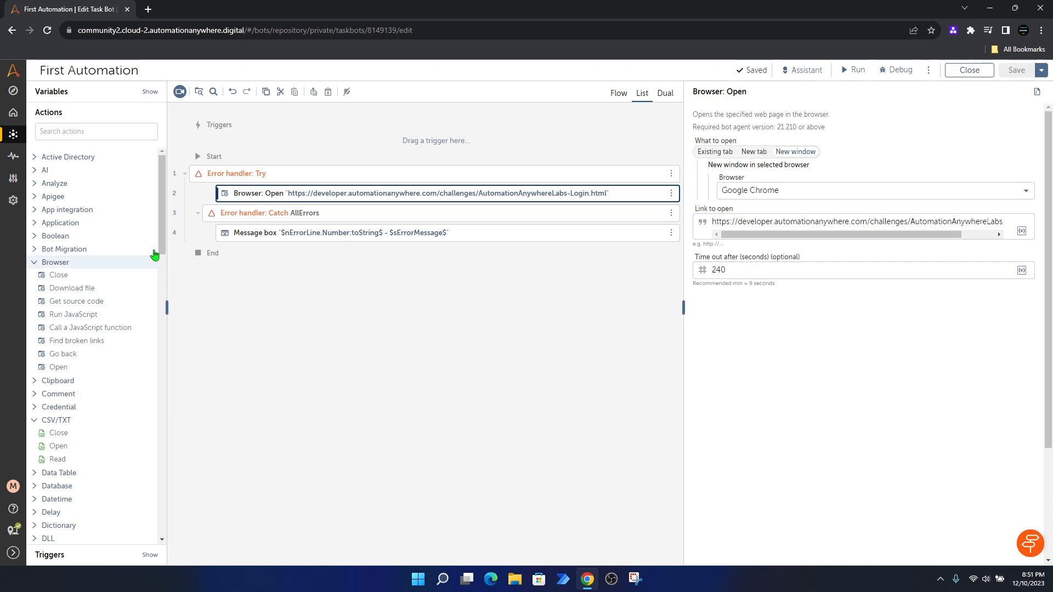
Step: Add an Open program/file step launching Chrome with parameters '-new-window' plus the login page URL
left_click(34, 225)
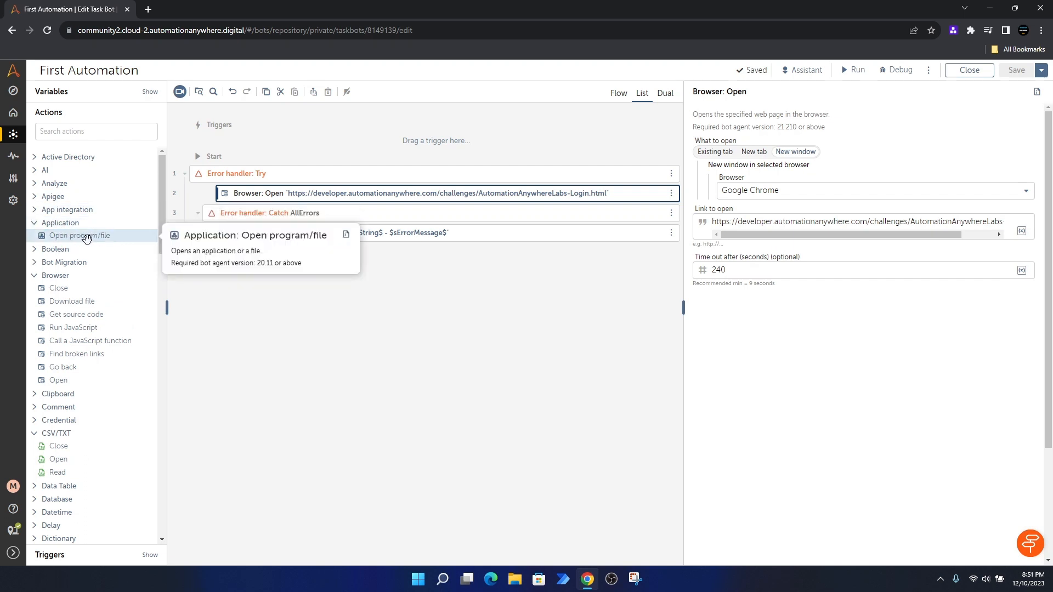
left_click_drag(65, 240, 259, 212)
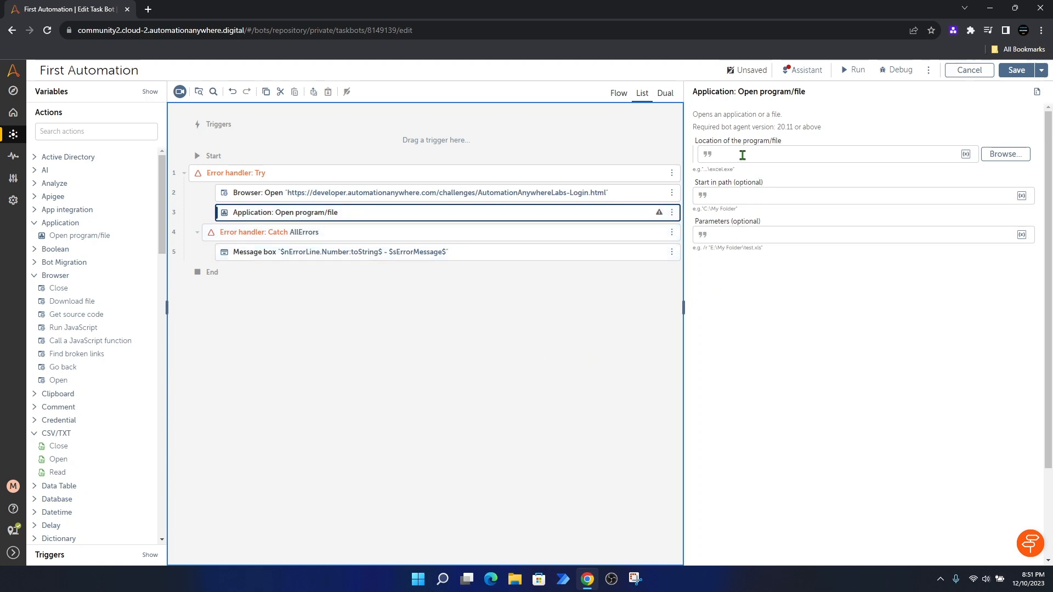
left_click(775, 155)
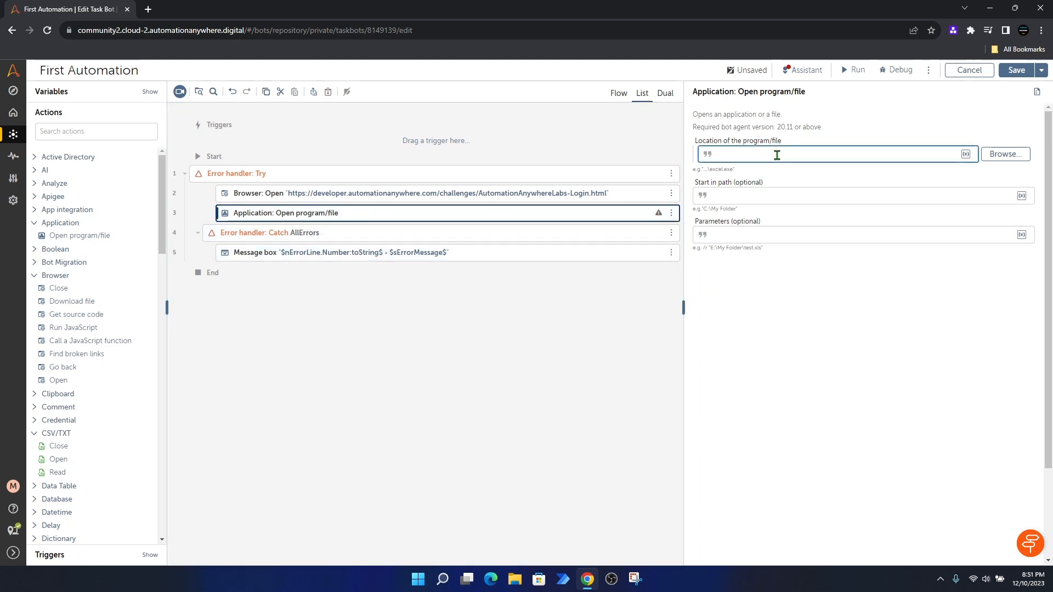
type("Chrome")
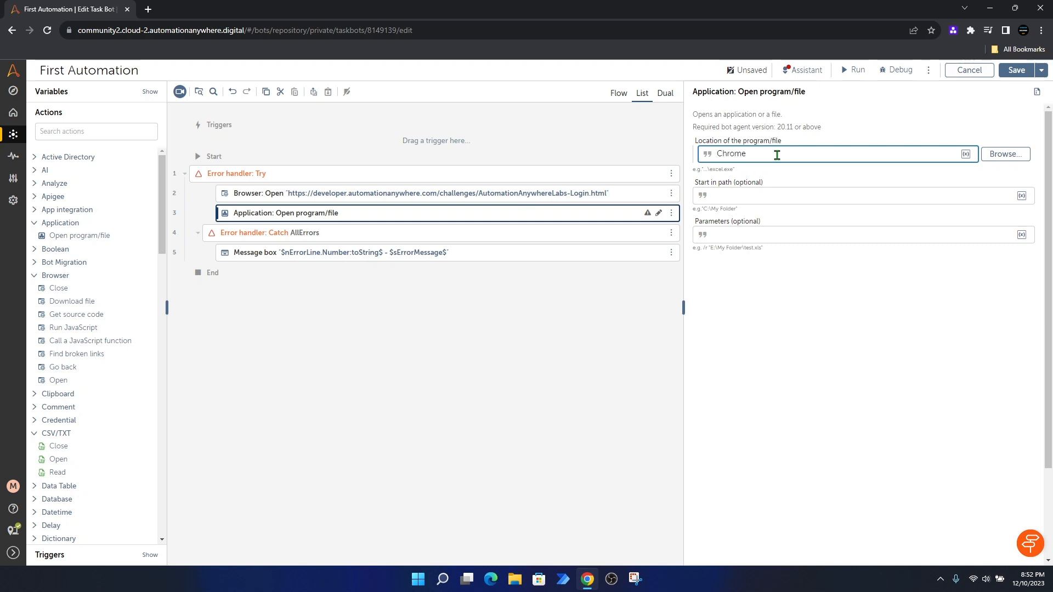
left_click(734, 237)
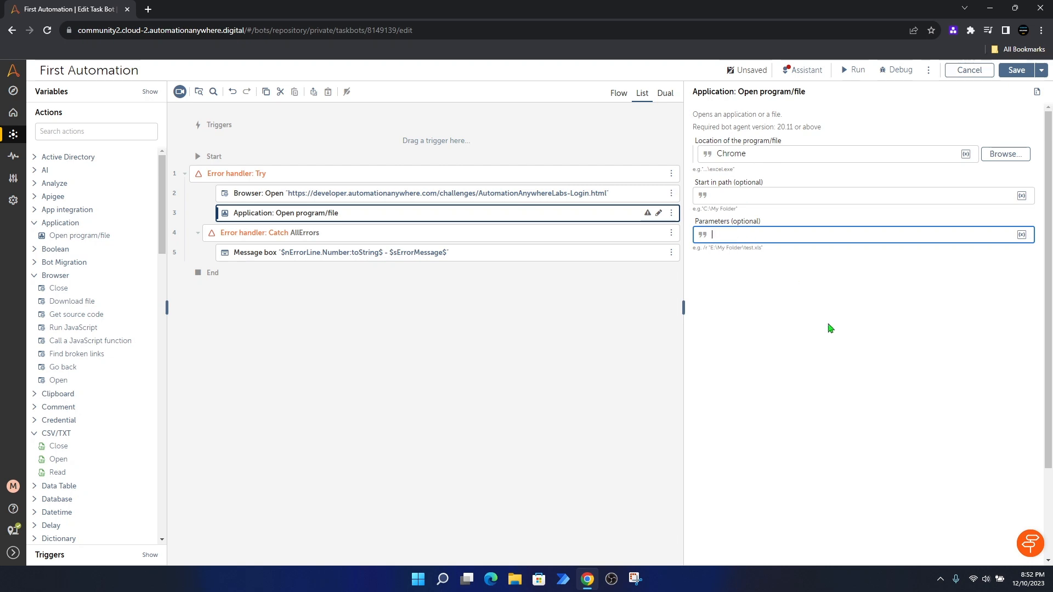
type("https://developer.automationanywhere.com/challenges/AutomationAnywhereLabs-Login.html")
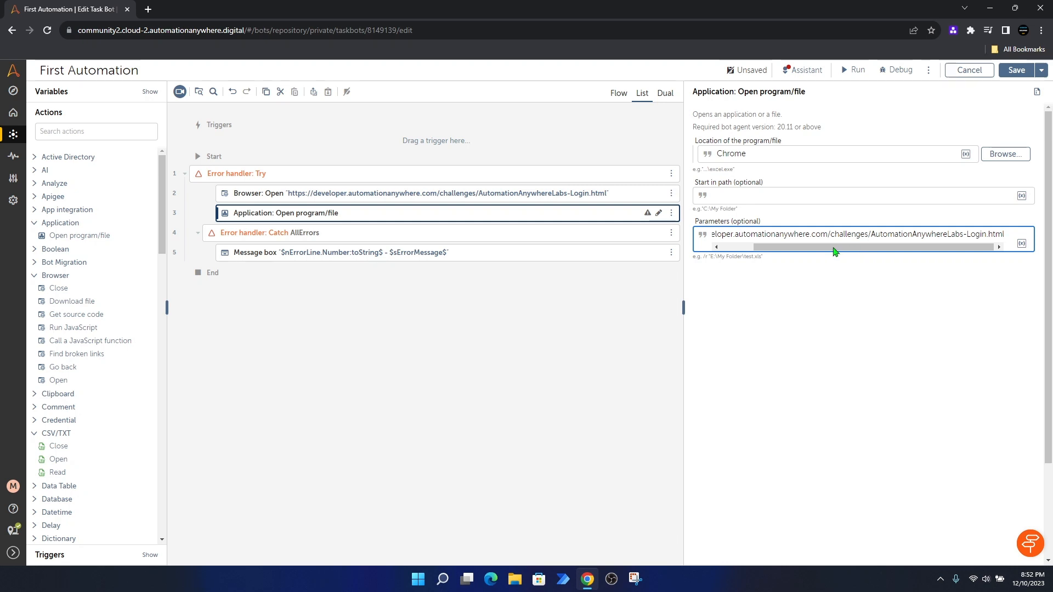
left_click_drag(833, 248, 798, 249)
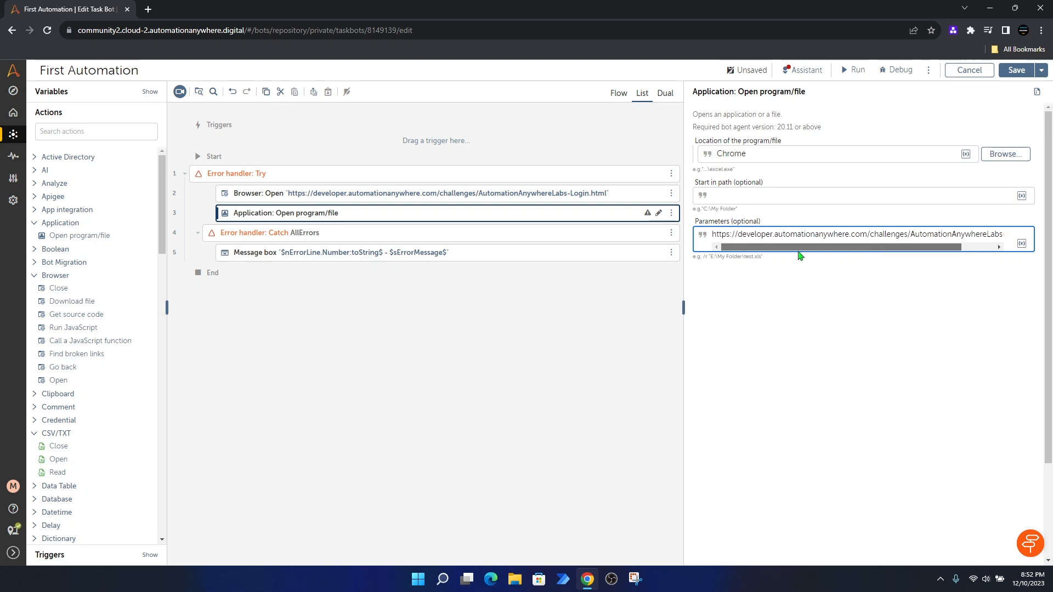
left_click(713, 234)
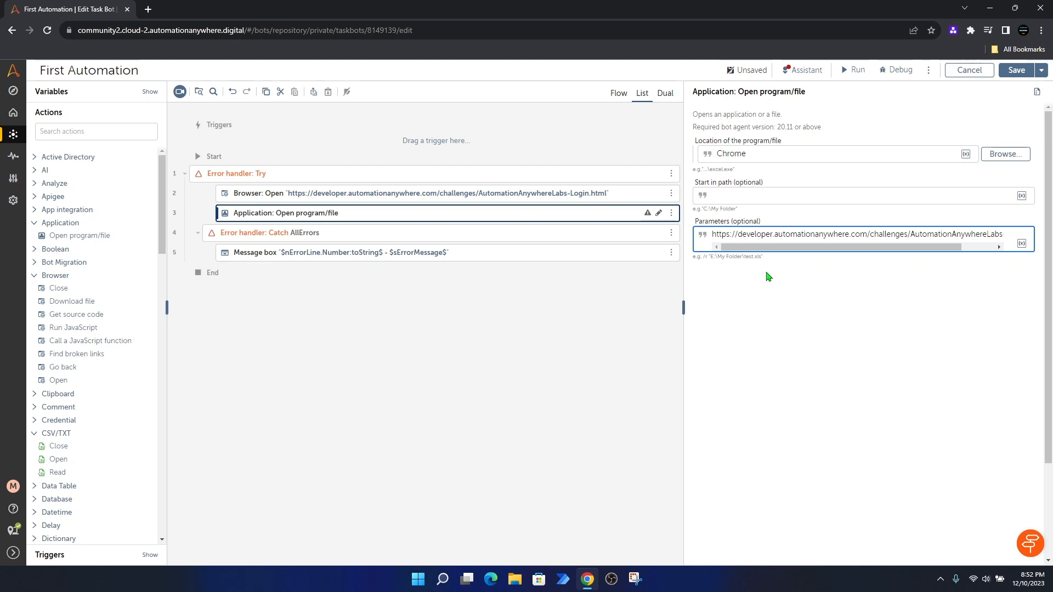
type("-")
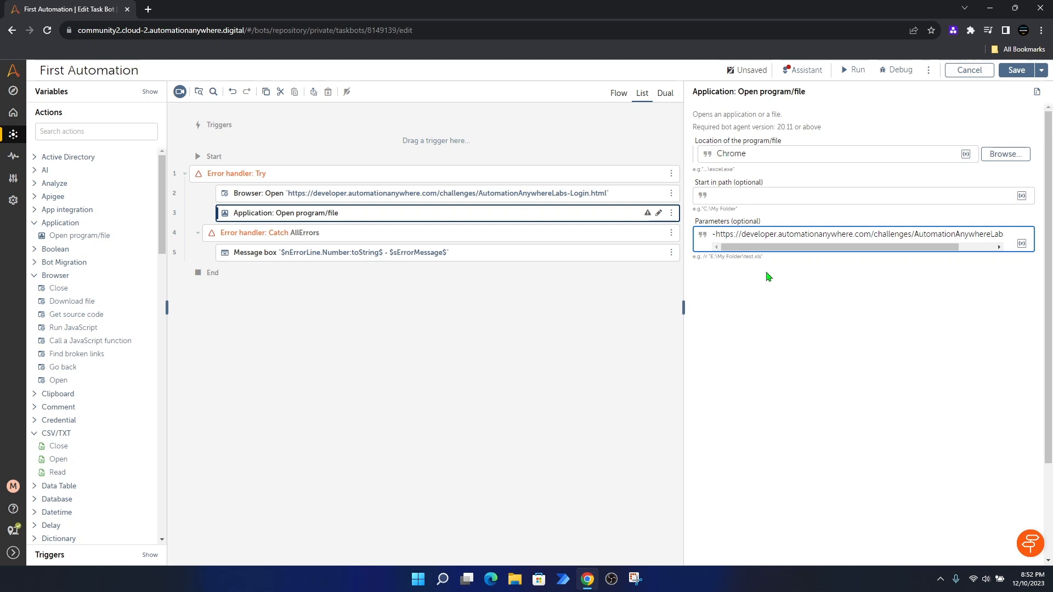
type("new")
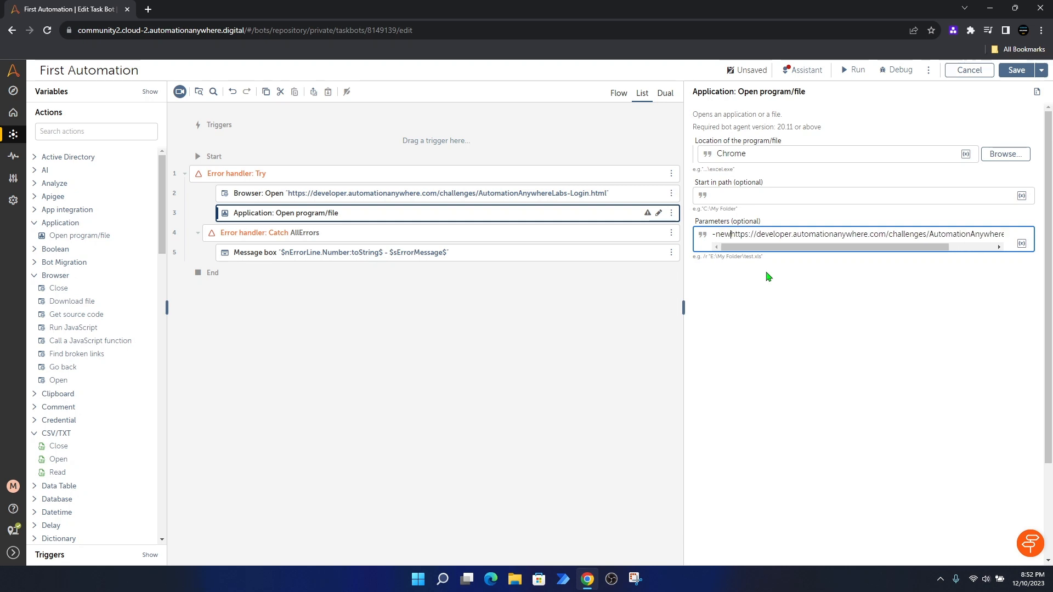
type("-wind")
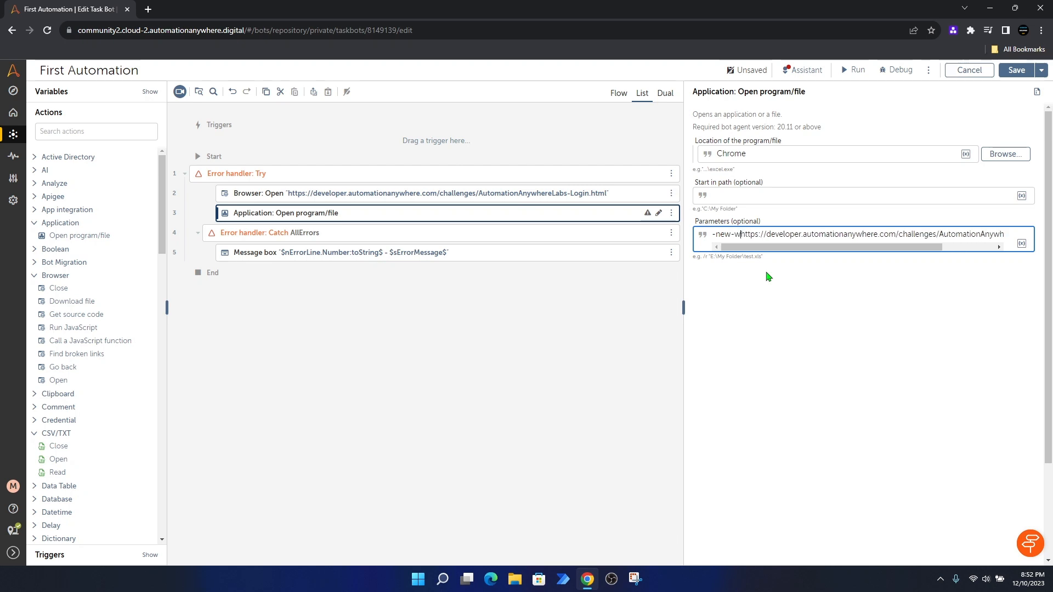
type("ow")
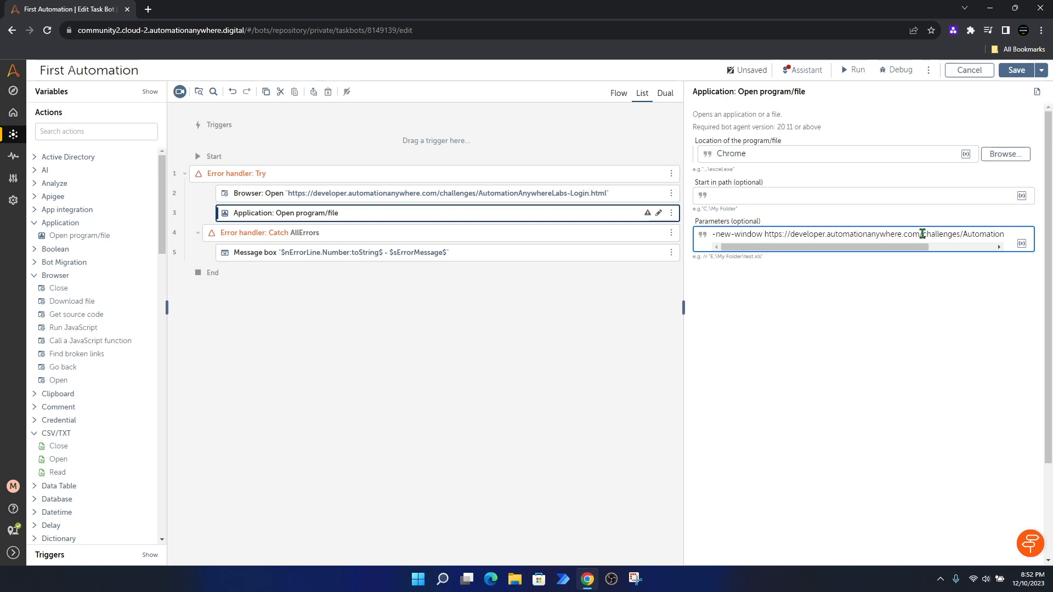
Step: Save the bot and disable the Browser: Open step
left_click(1015, 71)
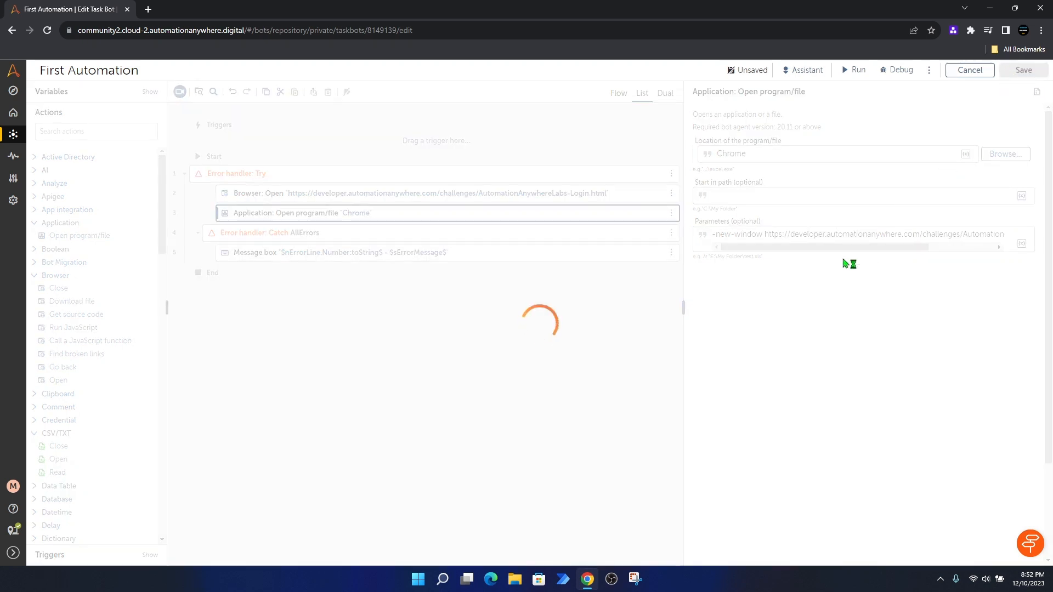
left_click(525, 198)
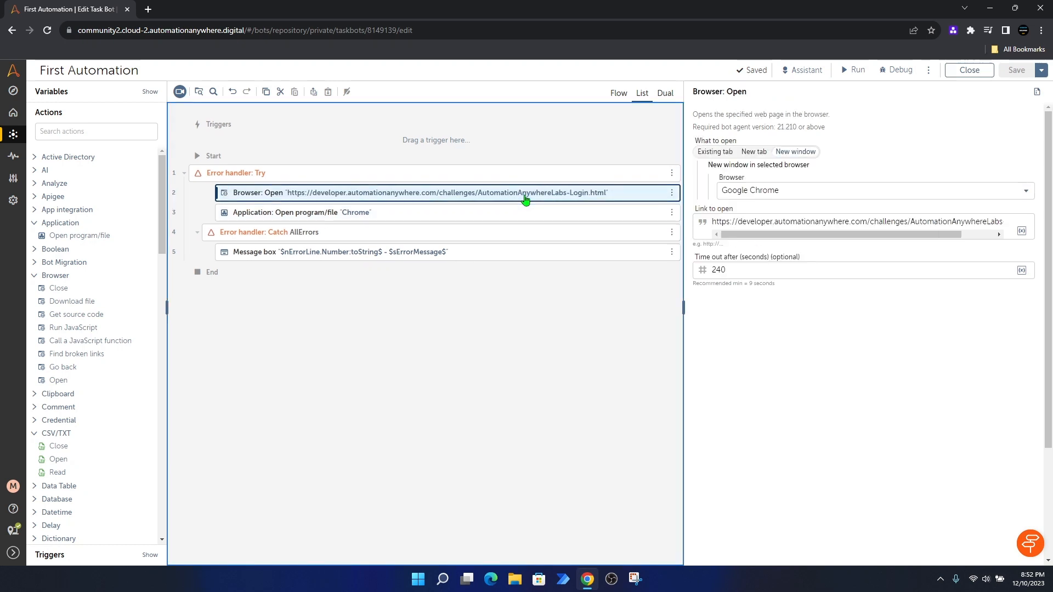
left_click(672, 193)
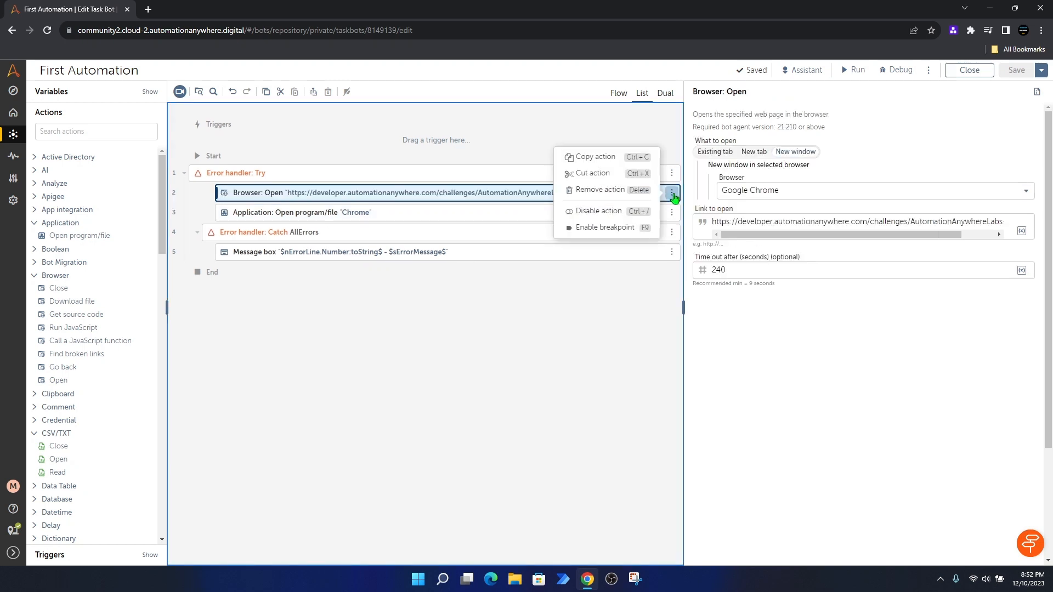
left_click(601, 211)
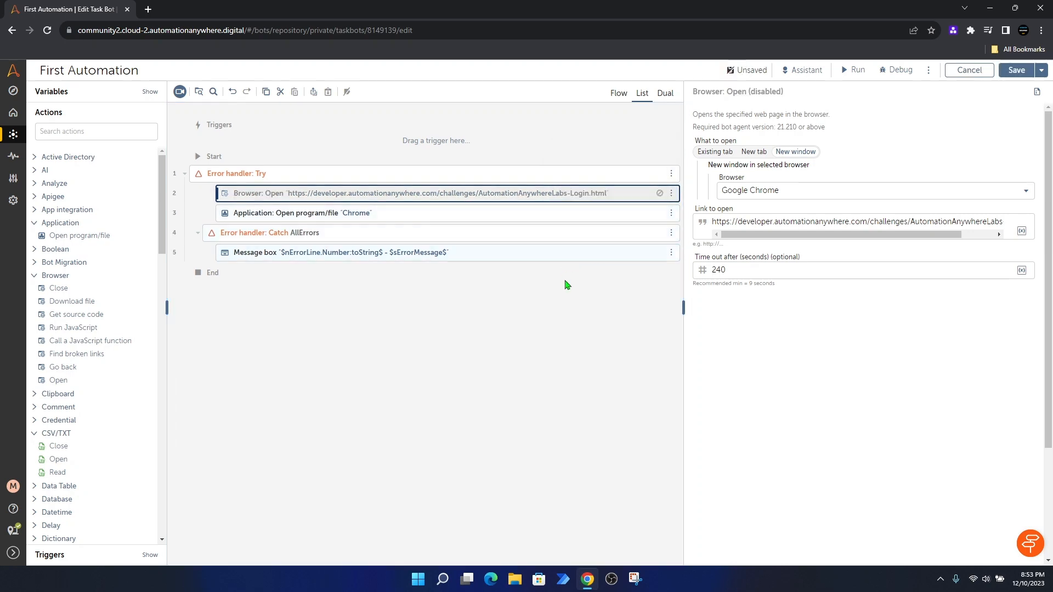
Step: Test-run the bot, check the Chrome login page it opened, and close the success dialog
left_click(854, 70)
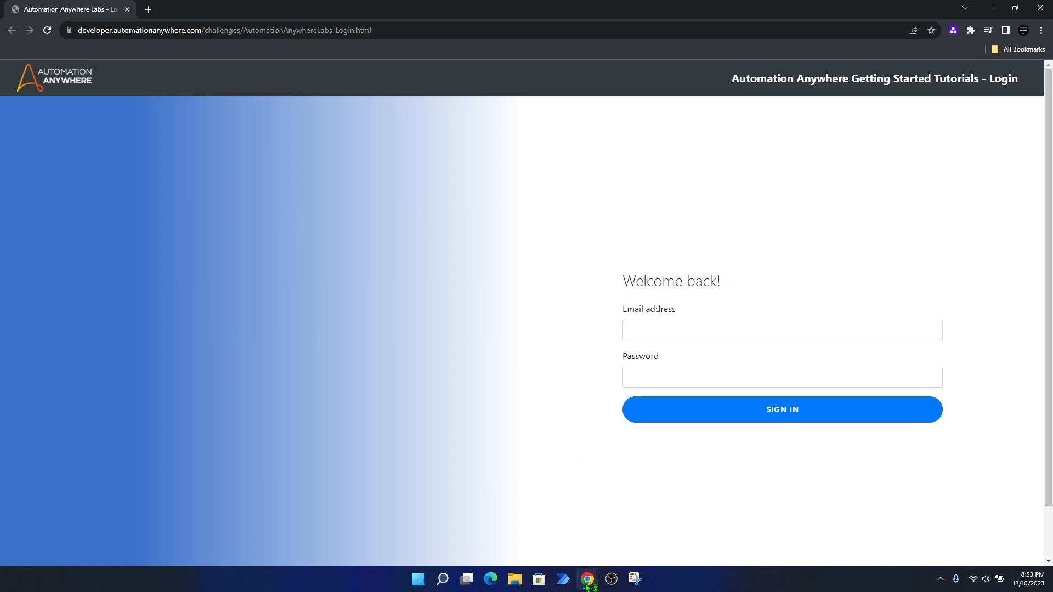
mouse_move(588, 579)
left_click(612, 535)
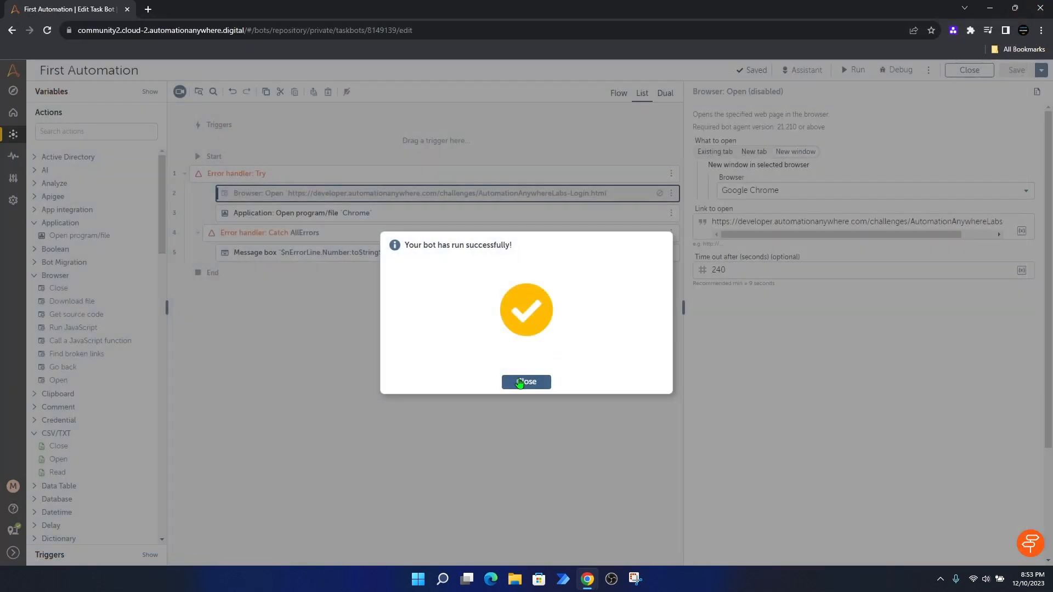
left_click(520, 382)
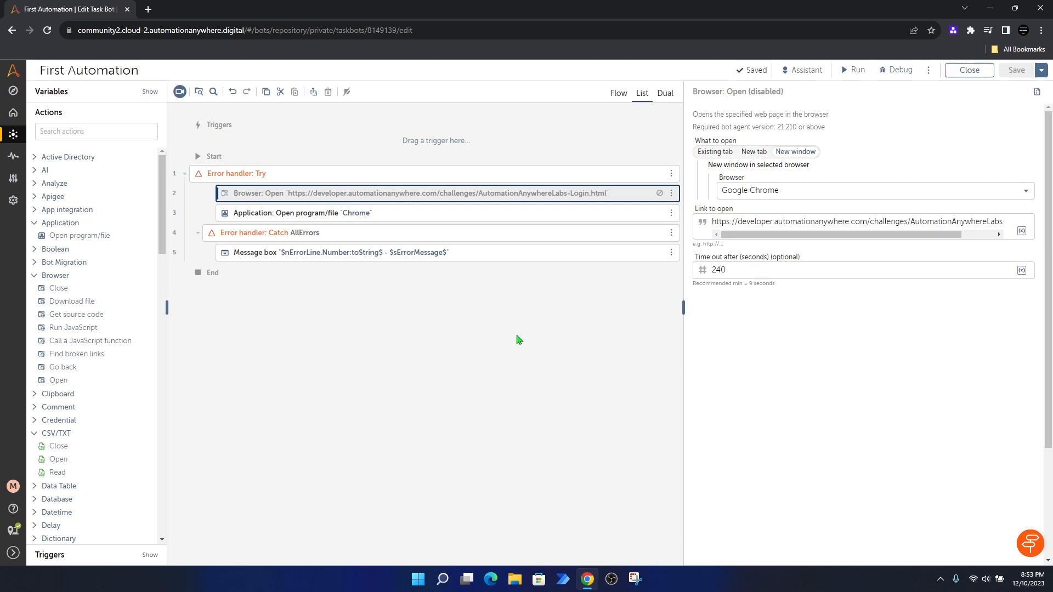
Step: Re-enable the Browser: Open step
left_click(671, 193)
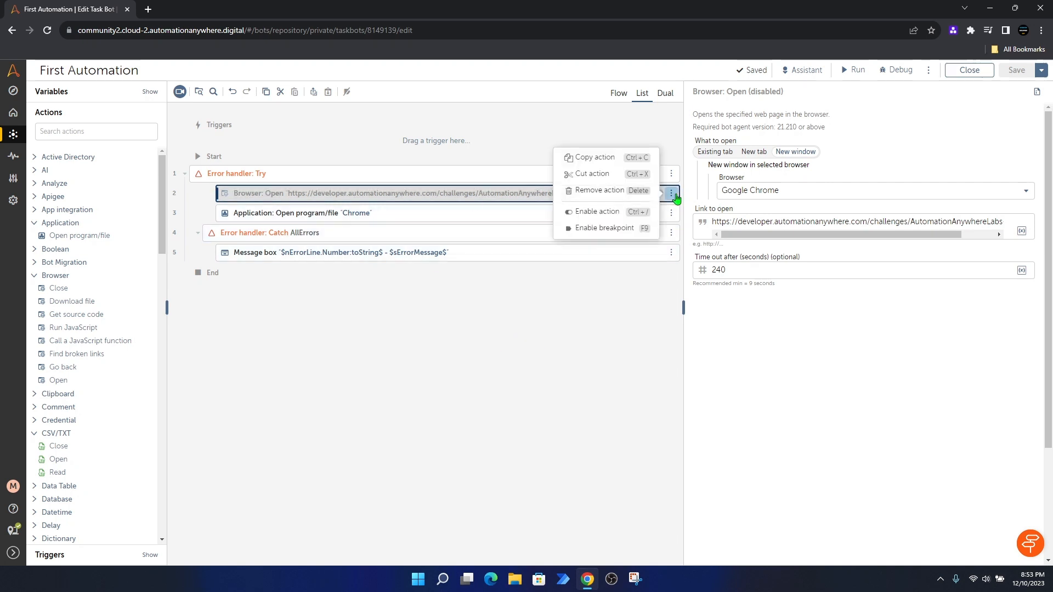
left_click(604, 213)
left_click(620, 299)
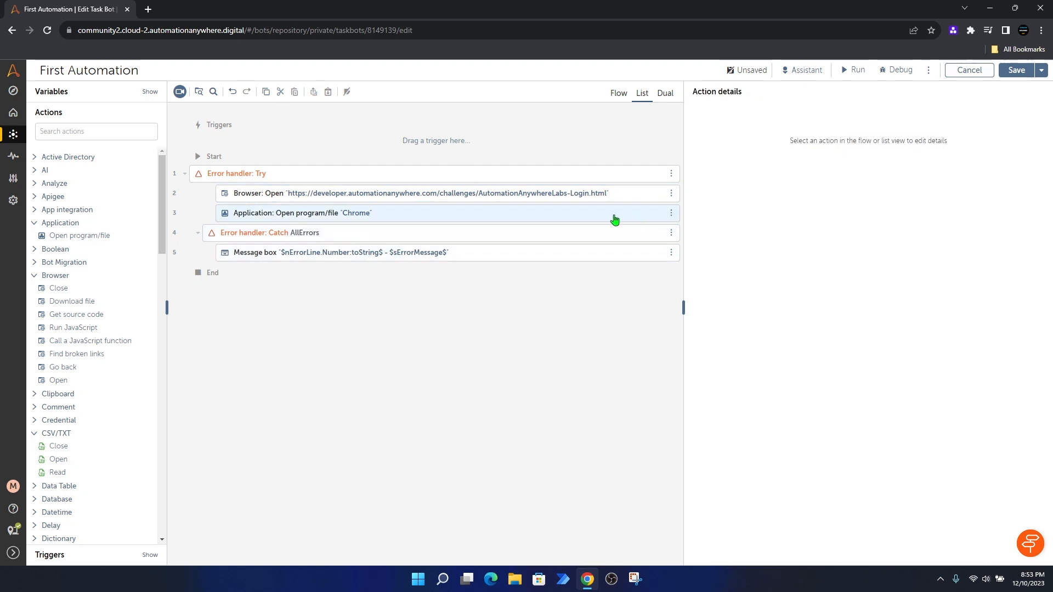
Step: Remove the Application: Open program/file step, then save and run the bot
left_click(630, 219)
left_click(671, 215)
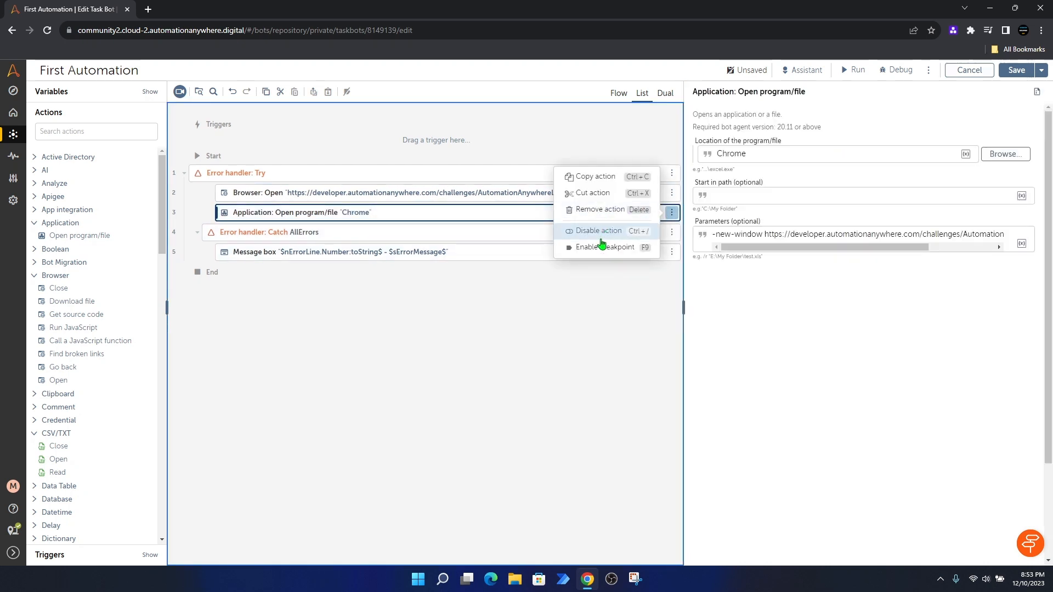
left_click(597, 213)
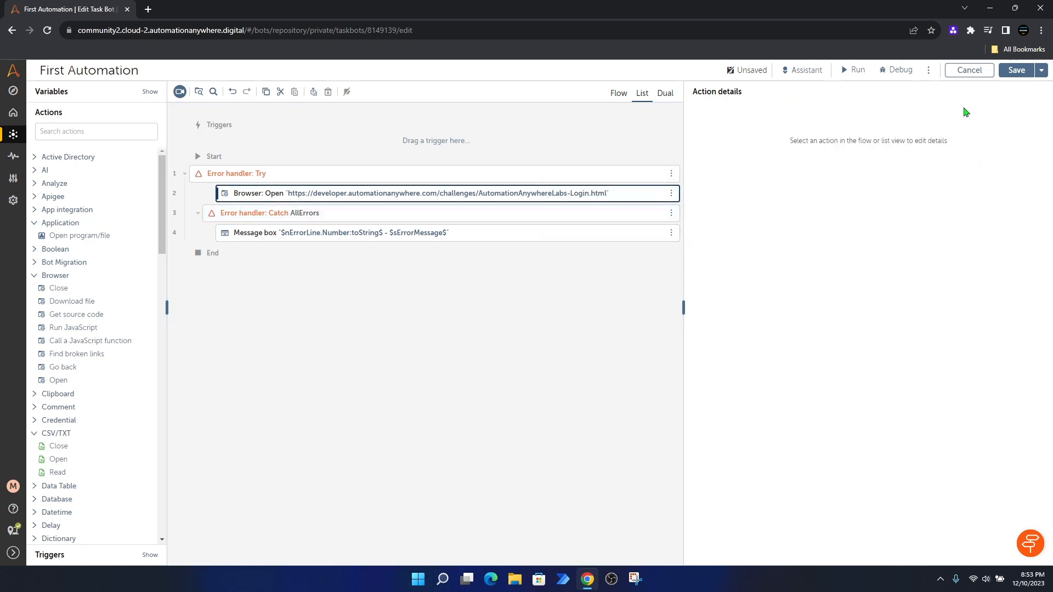
left_click(1015, 71)
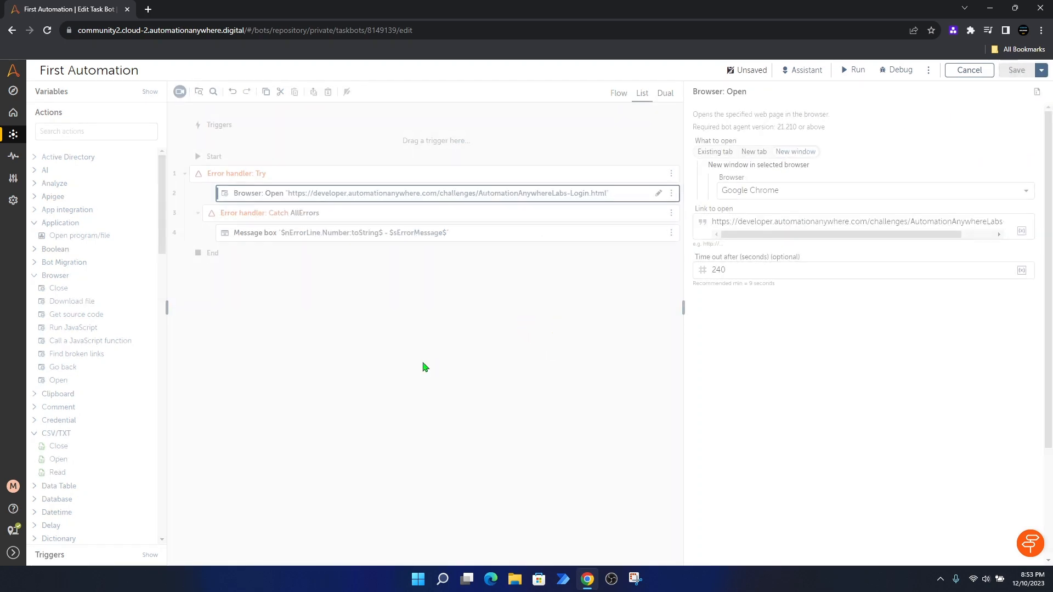
left_click(853, 70)
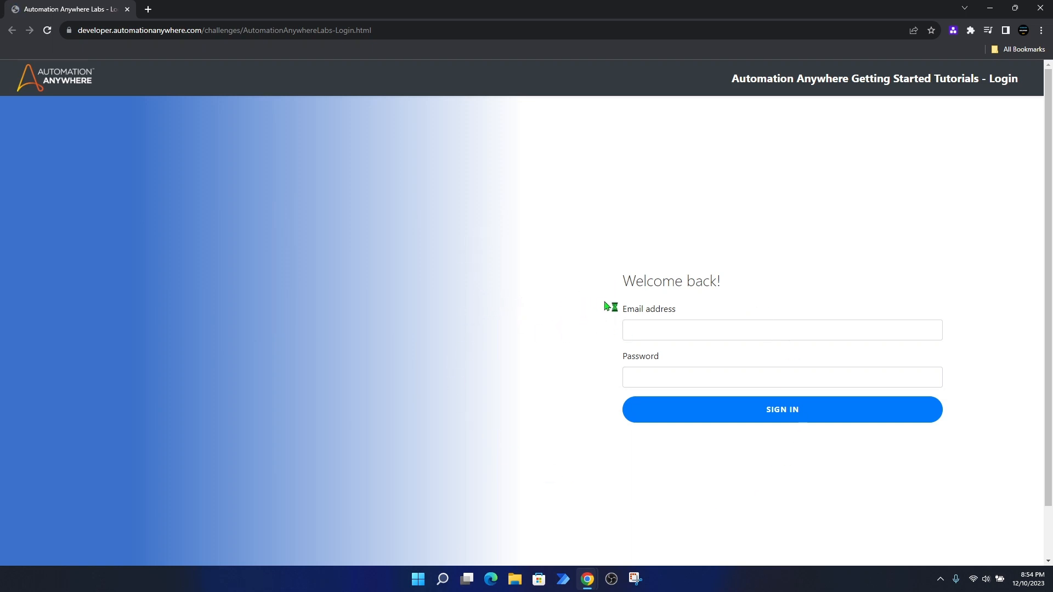
Step: Click into the login page's Email address and Password fields to check them
left_click(646, 331)
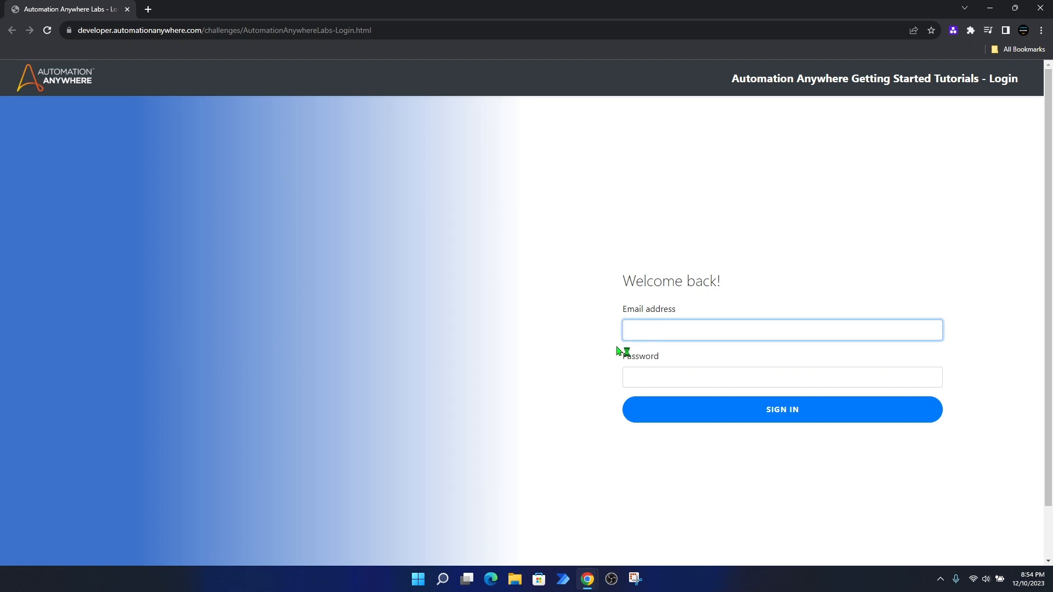
left_click(682, 380)
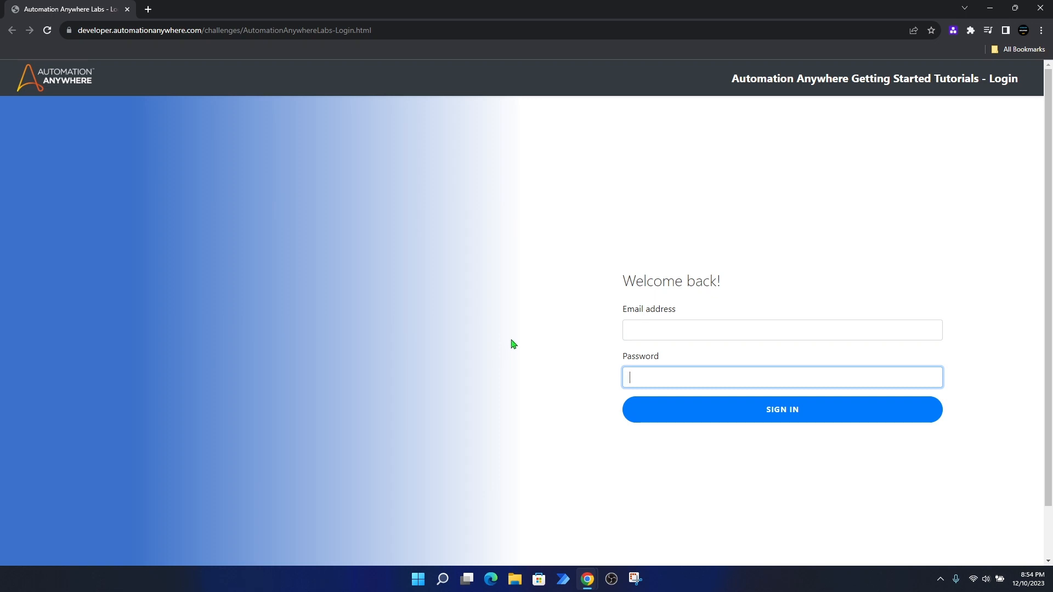
left_click(658, 332)
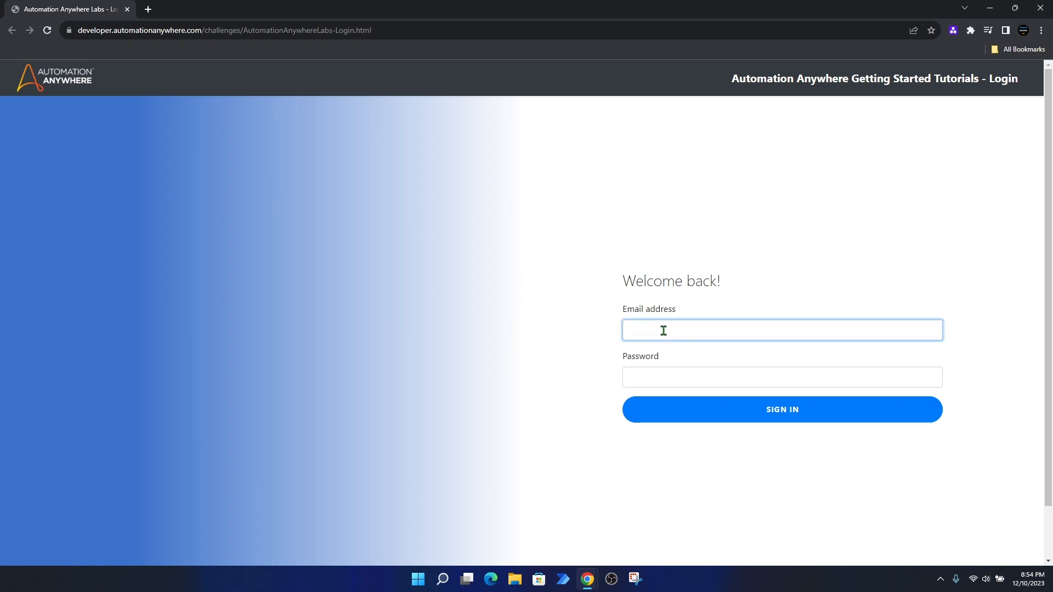
left_click(669, 376)
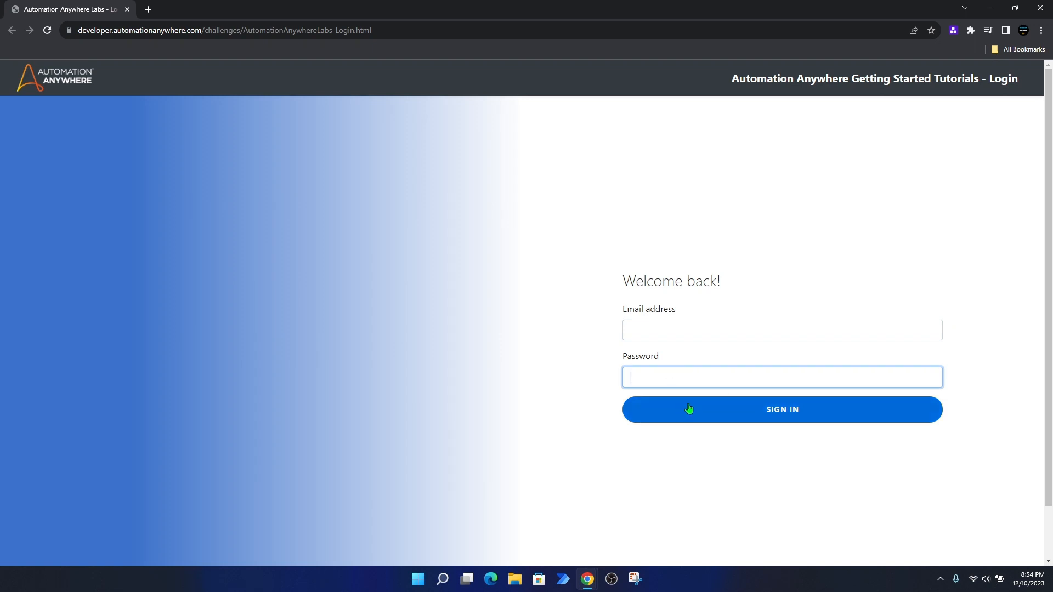
Step: Switch back to the Control Room editor window and close the successful-run message
left_click(589, 583)
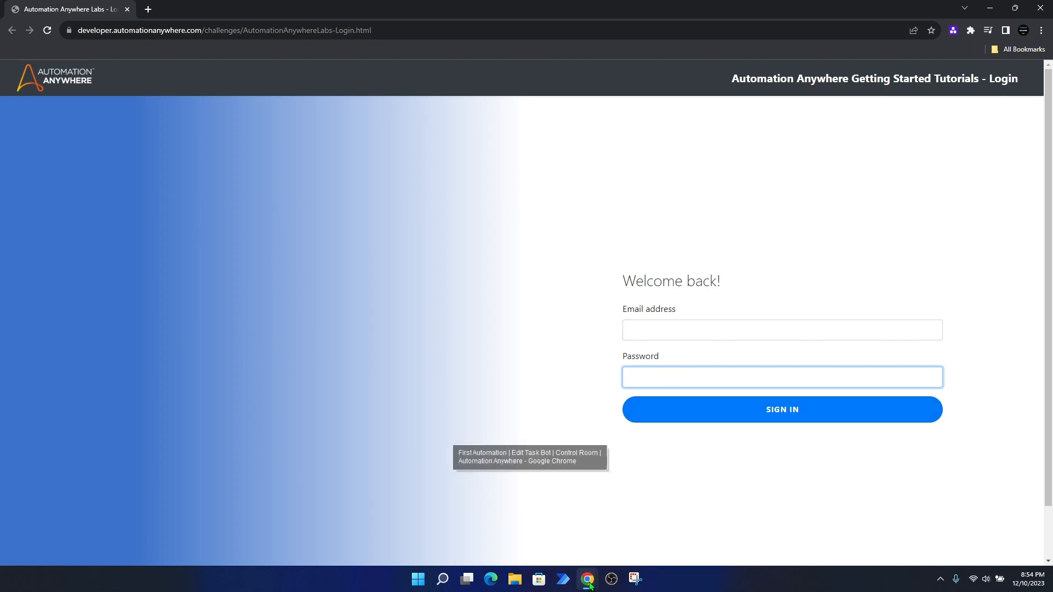
mouse_move(590, 583)
left_click(544, 531)
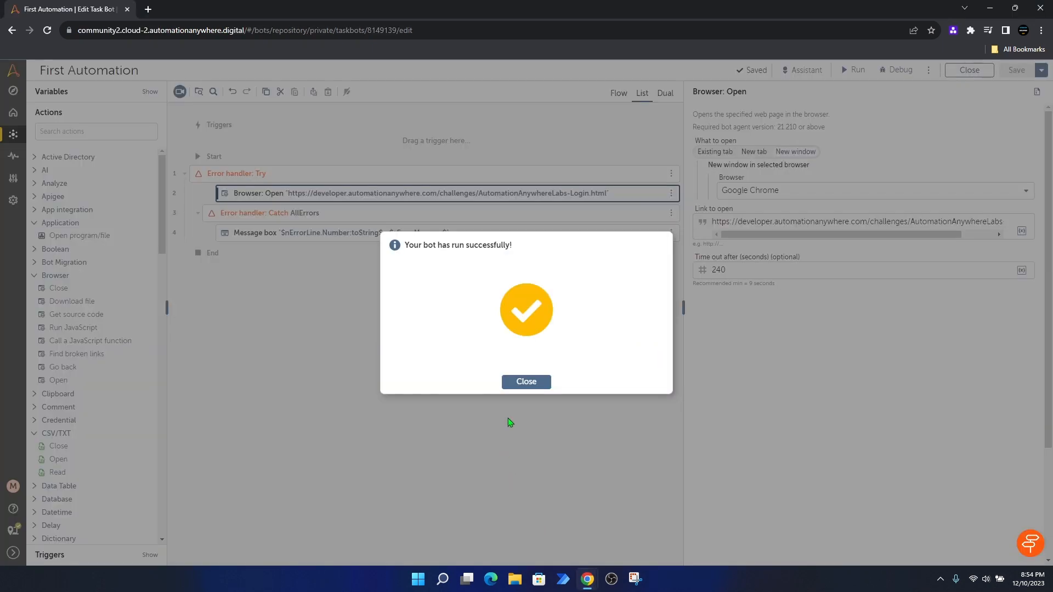
left_click(516, 382)
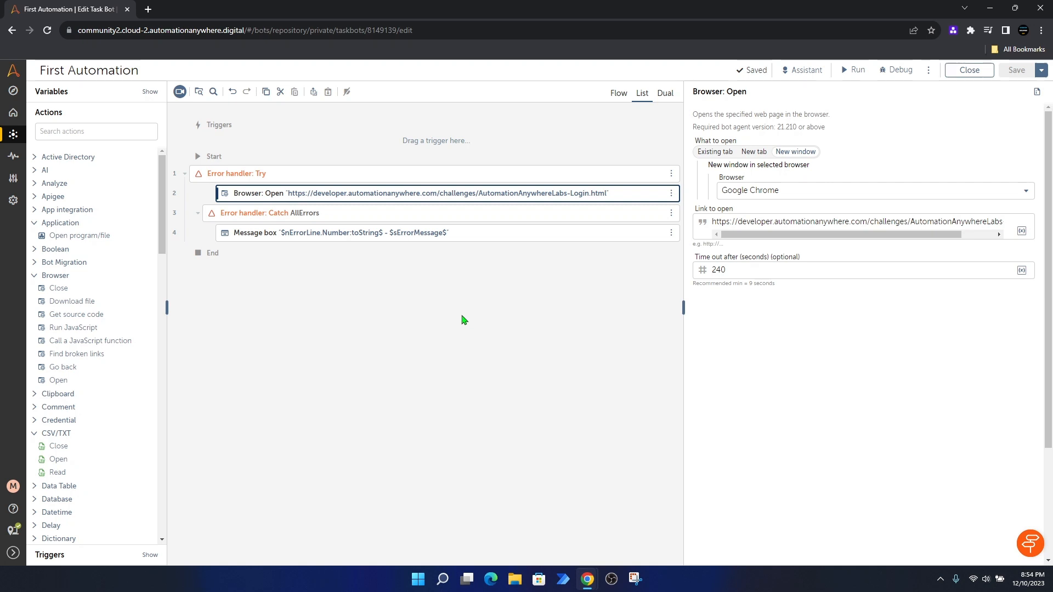
Step: Find 'captu' in the actions list and place a Recorder: Capture step after Browser: Open
left_click(86, 134)
type("capture")
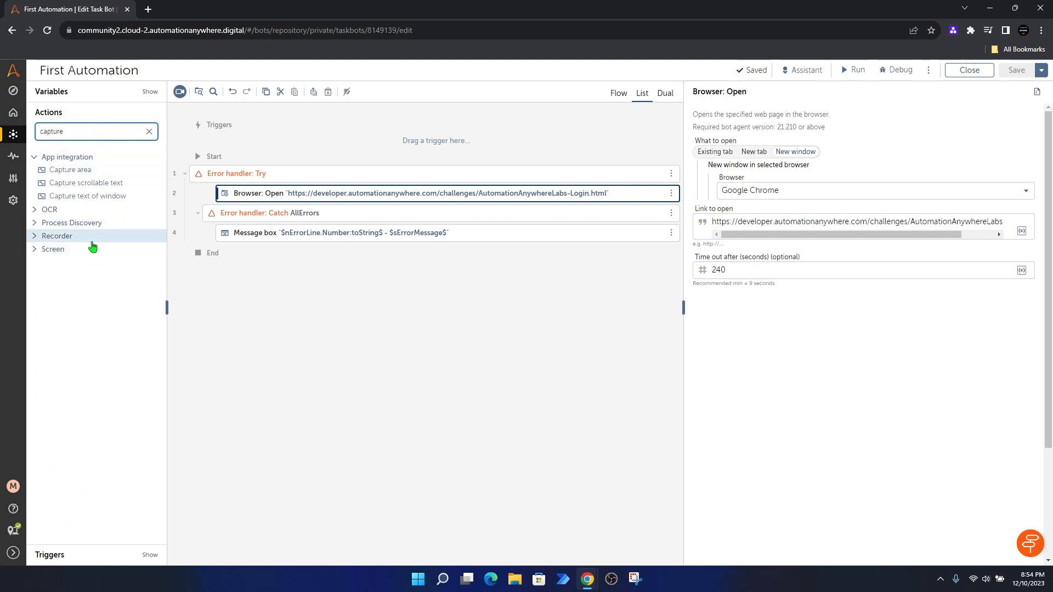
mouse_move(144, 240)
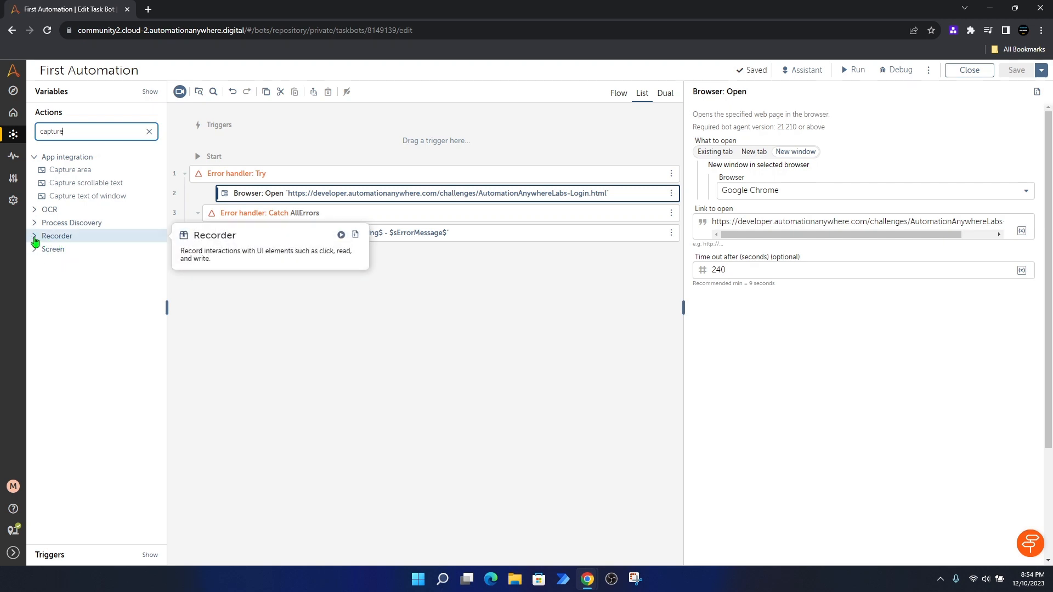
left_click(55, 242)
mouse_move(55, 251)
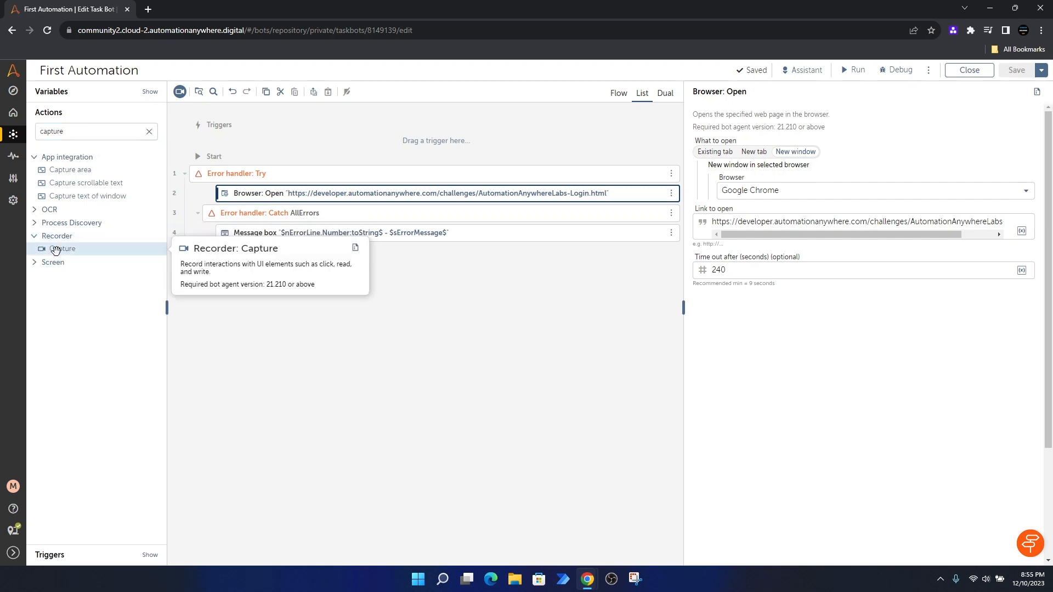
left_click_drag(55, 250, 293, 211)
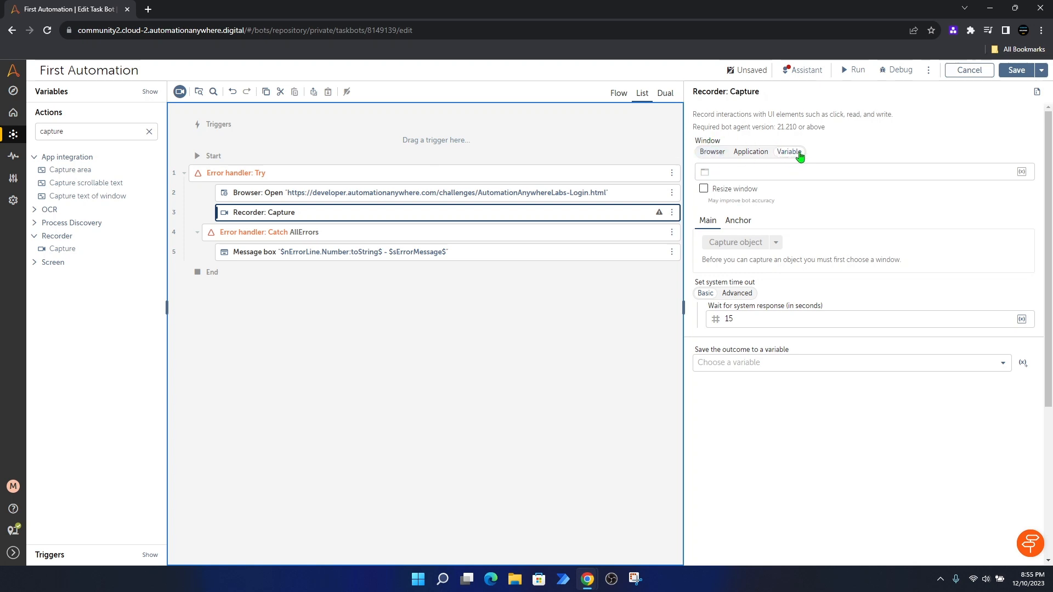
Step: Point the Capture step at the Chrome browser tab 'Automation Anywhere Labs - Login'
left_click(750, 154)
left_click(708, 153)
left_click(713, 153)
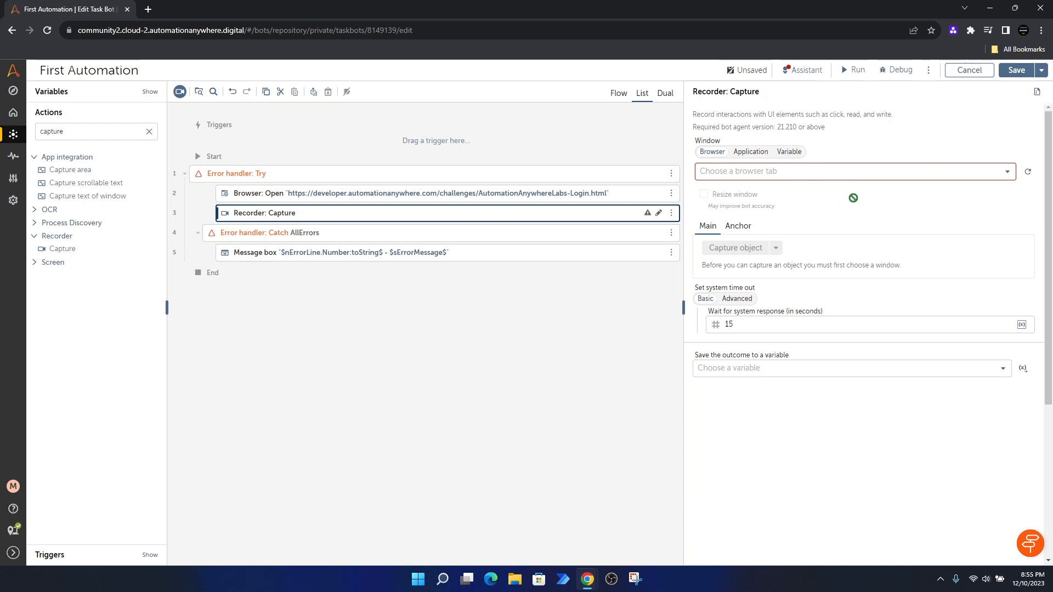
left_click(1028, 174)
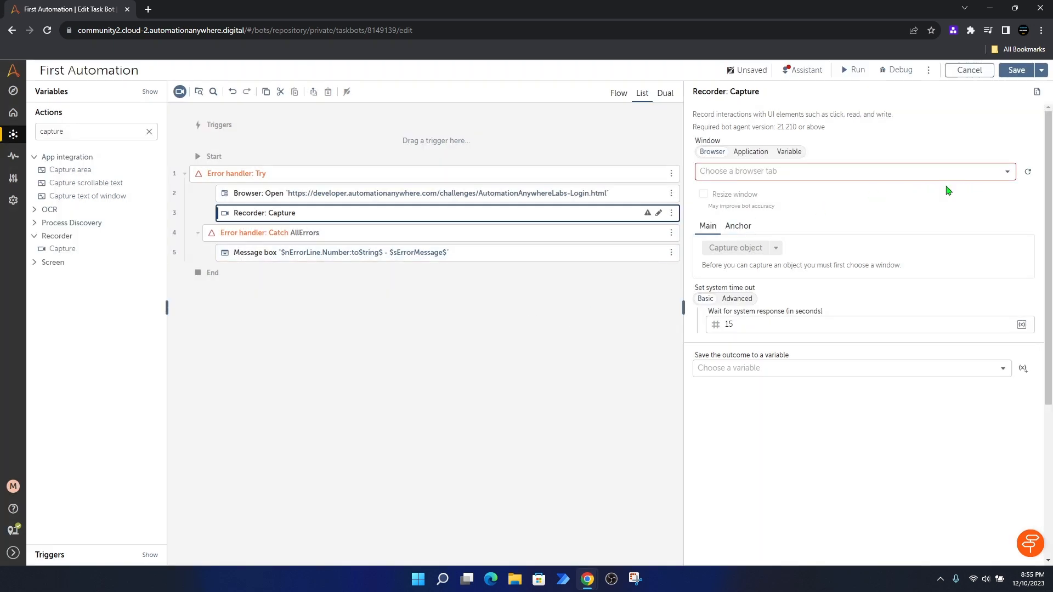
left_click(1008, 174)
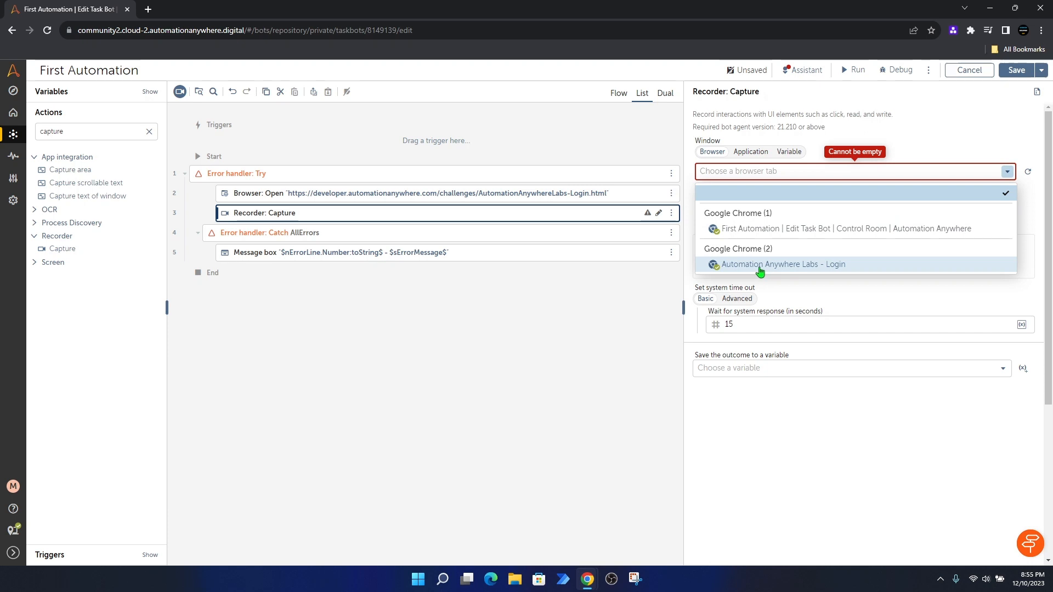
left_click(869, 266)
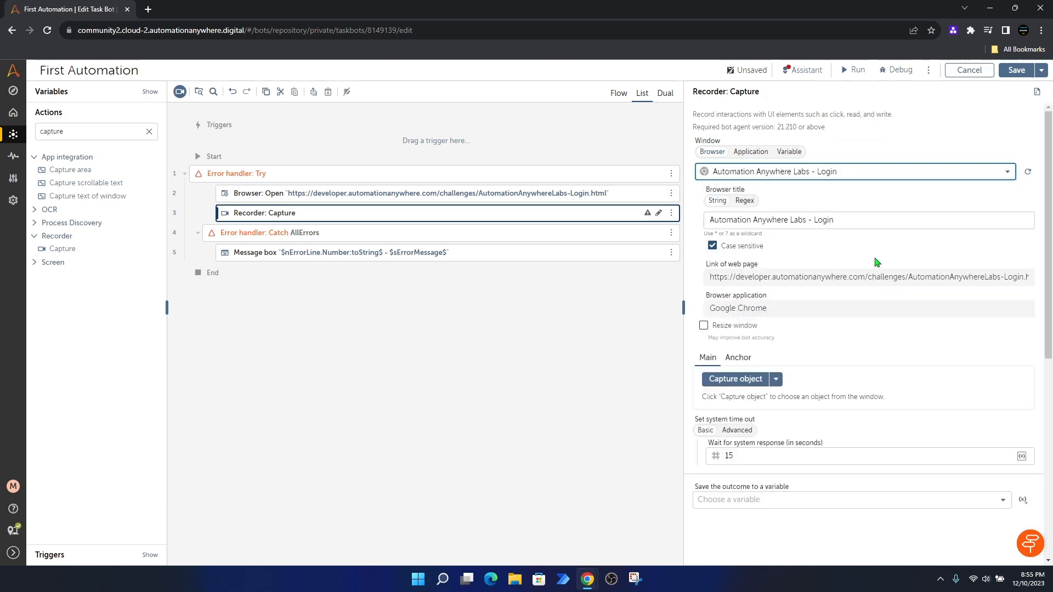
scroll(872, 263, "down", 1)
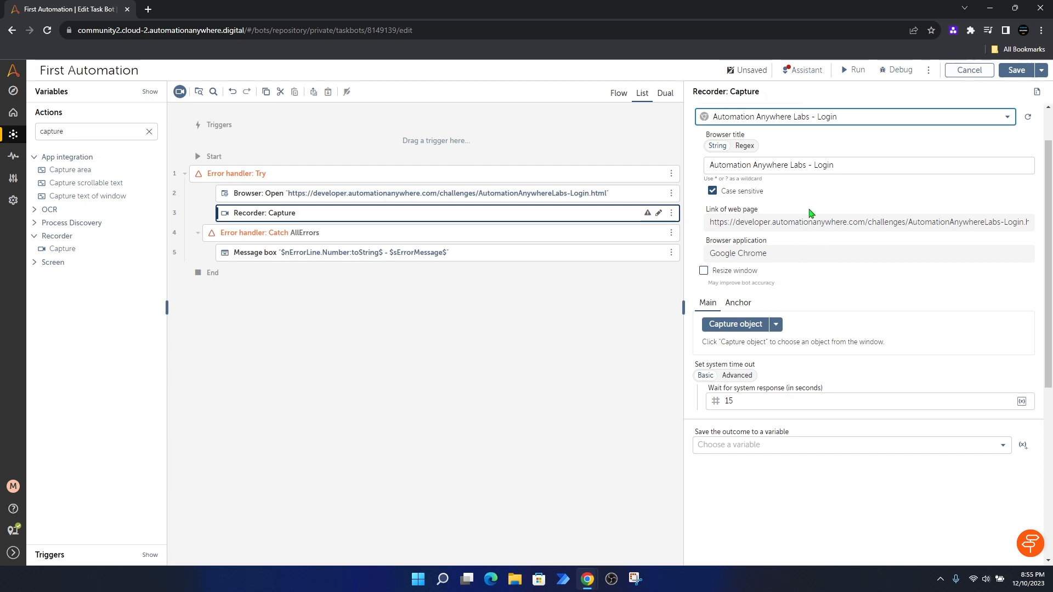
Step: Capture the login page's Email address textbox (inputEmail) as the target object
left_click(735, 325)
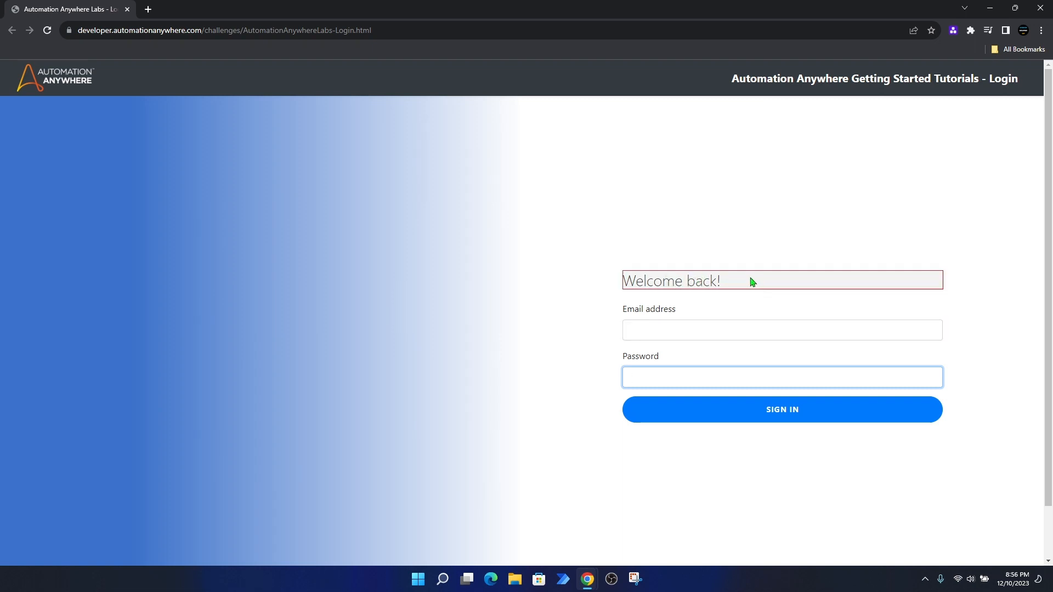
left_click(698, 330)
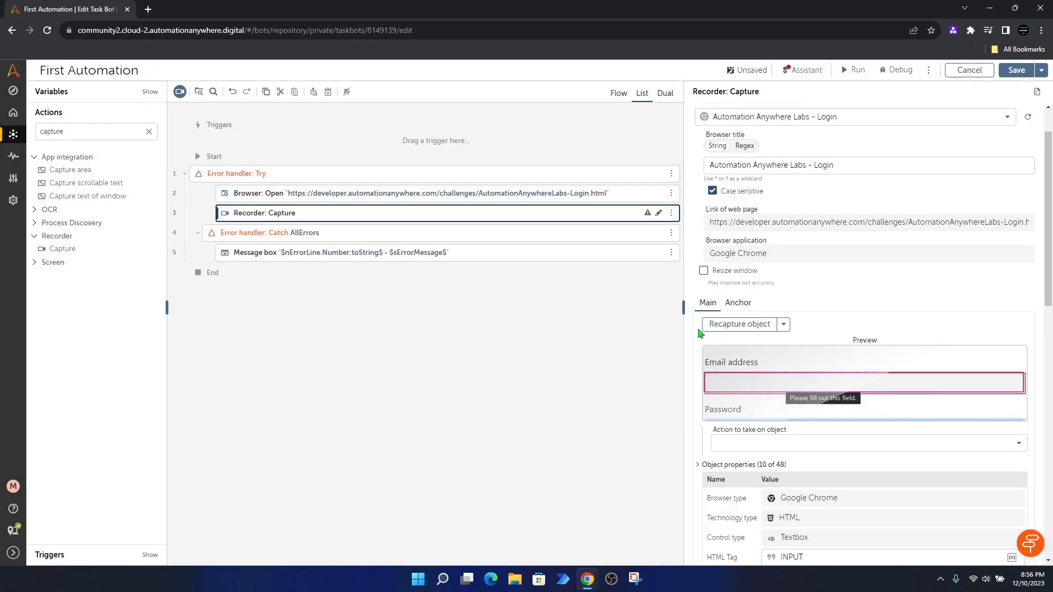
scroll(800, 291, "down", 1)
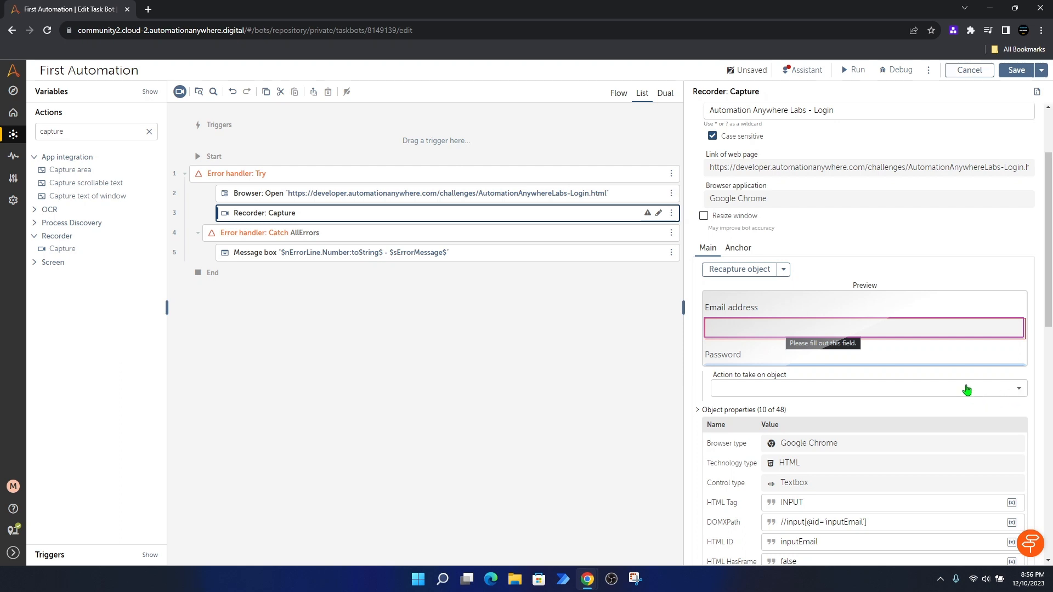
Step: Set the action on the email textbox to Set text
scroll(905, 372, "down", 1)
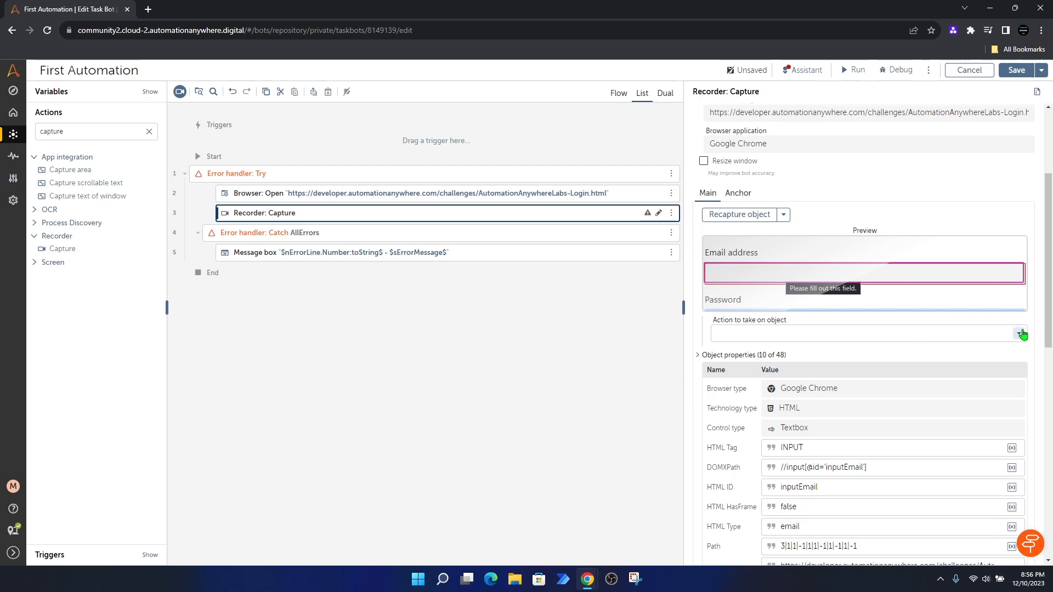
left_click(1020, 335)
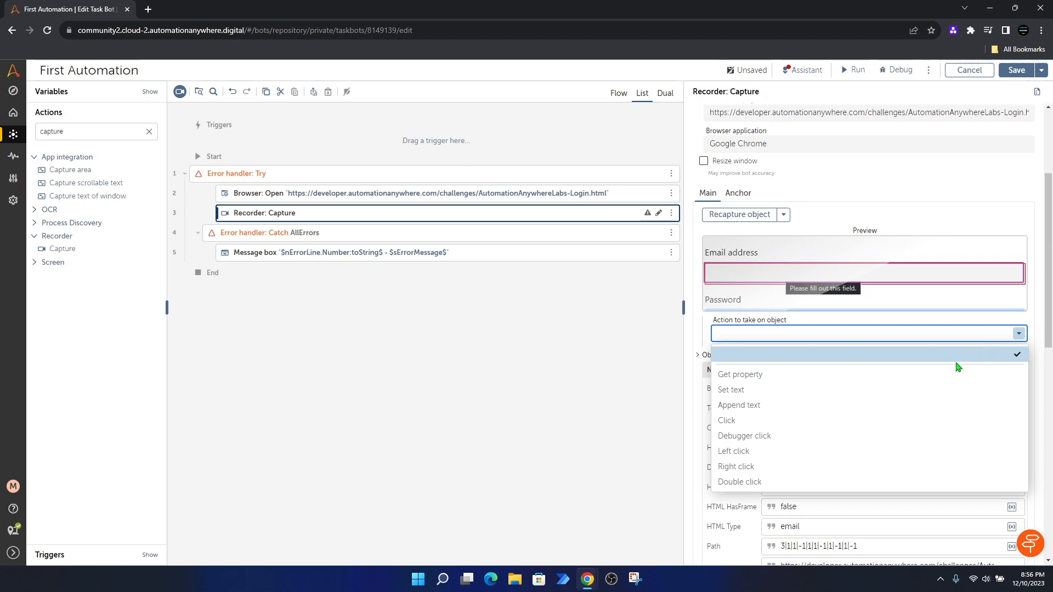
left_click(792, 391)
scroll(864, 351, "down", 1)
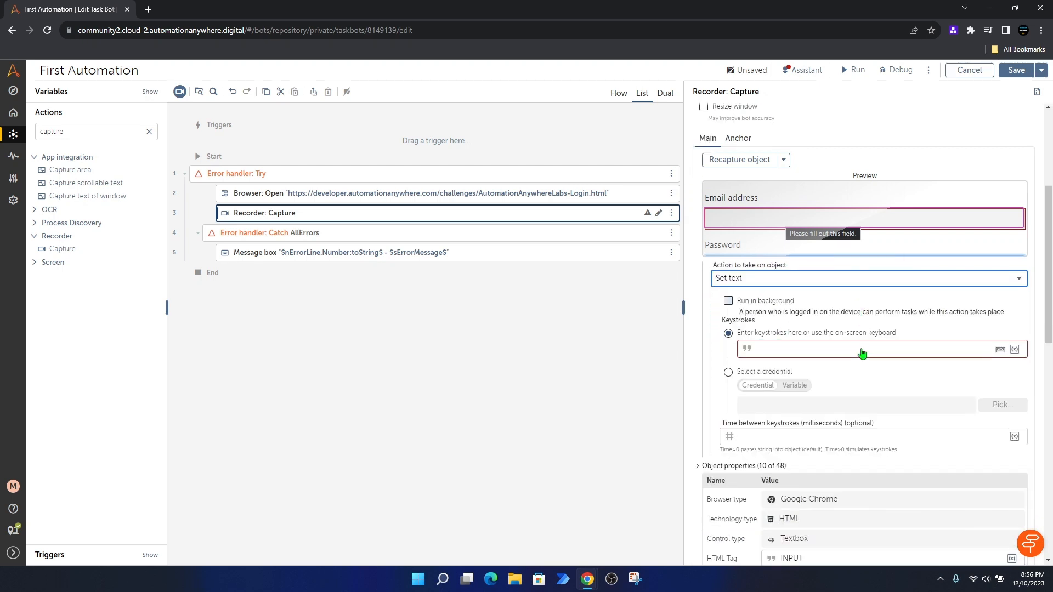
scroll(861, 340, "down", 1)
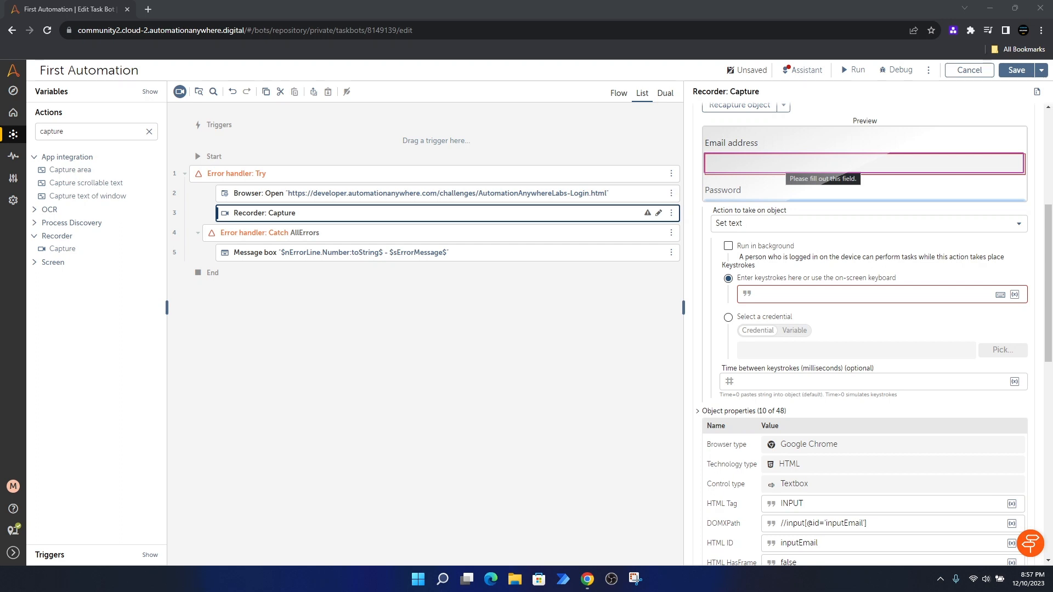
Step: Paste the login email address as the keystrokes, trim the extra line breaks, and save
left_click(772, 296)
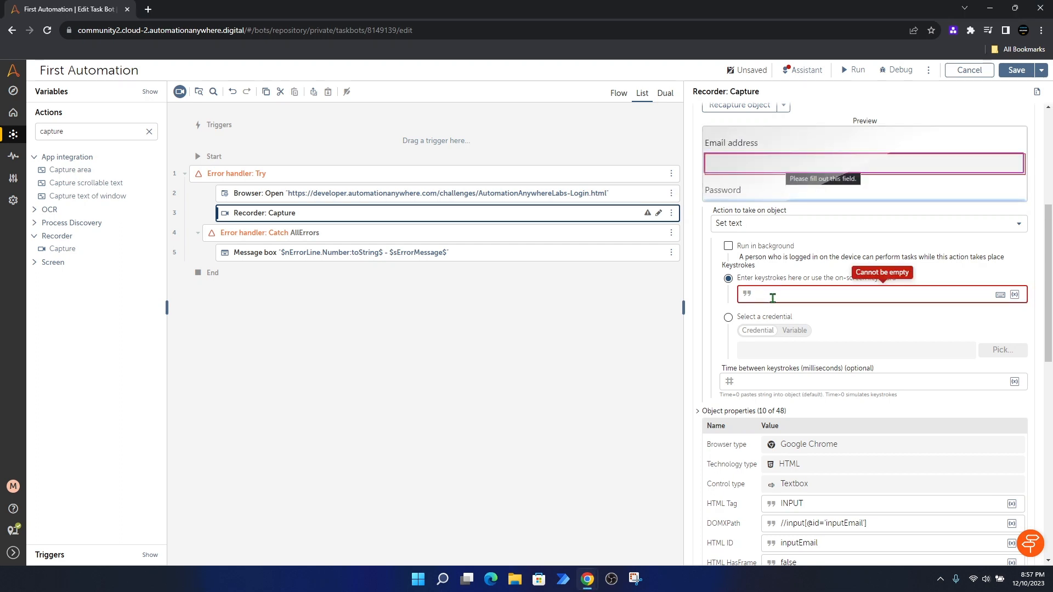
key("ctrl+v")
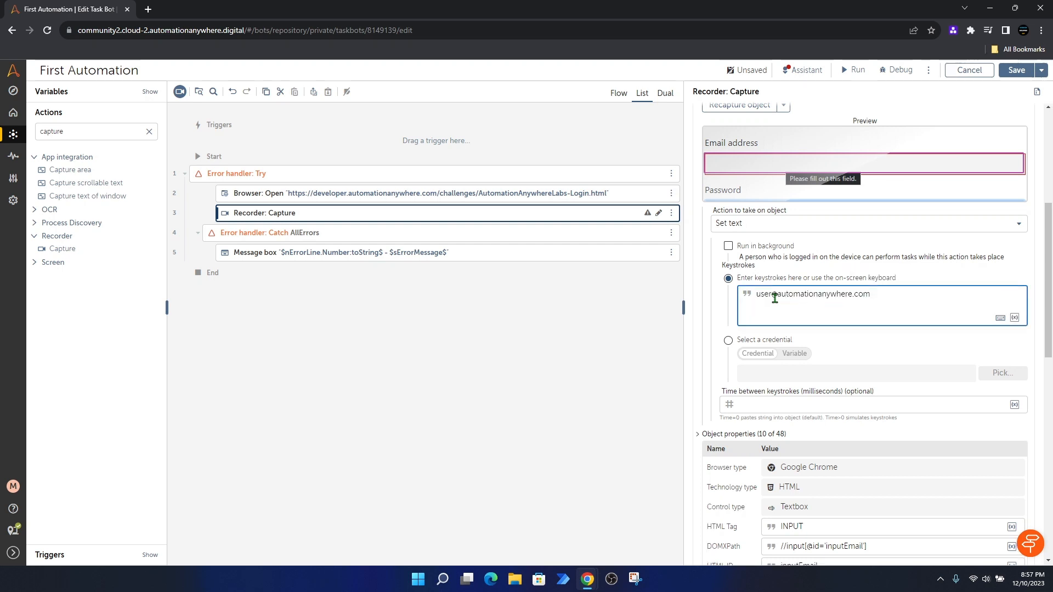
key("BackSpace")
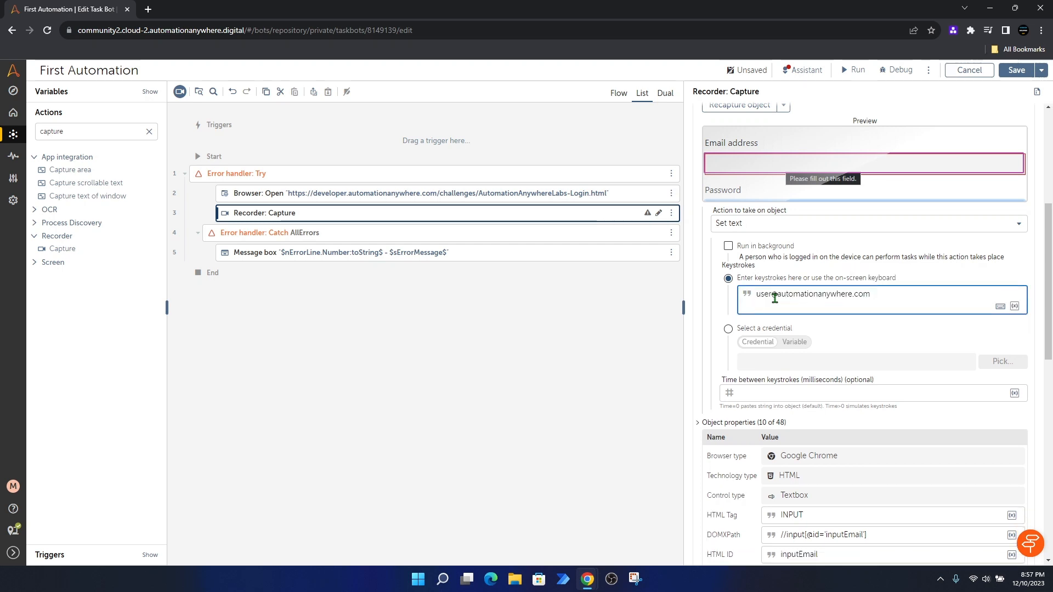
key("BackSpace")
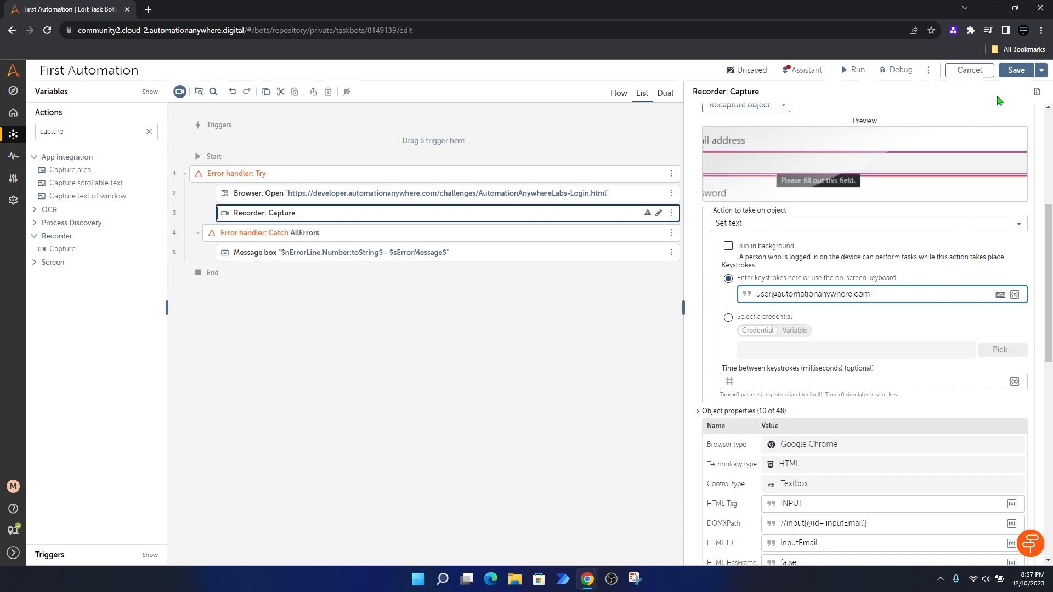
left_click(1015, 72)
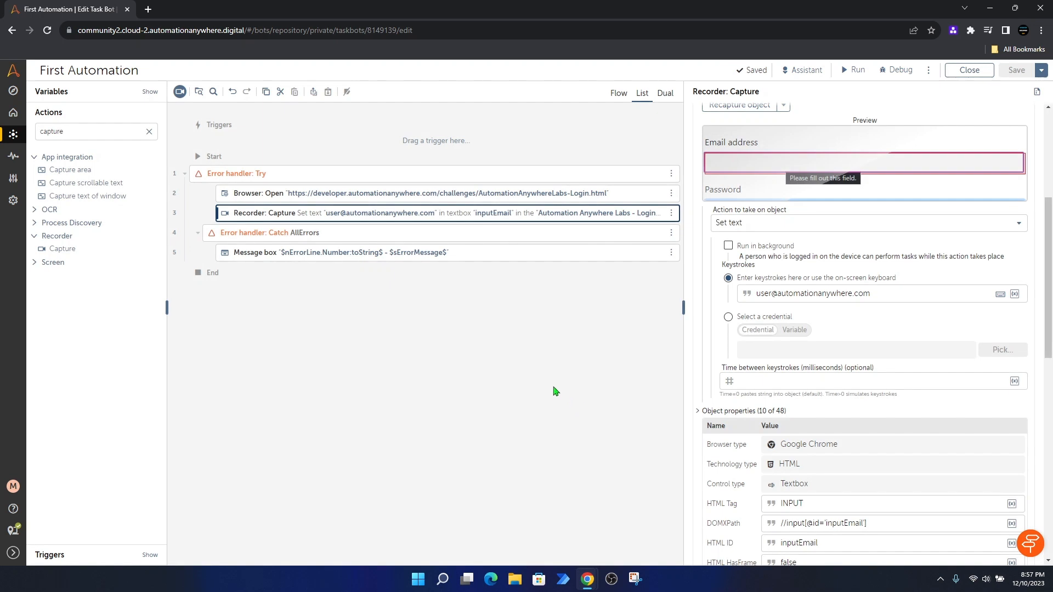
Step: Add a second Capture step on the Labs - Login tab and capture its Password field
scroll(798, 335, "up", 5)
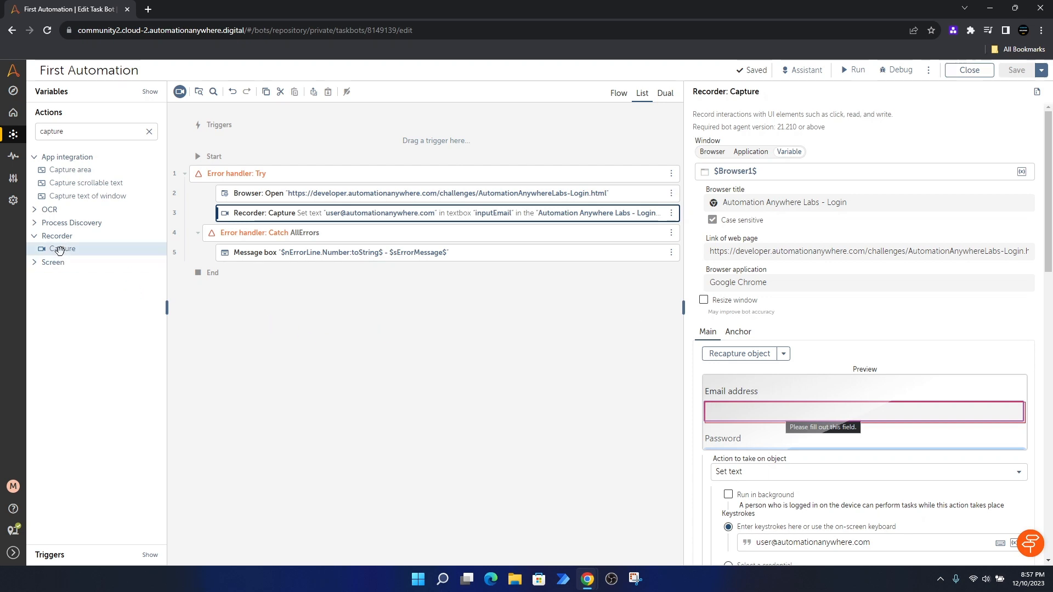
left_click_drag(58, 249, 329, 241)
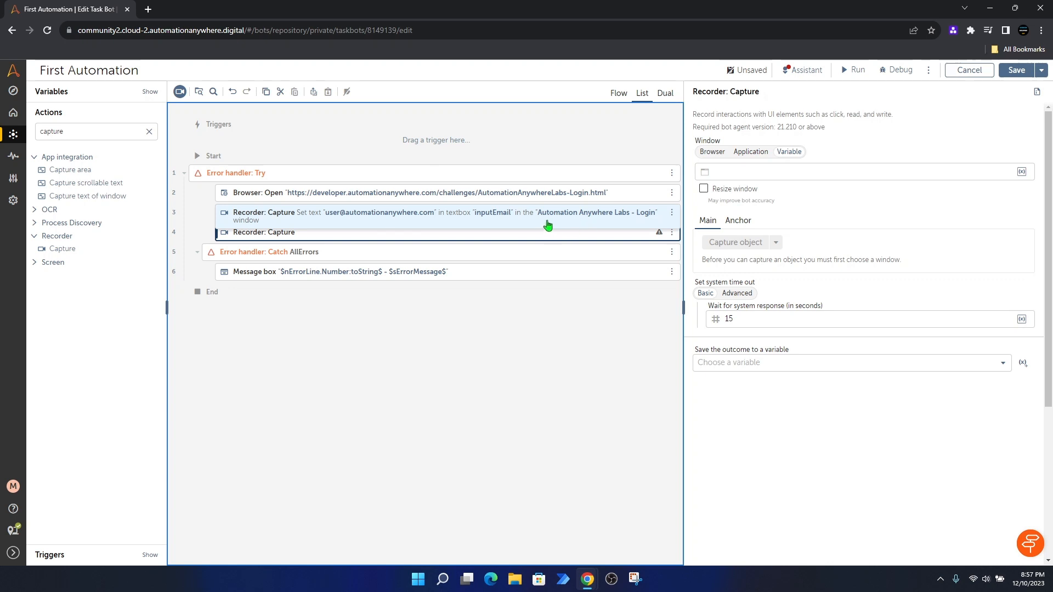
left_click(712, 153)
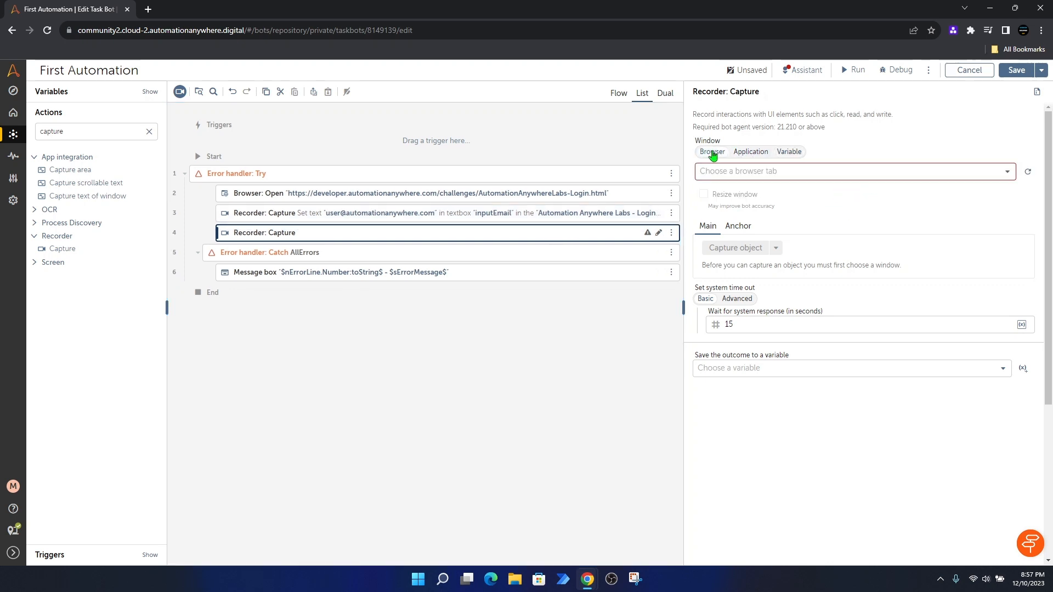
left_click(1006, 173)
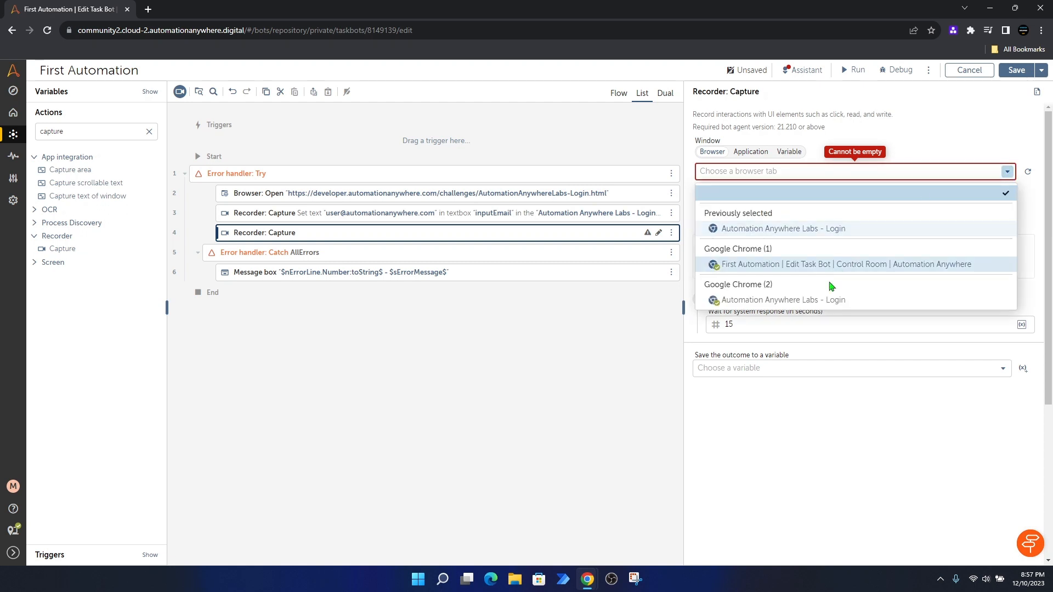
left_click(775, 302)
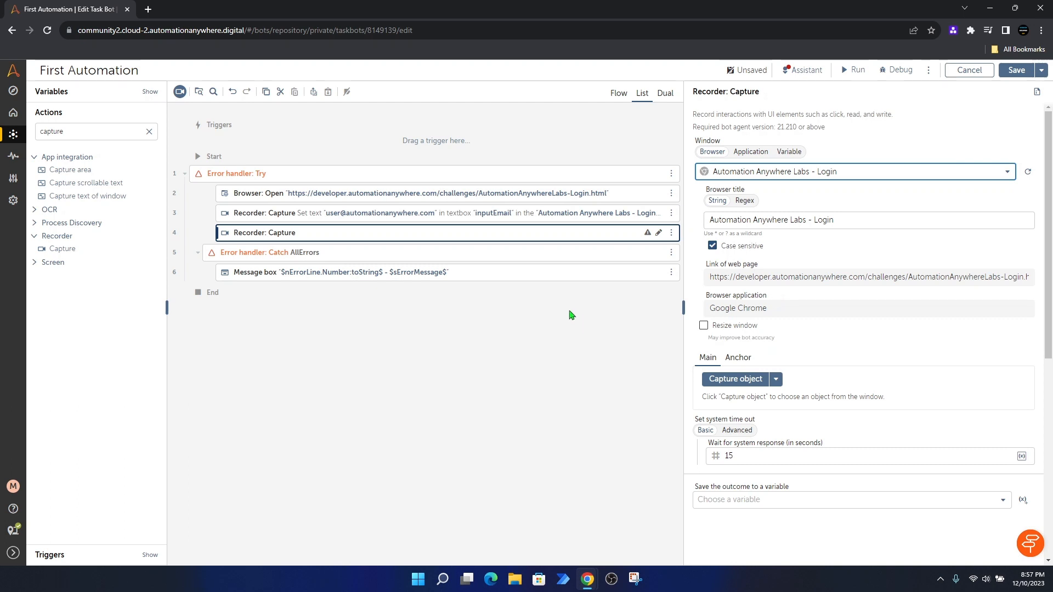
left_click(735, 380)
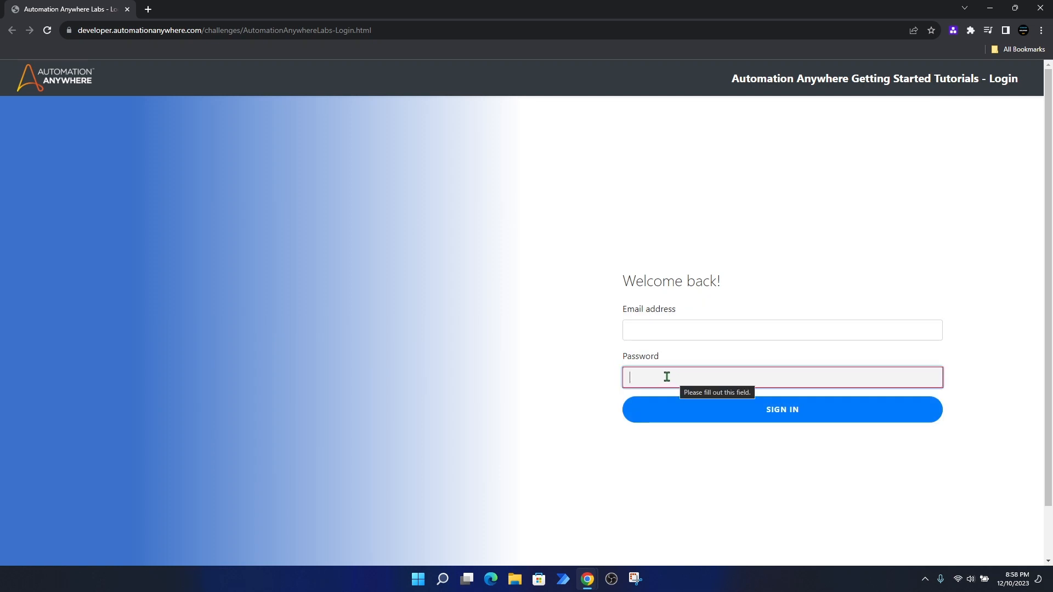
left_click(667, 377)
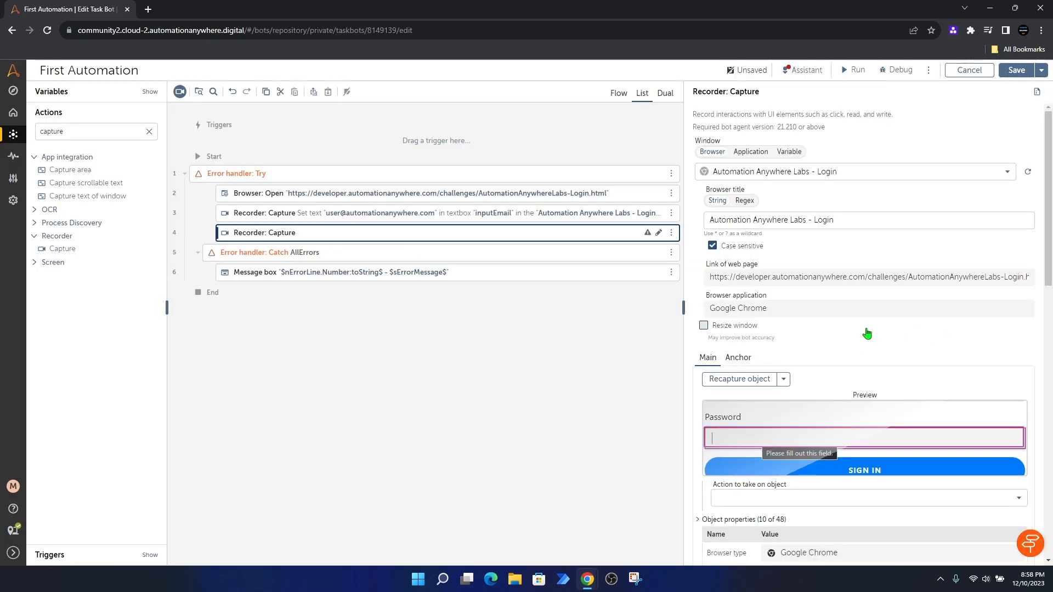
Step: Set the action on the inputPassword field to Set text
scroll(863, 332, "down", 3)
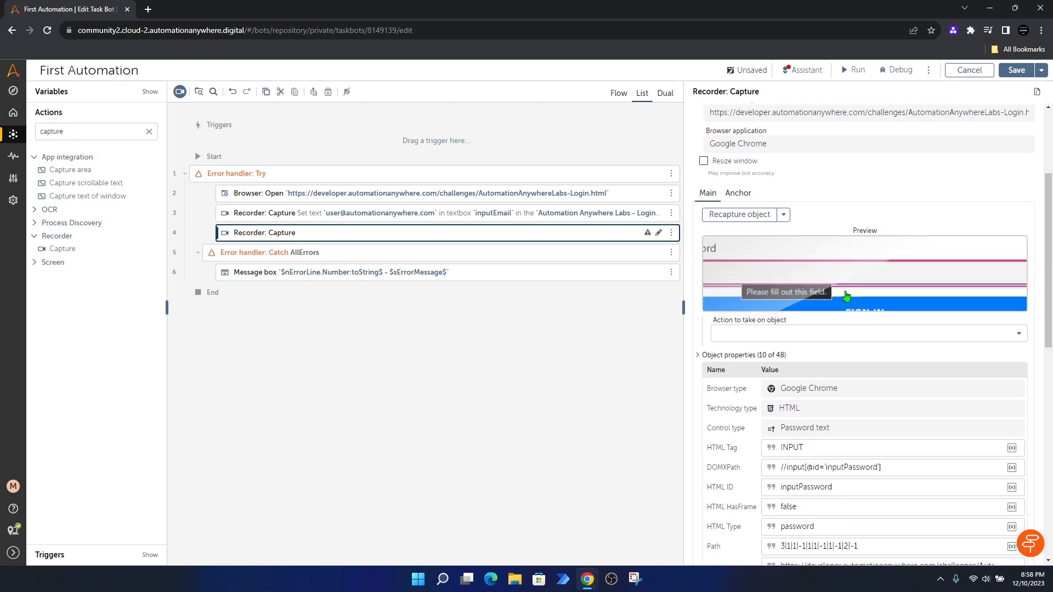
scroll(788, 342, "down", 2)
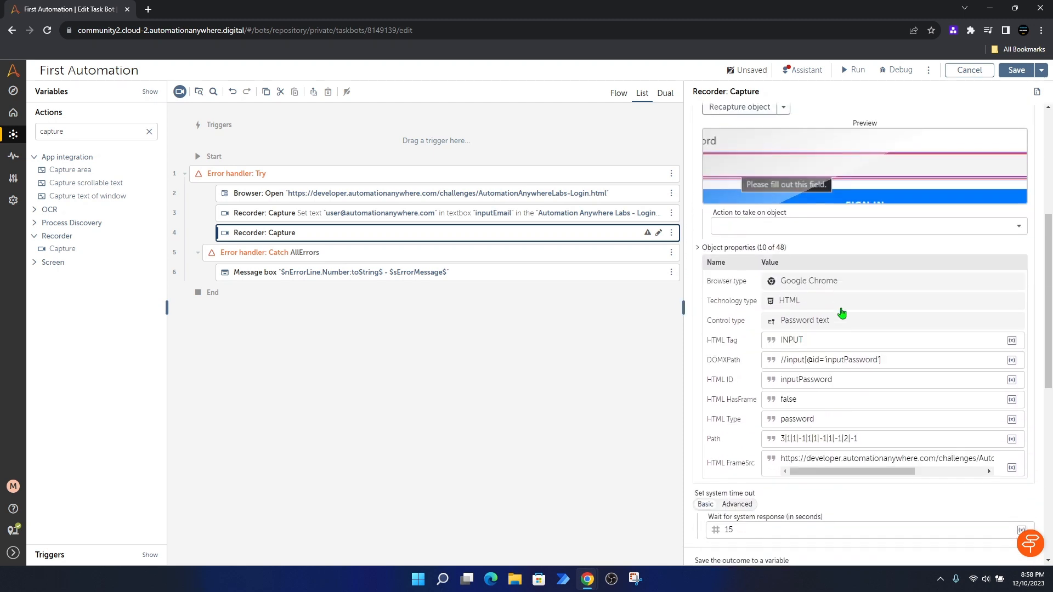
left_click(985, 228)
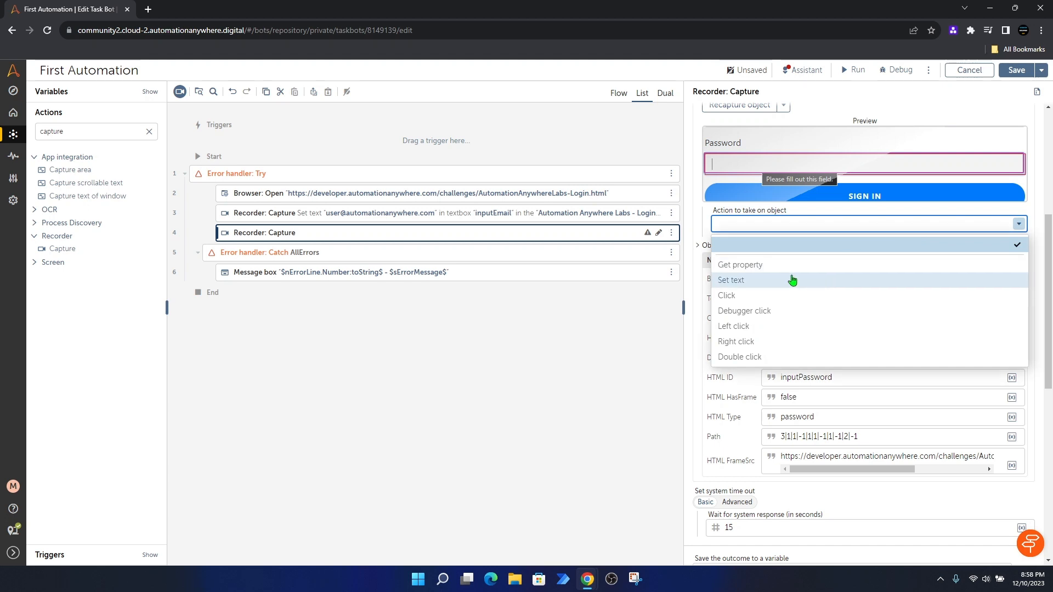
left_click(753, 284)
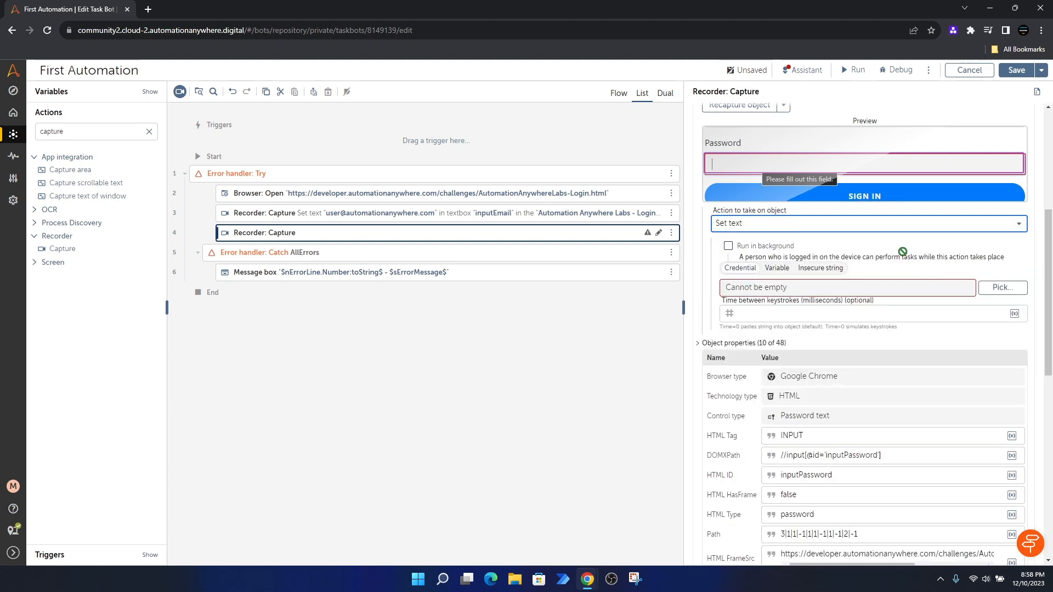
Step: Enter the account password as an Insecure string value and save the bot
scroll(838, 227, "down", 1)
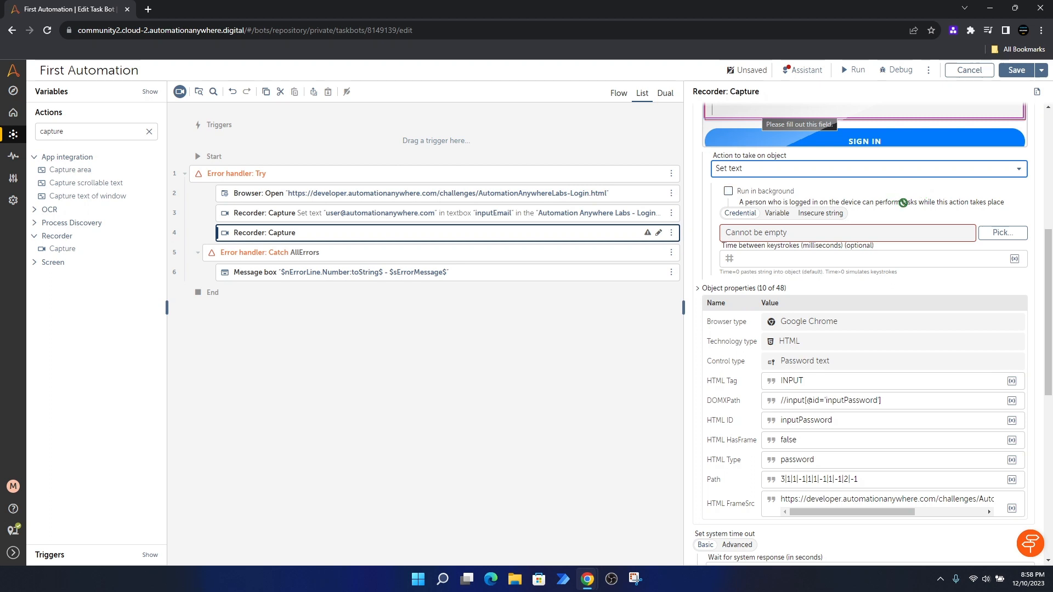
scroll(902, 202, "up", 1)
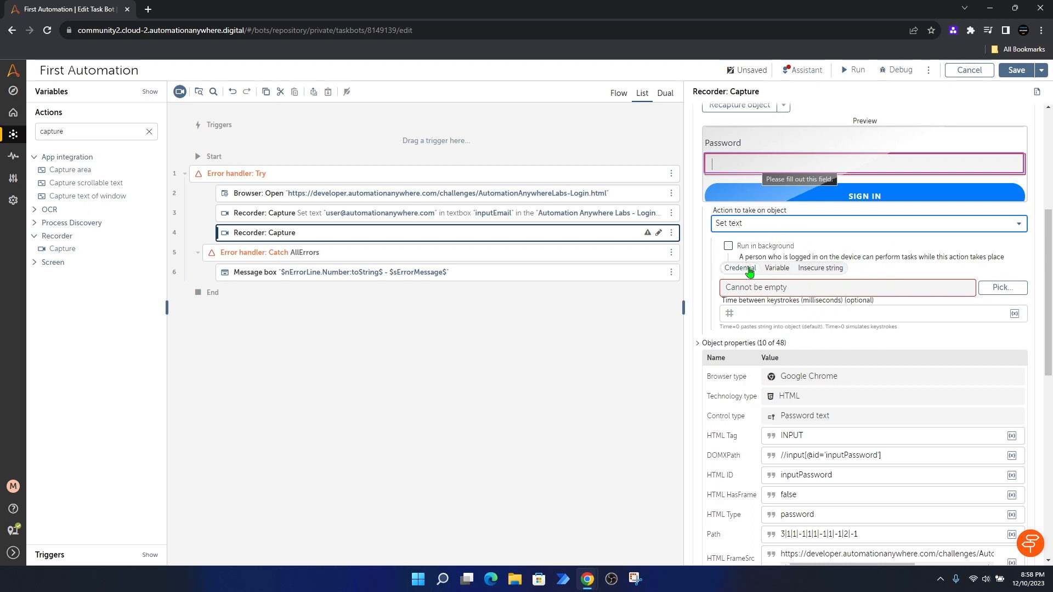
left_click(778, 270)
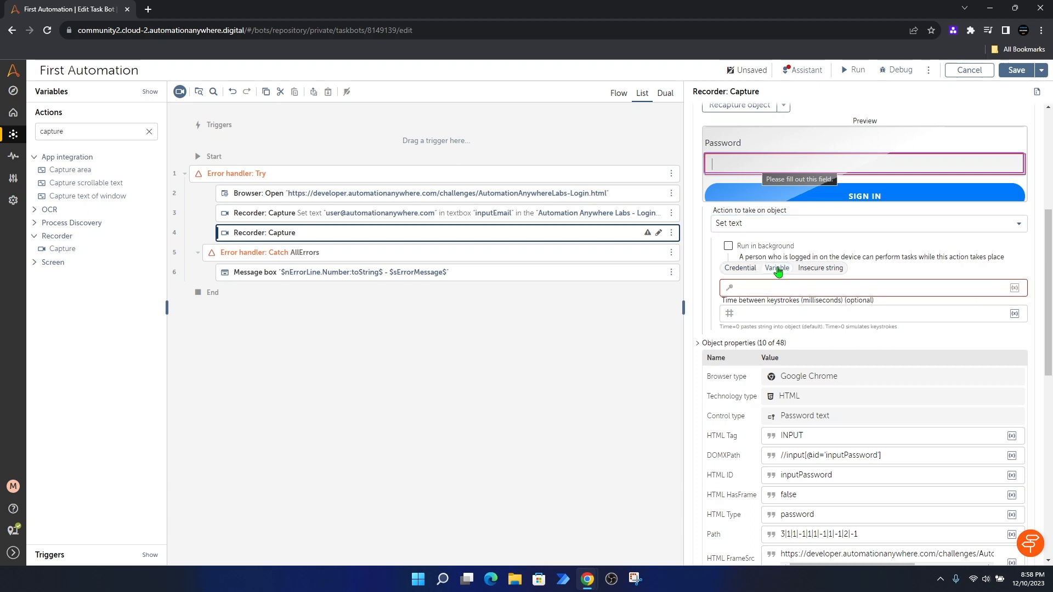
left_click(823, 269)
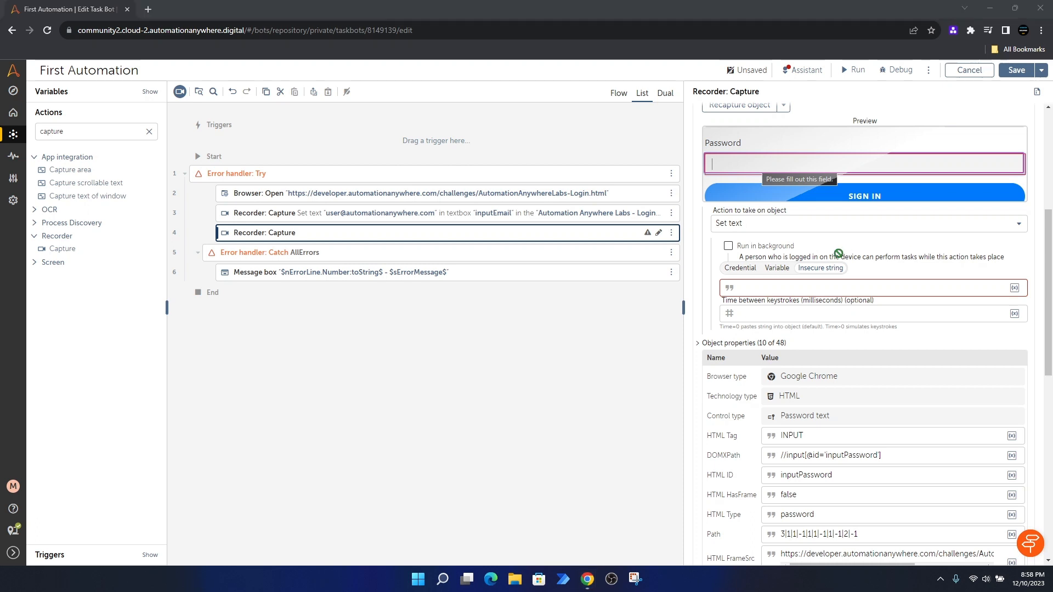
left_click(774, 290)
type("Automation123")
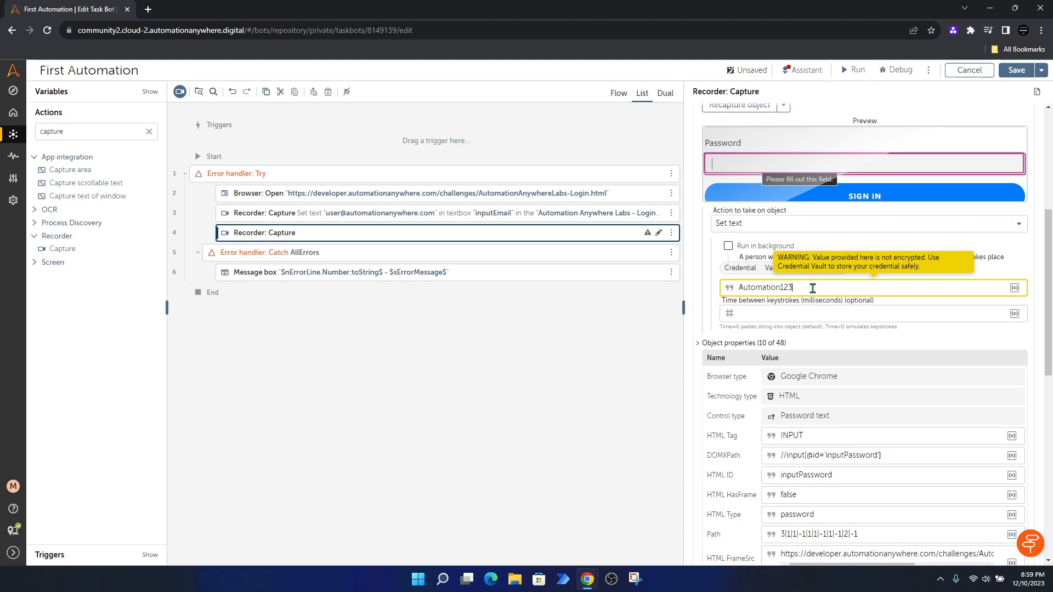
left_click(1015, 71)
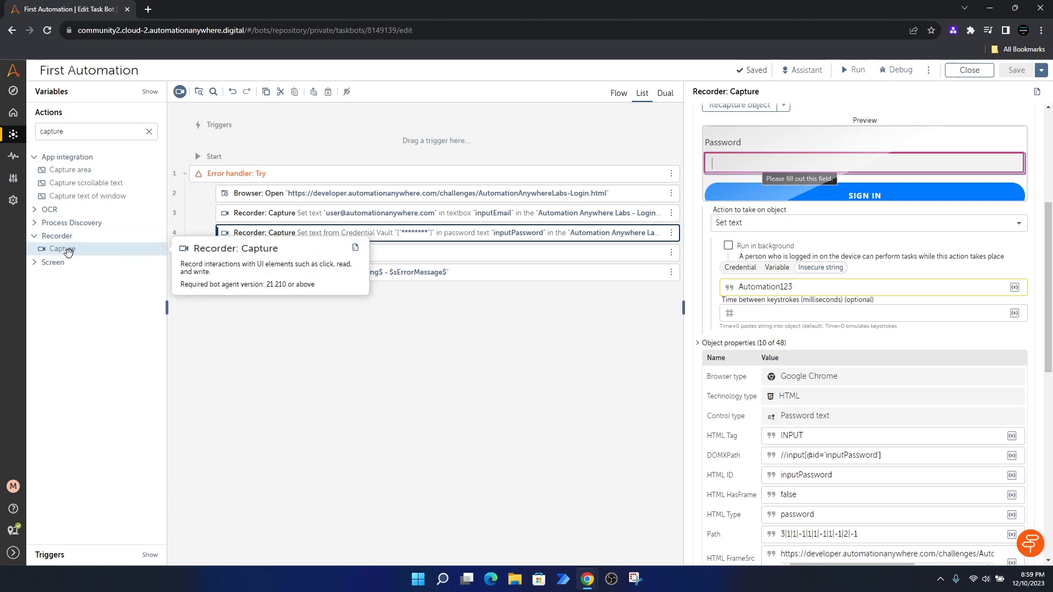
Step: Copy step 4 and paste it right after itself, creating a duplicate step 5
left_click_drag(68, 250, 371, 282)
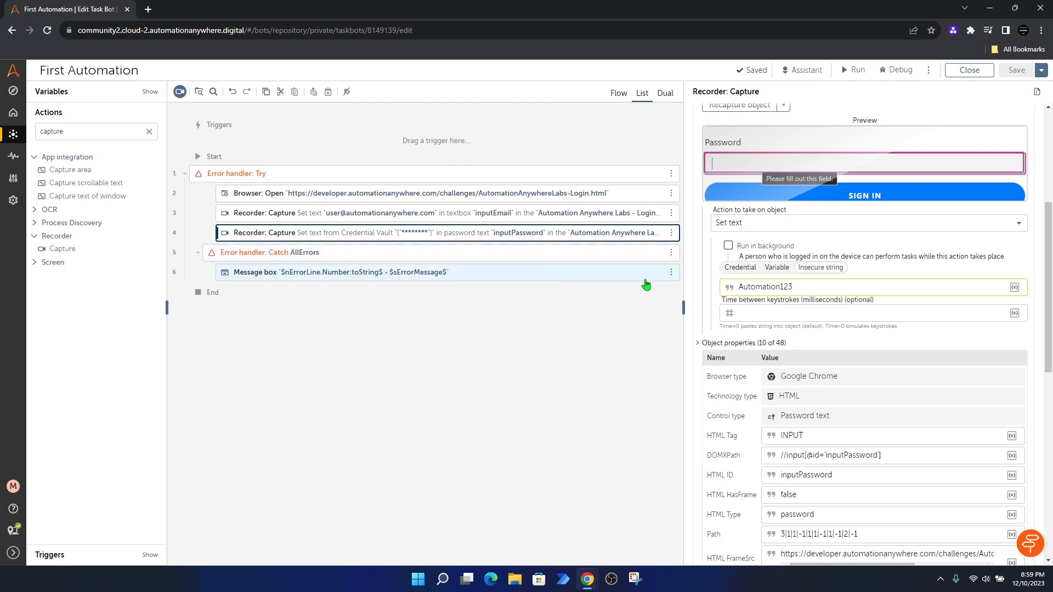
left_click(671, 235)
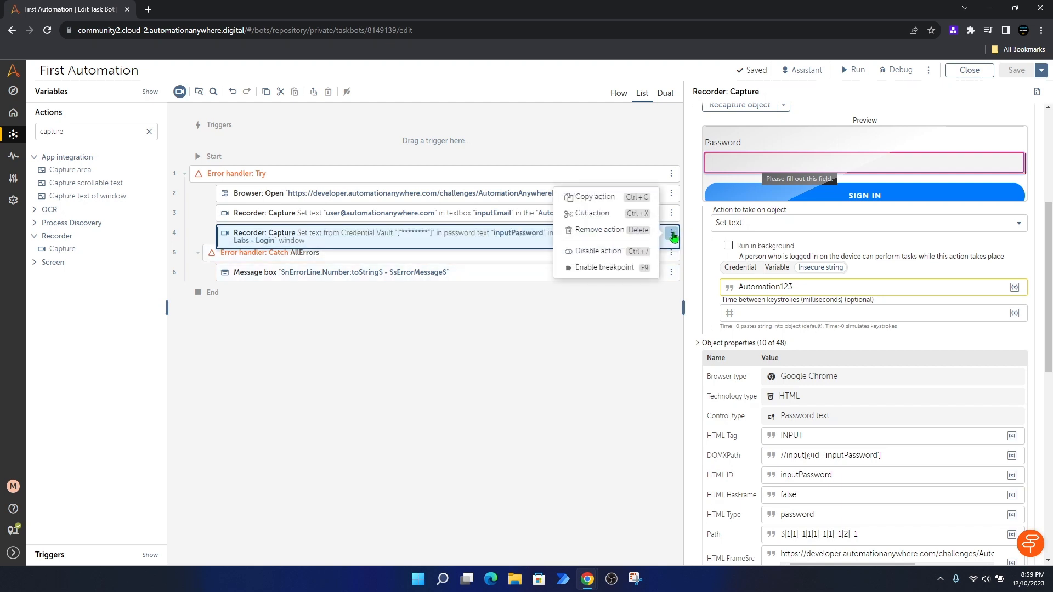
left_click(597, 202)
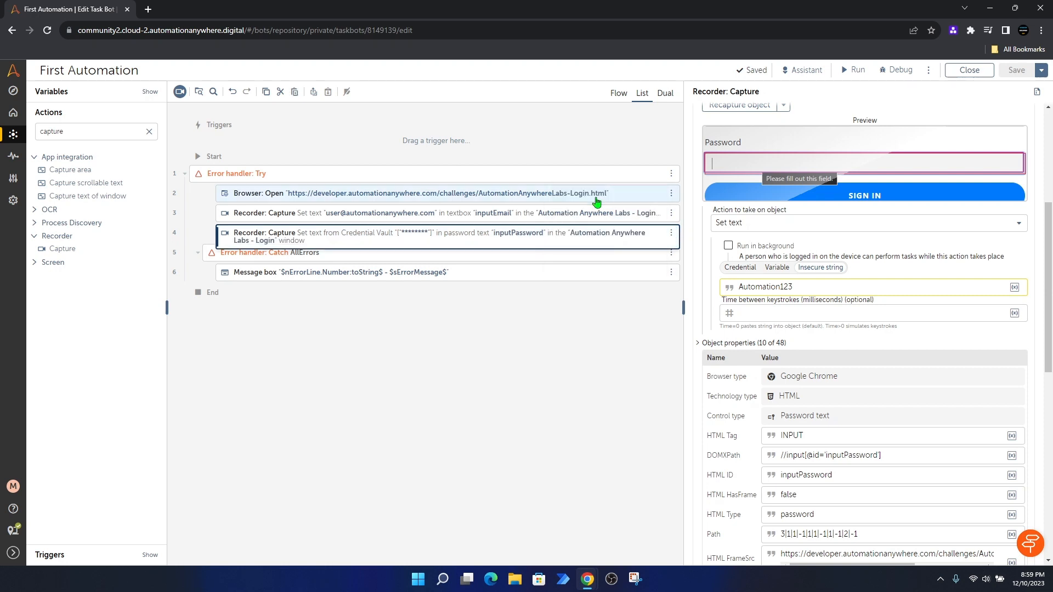
left_click(672, 236)
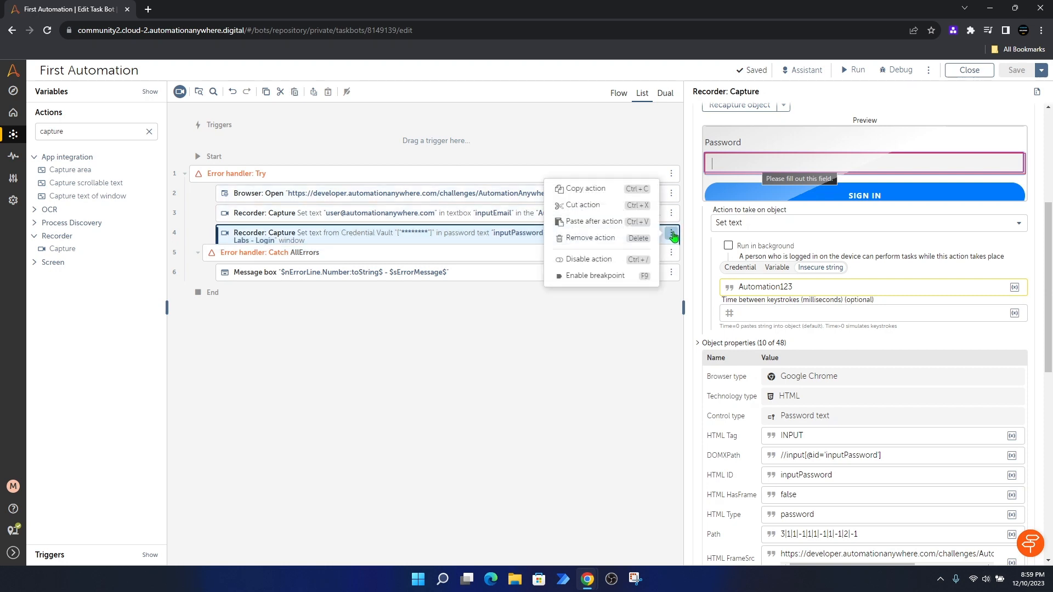
left_click(594, 222)
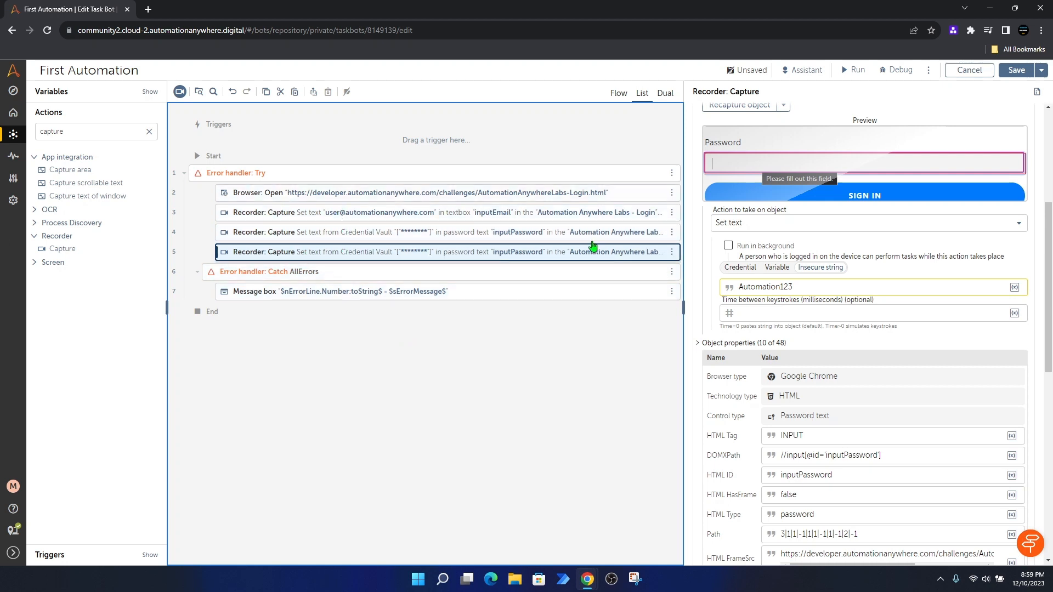
scroll(909, 300, "up", 3)
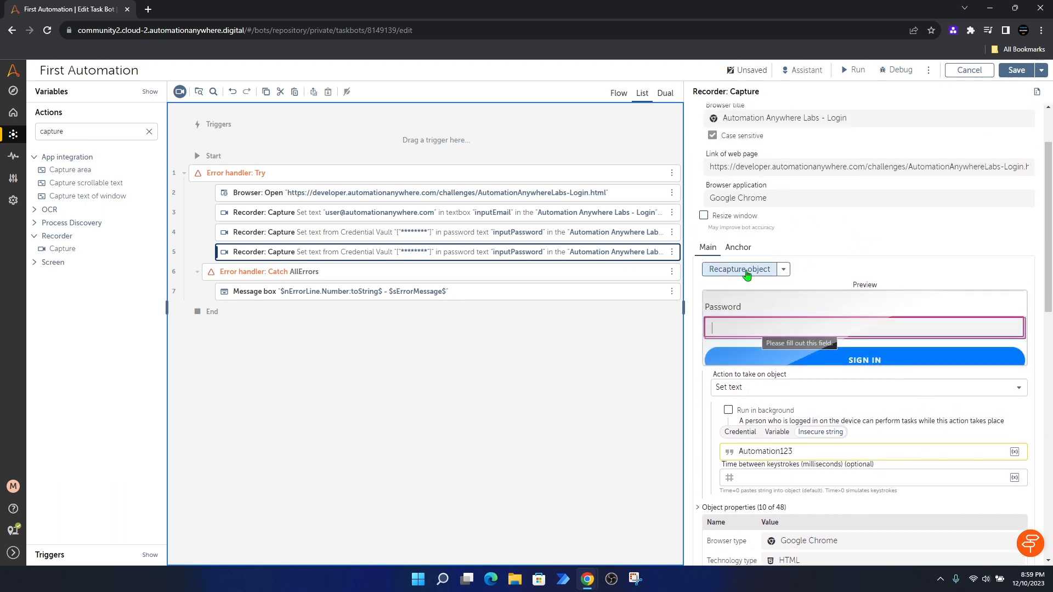
Step: Recapture step 5's target as the SIGN IN button, set its action to Click, and save
left_click(746, 274)
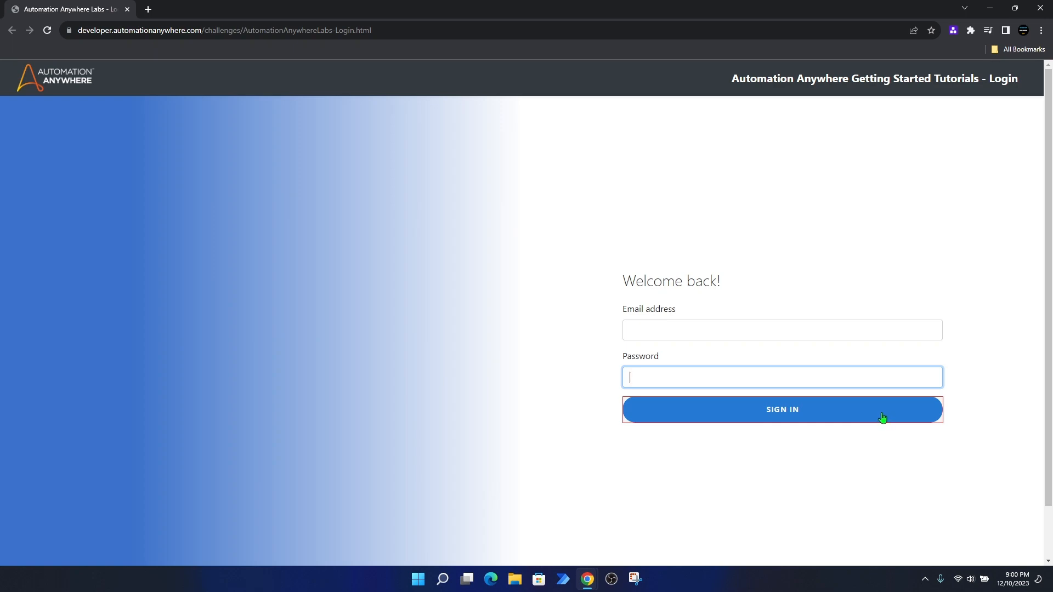
left_click(883, 418)
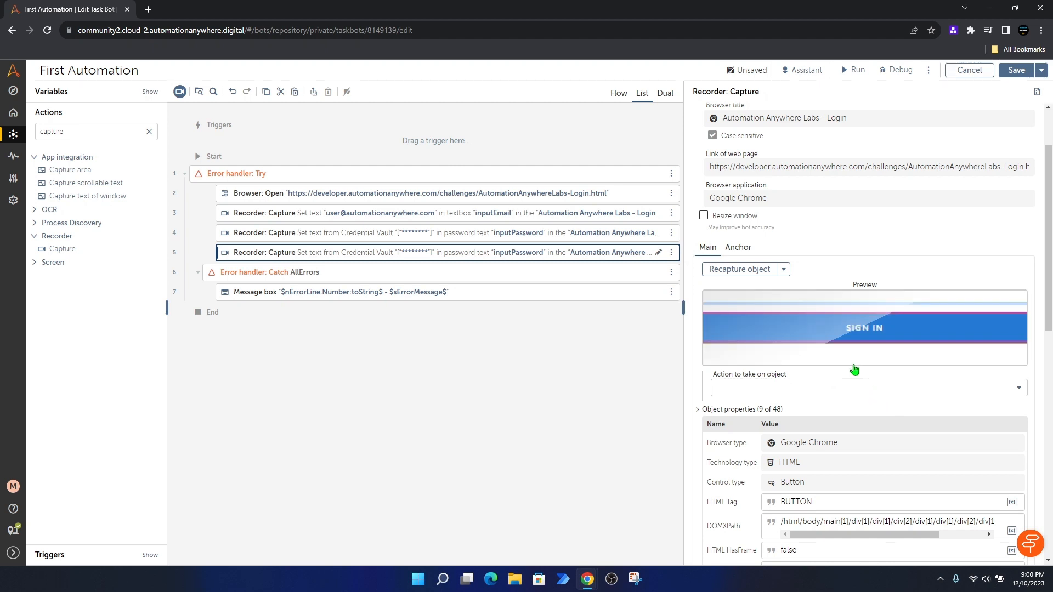
scroll(853, 366, "down", 1)
scroll(851, 328, "down", 1)
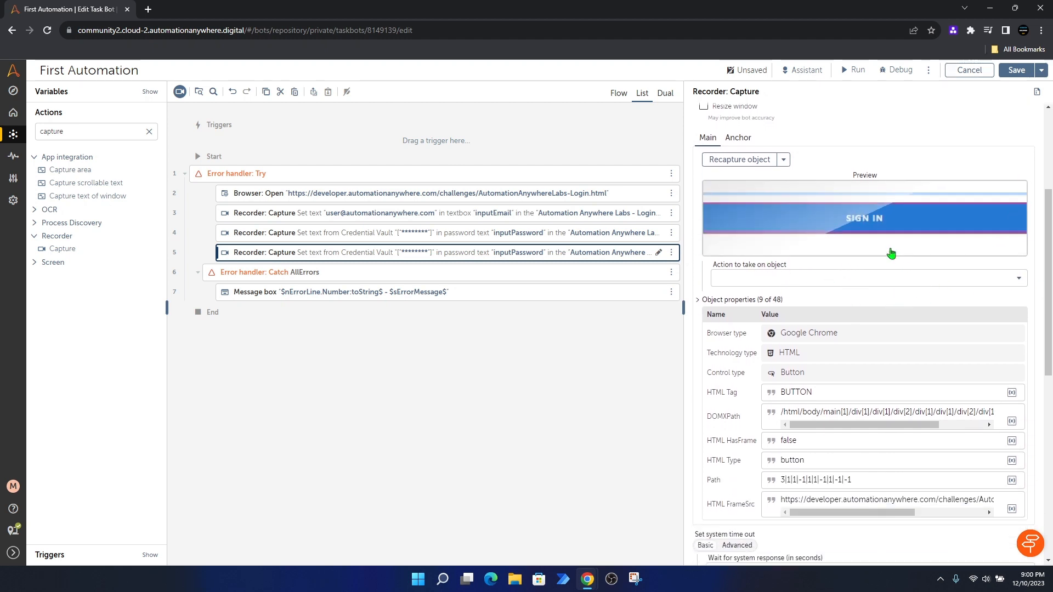
left_click(942, 280)
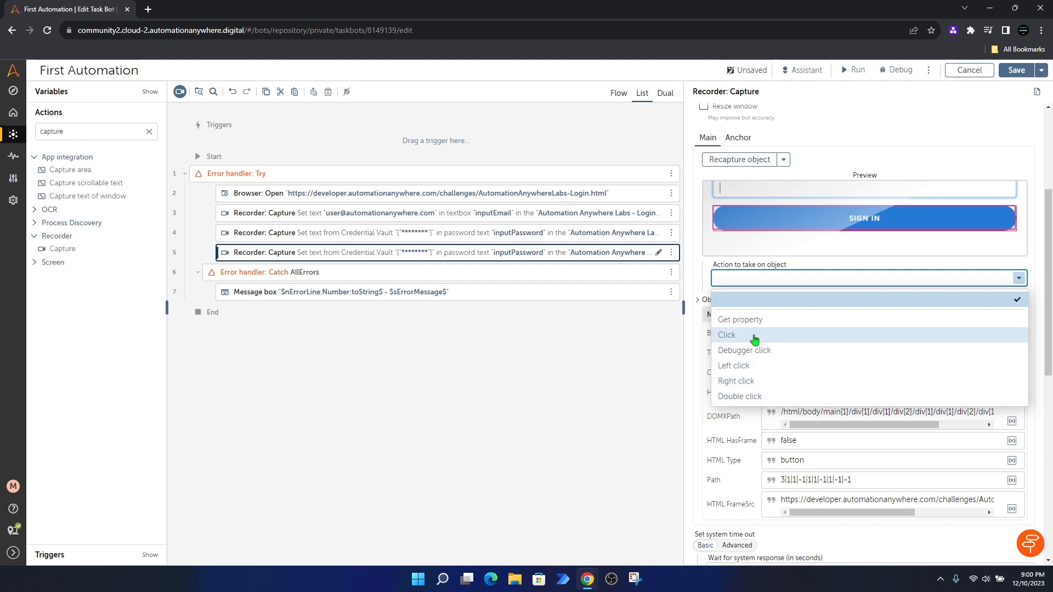
left_click(755, 336)
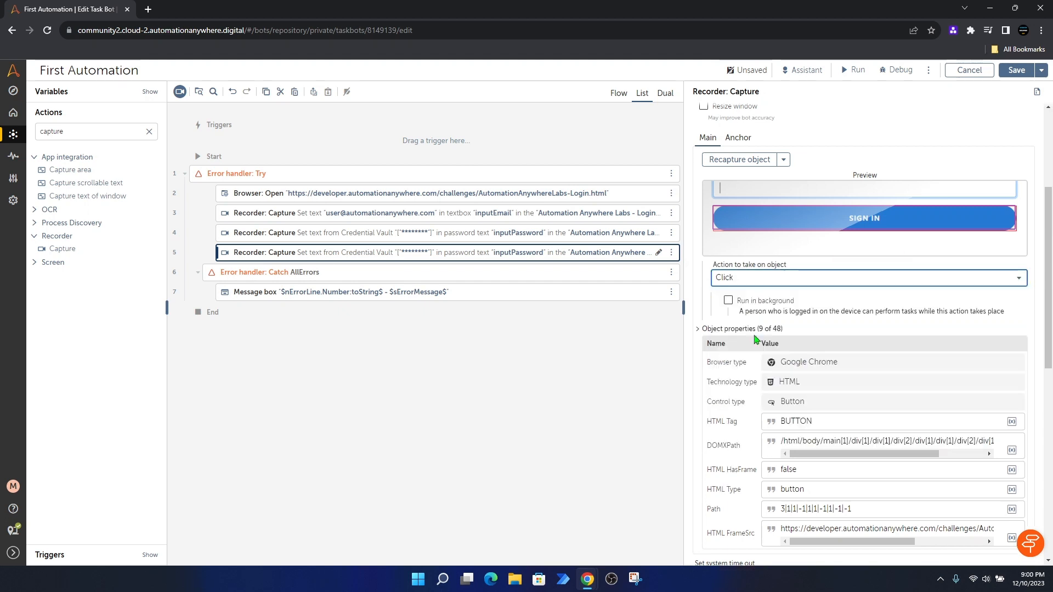
left_click(1017, 69)
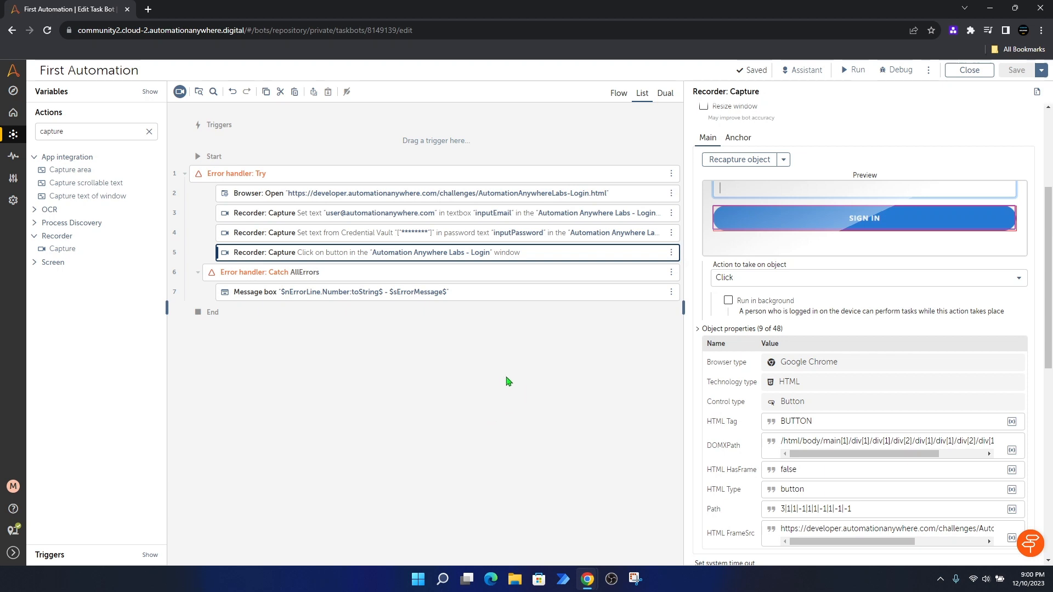
Step: Clear the Actions search, close the leftover login Chrome window, and run First Automation
left_click(149, 131)
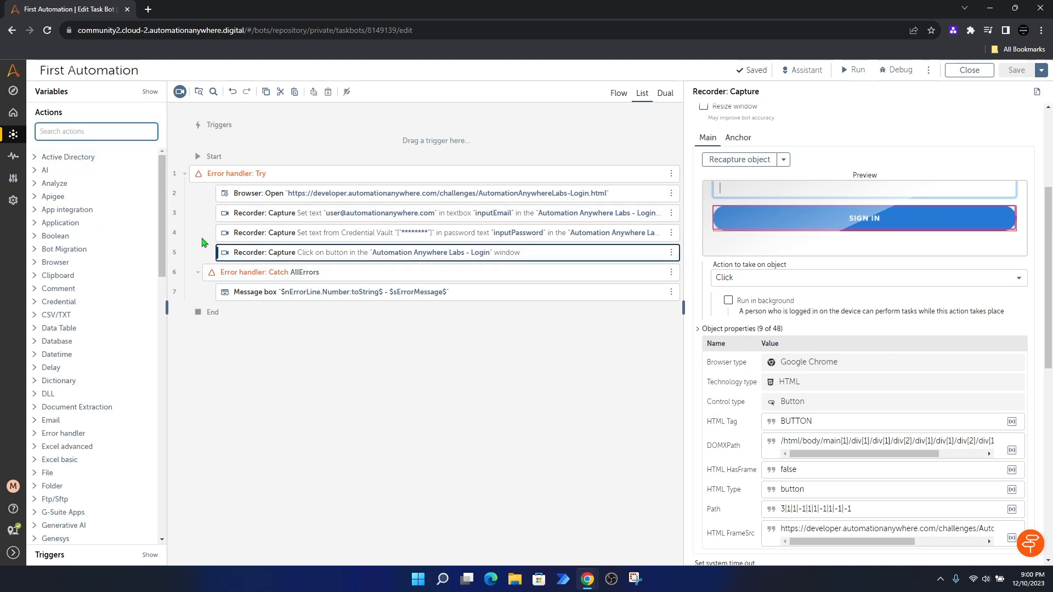
mouse_move(595, 573)
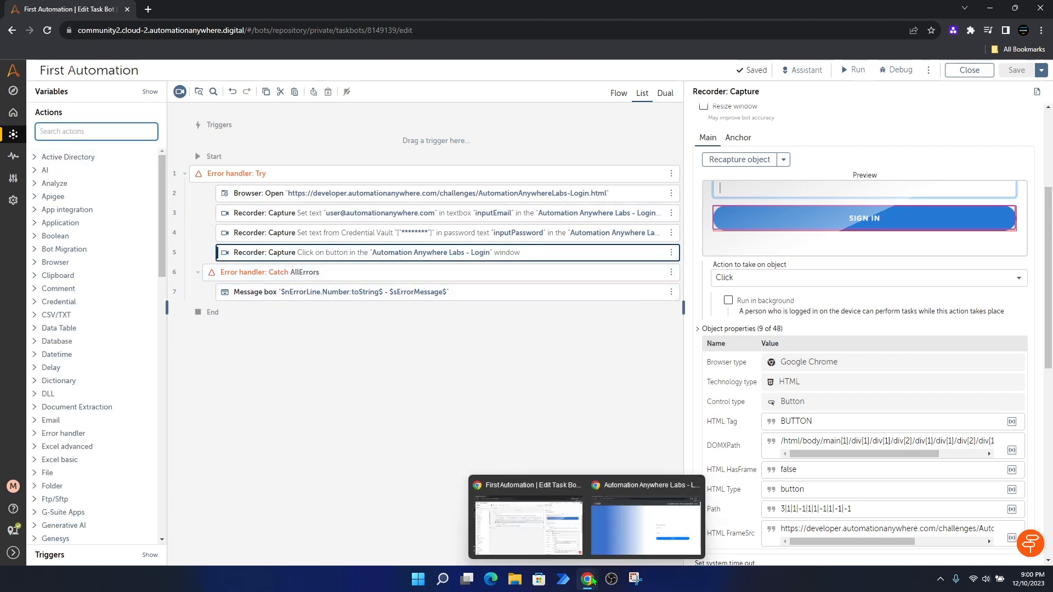
left_click(604, 535)
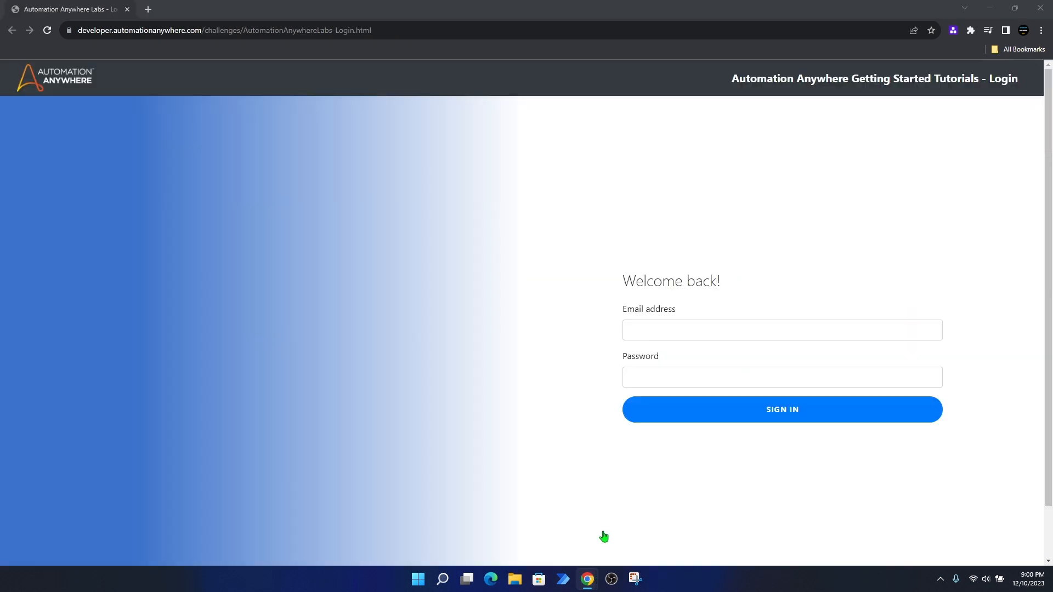
left_click(1041, 8)
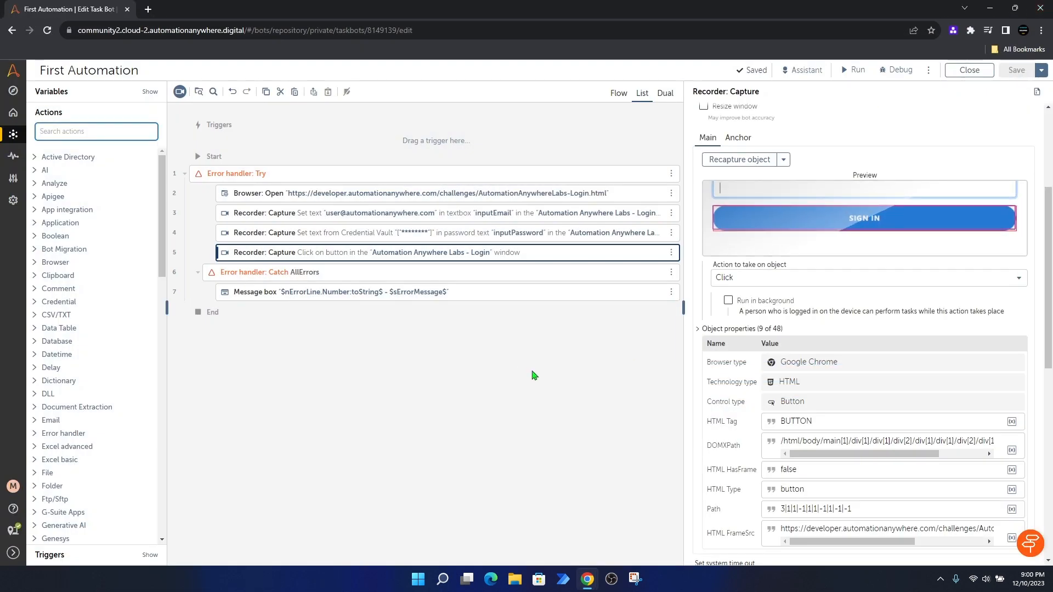
left_click(854, 69)
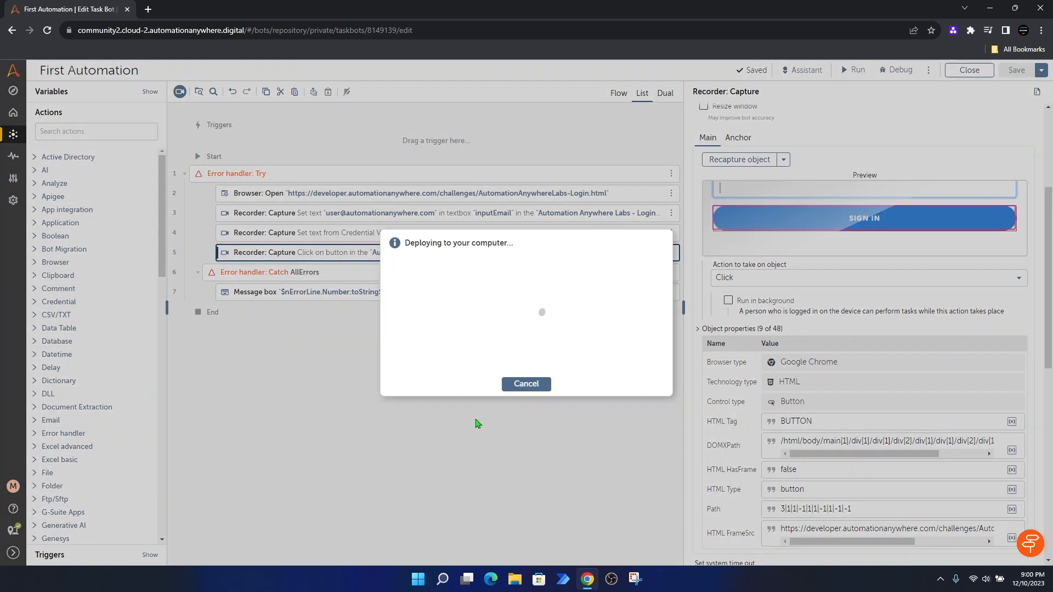
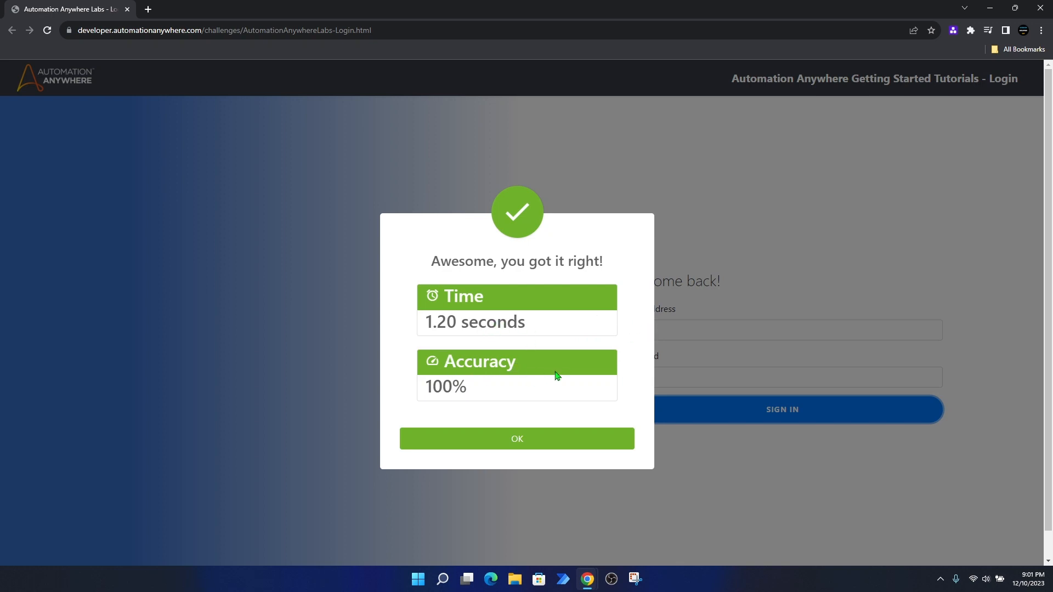
Step: Dismiss the login challenge's 100% success result and go back to the First Automation bot editor
left_click(531, 440)
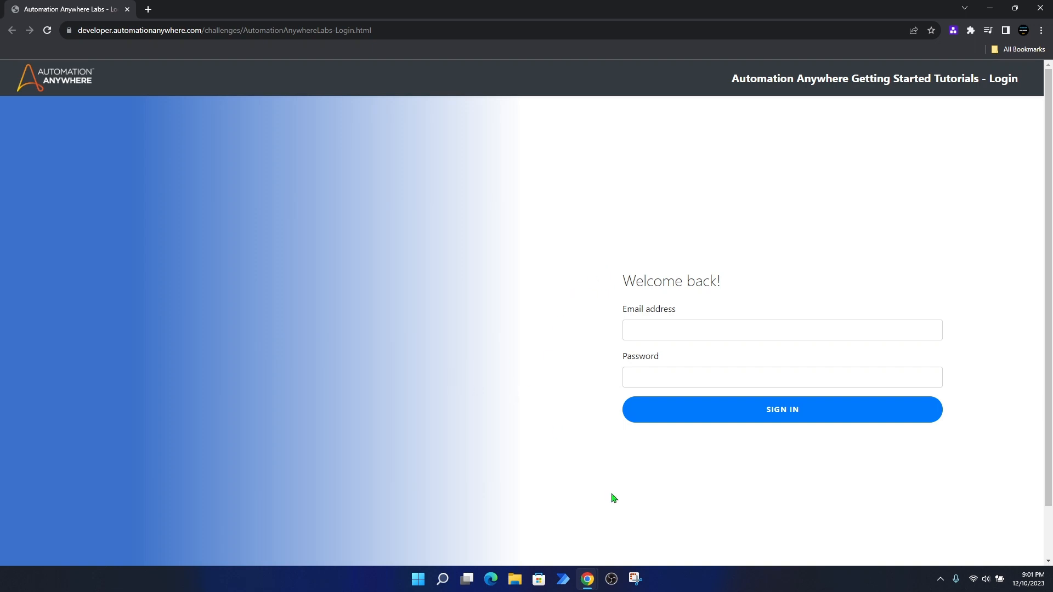
mouse_move(587, 579)
left_click(561, 532)
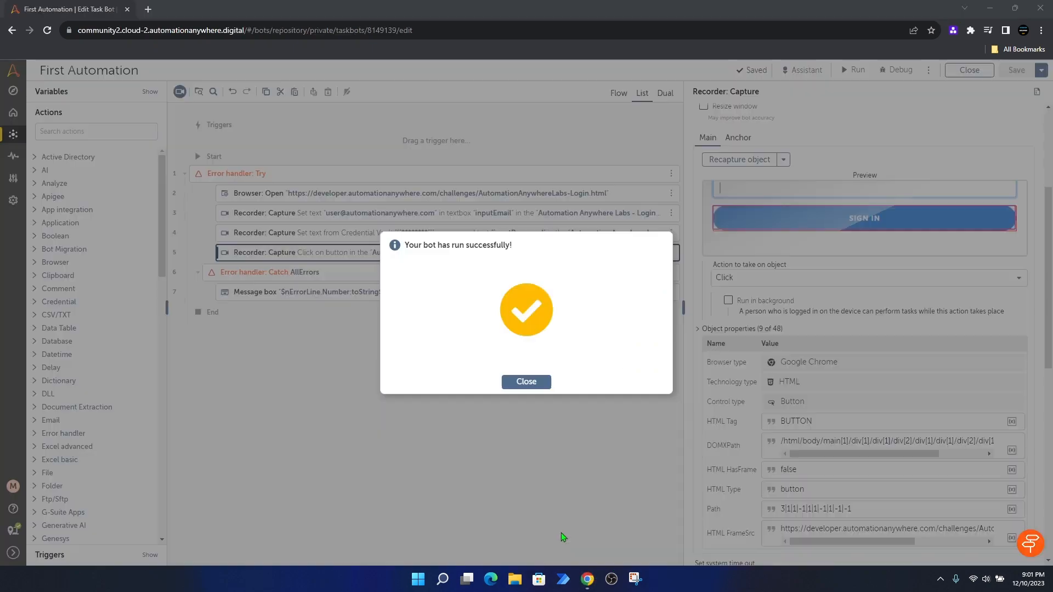
Step: Insert a Comment action right after the sign-in step inside the Try block
left_click(527, 382)
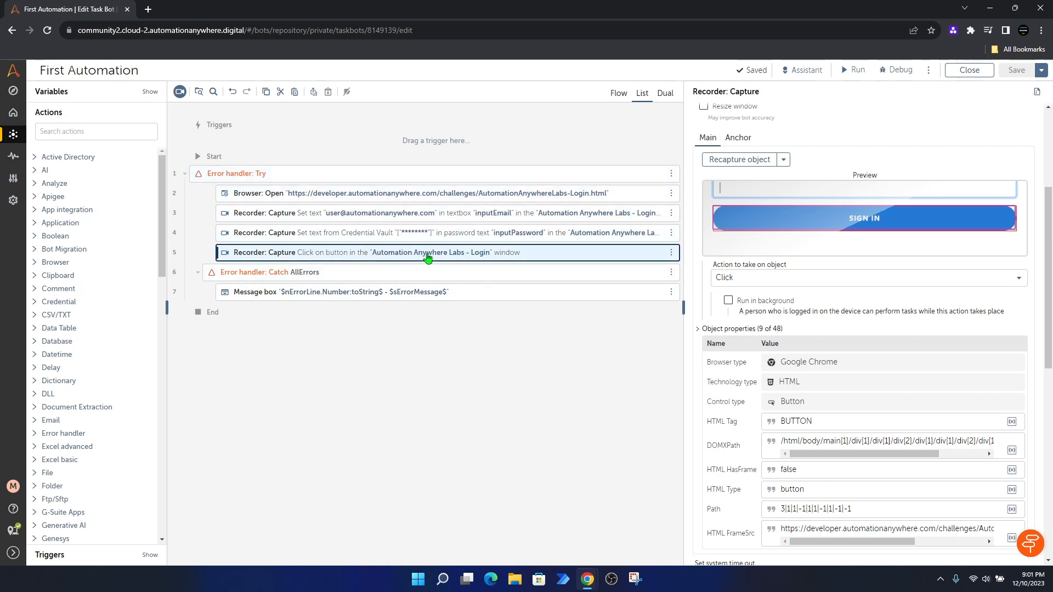
left_click(96, 133)
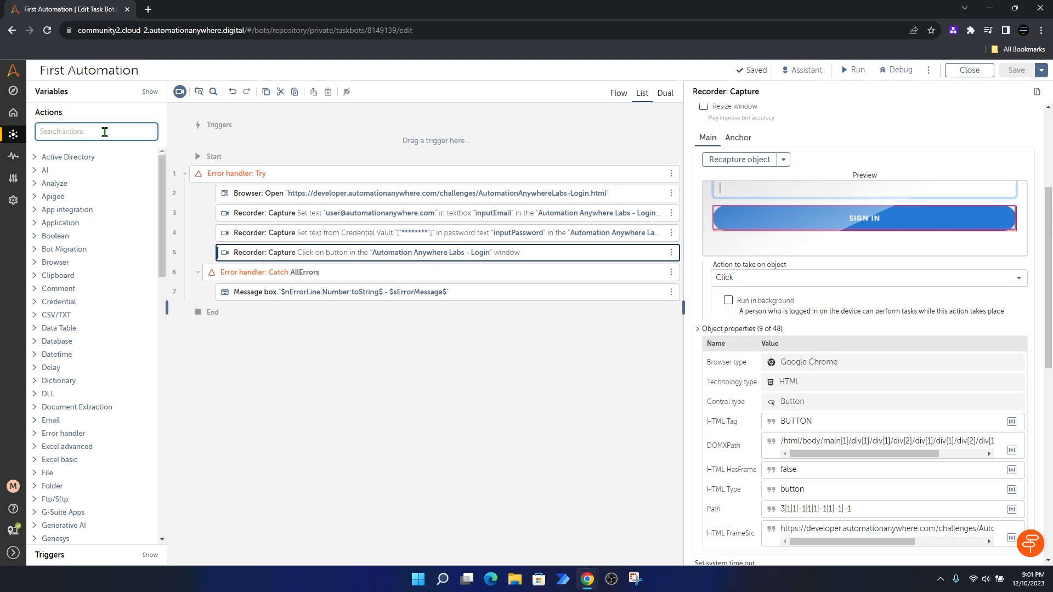
type("comm")
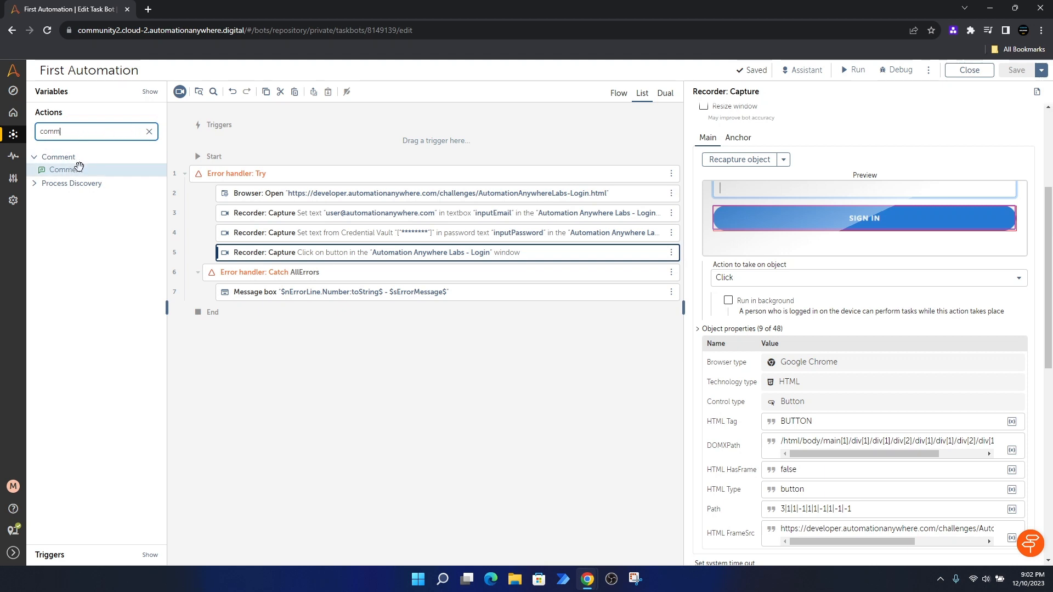
mouse_move(77, 171)
left_click_drag(77, 171, 279, 263)
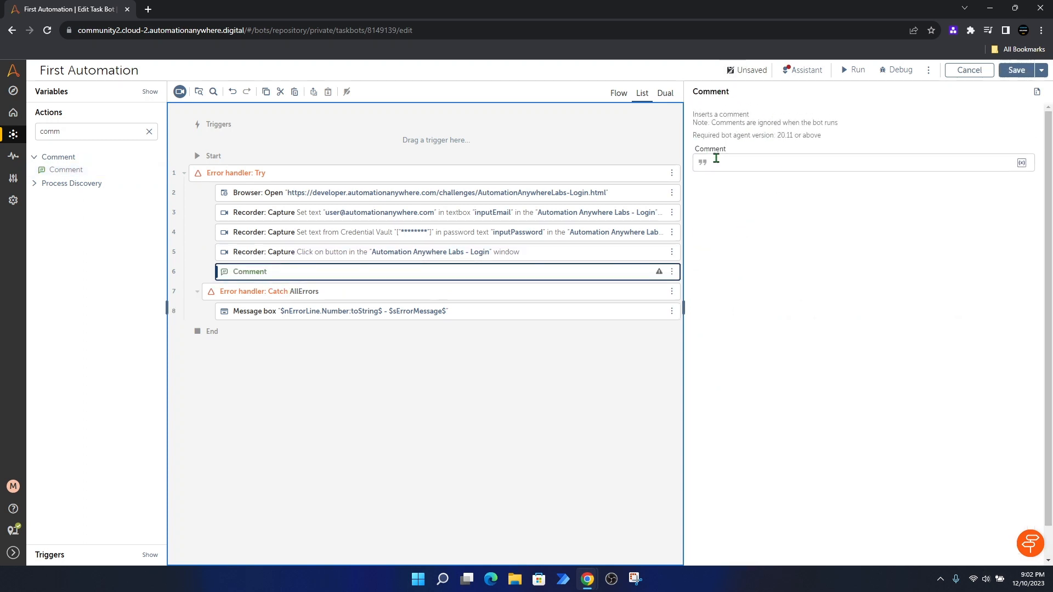
Step: Set the comment text to '// Universal Recorder' and save the bot
left_click(734, 161)
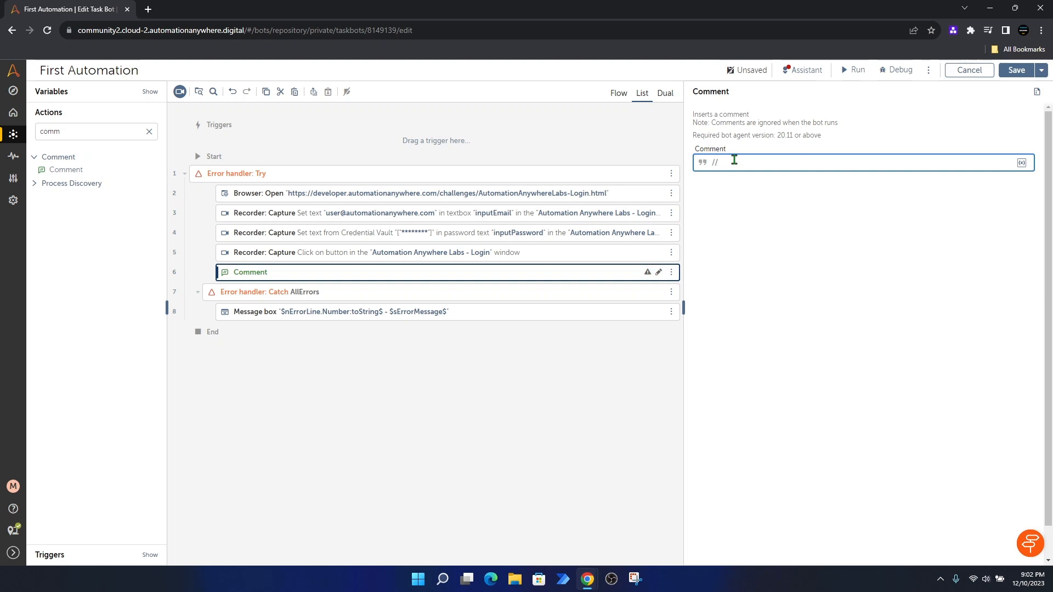
type("Universal Recorder")
left_click(1016, 70)
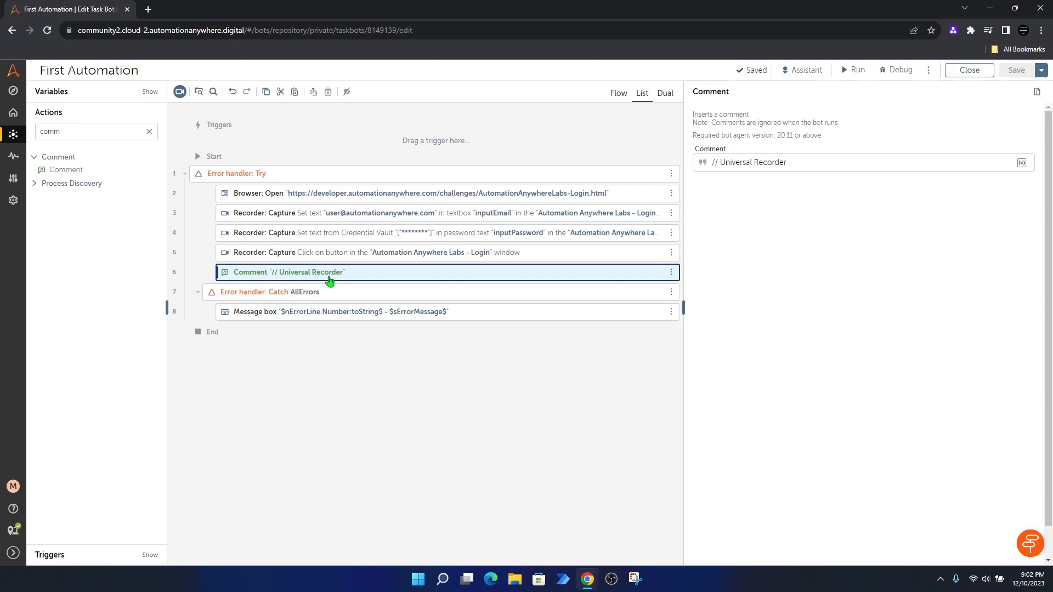
double_click(80, 134)
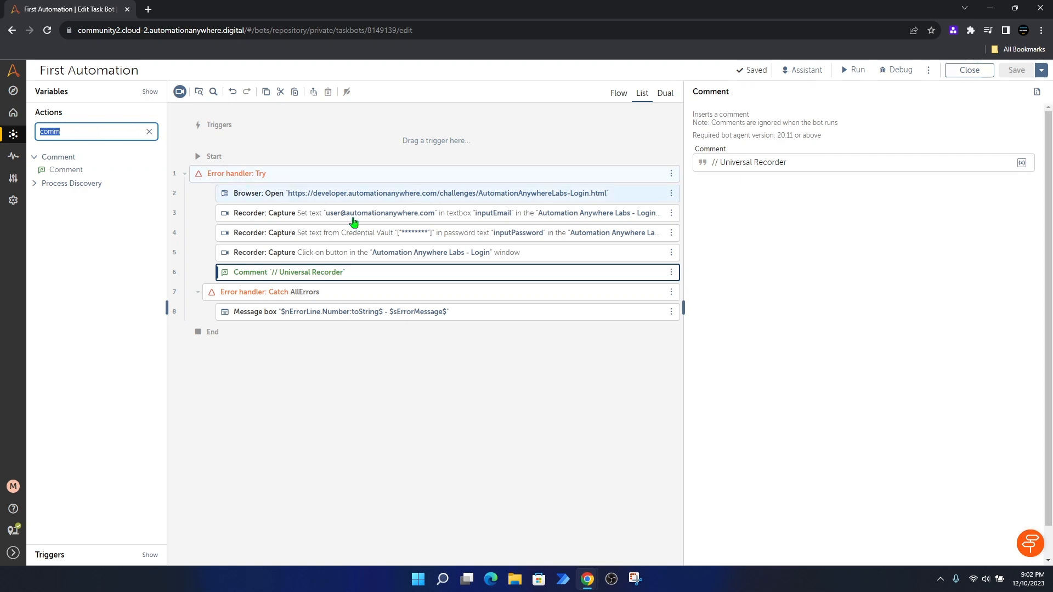
left_click(340, 275)
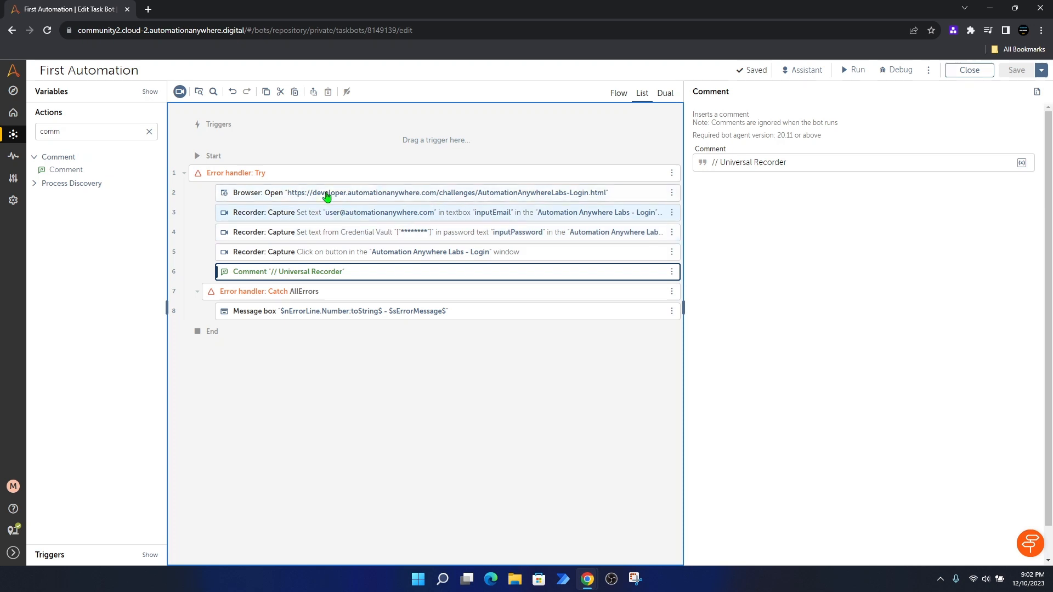
Step: Start the Universal Recorder on the 'Automation Anywhere Labs - Login - Google Chrome' window
left_click(181, 93)
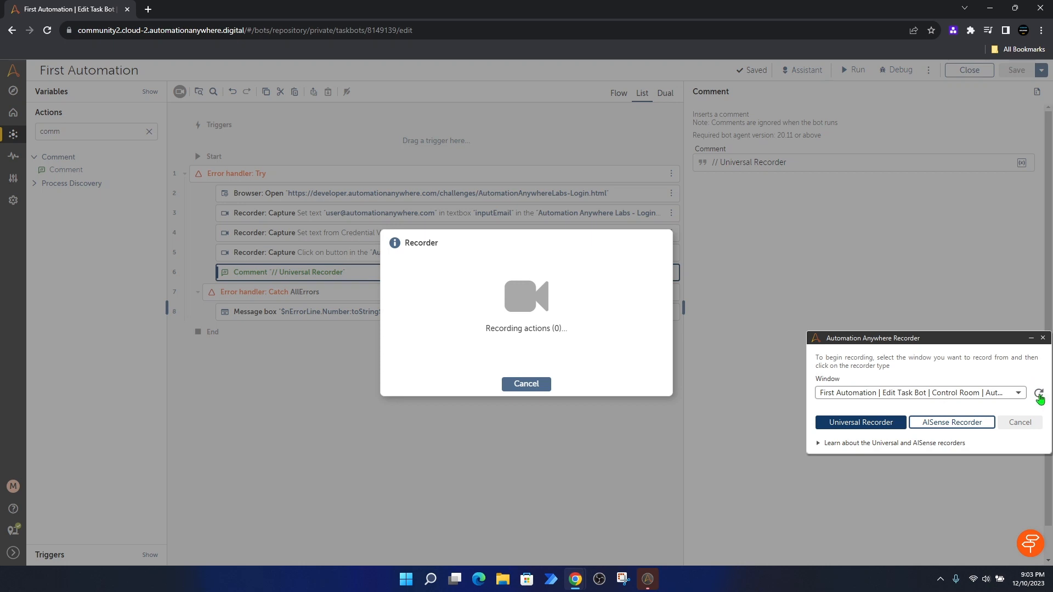
left_click(1038, 394)
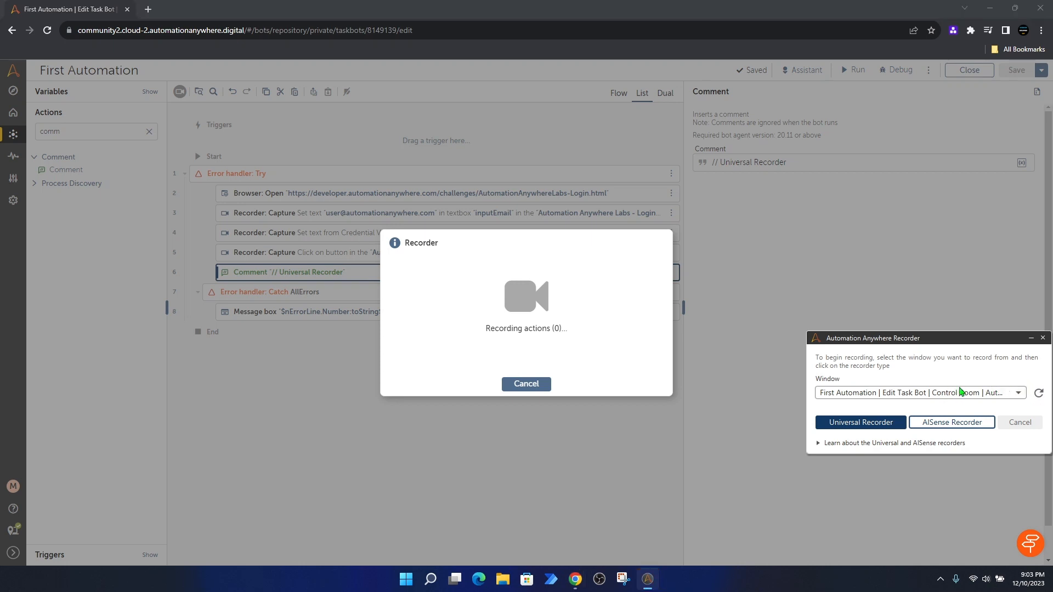
left_click(1018, 395)
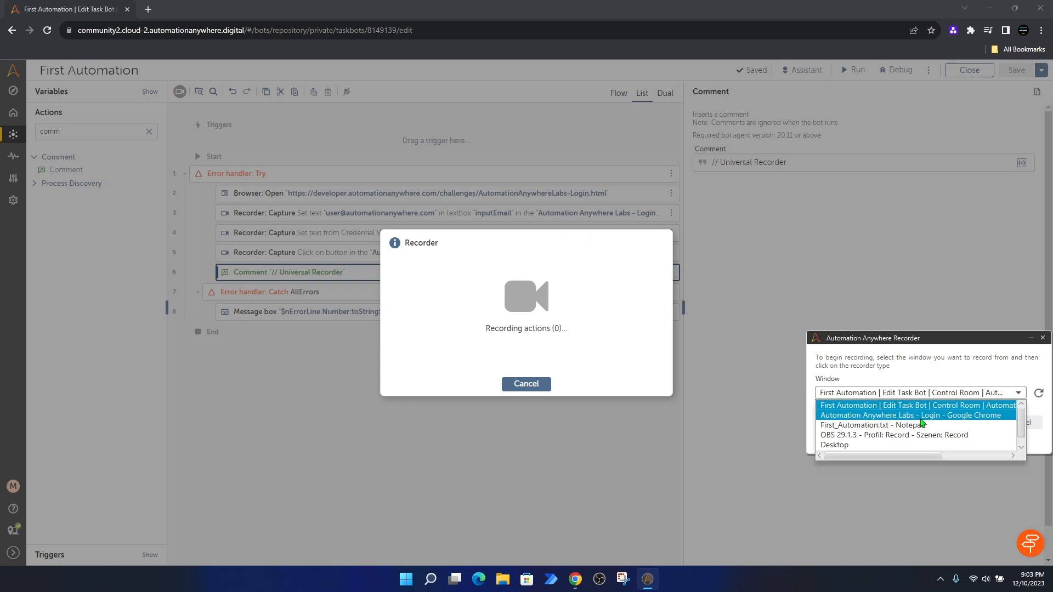
left_click(955, 415)
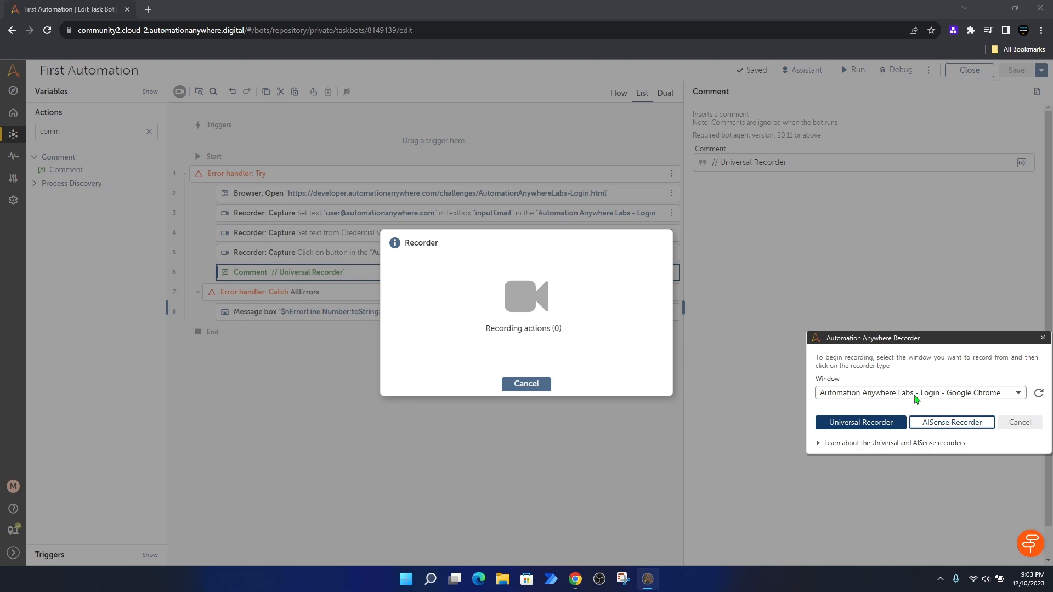
left_click(849, 423)
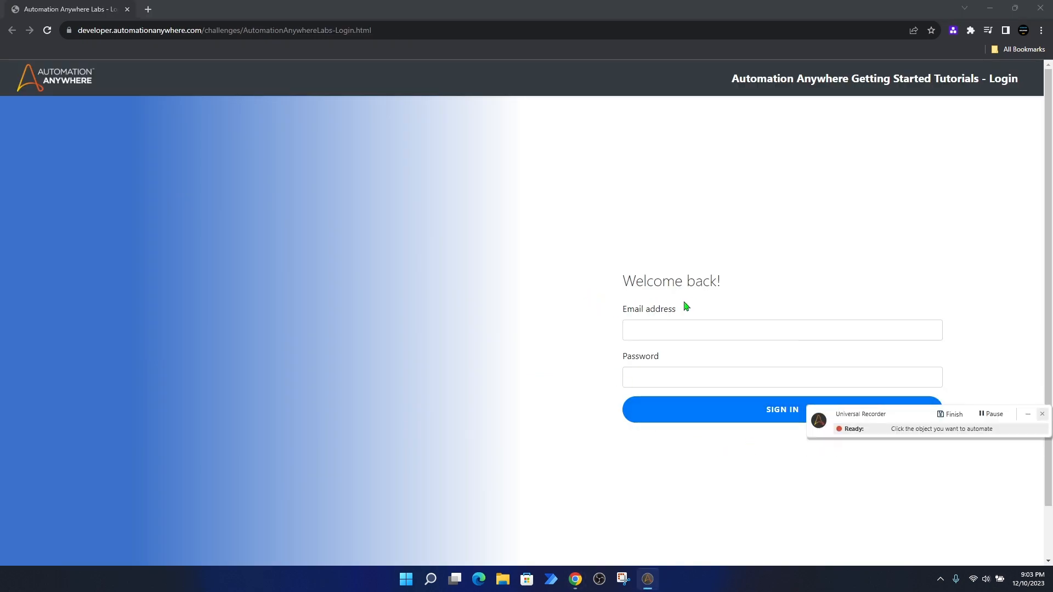
Step: Record clicks on the Email address field, the Password field and the SIGN IN button
left_click(709, 330)
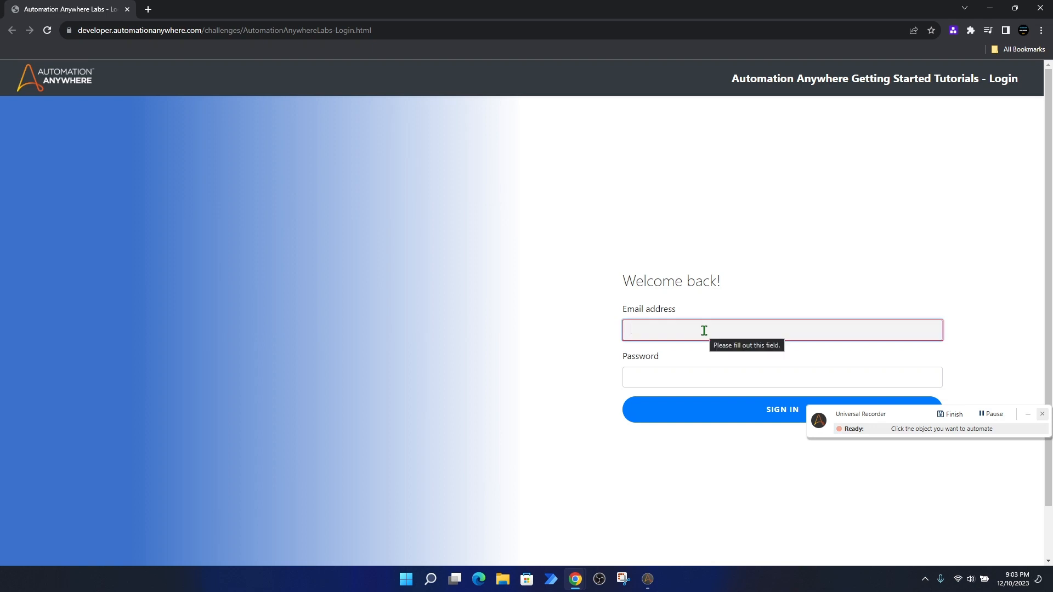
left_click(711, 378)
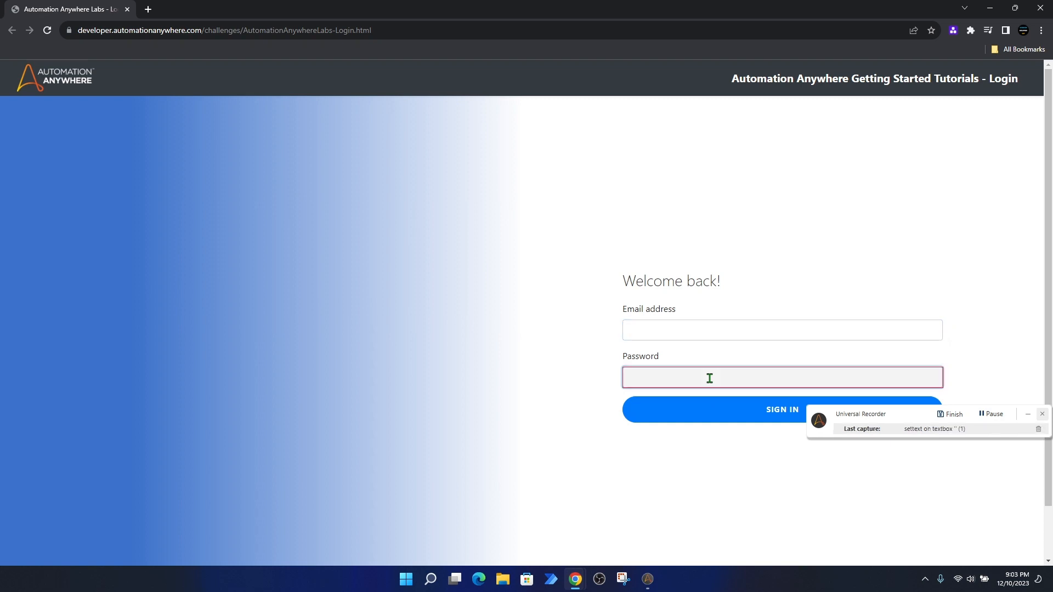
left_click(720, 415)
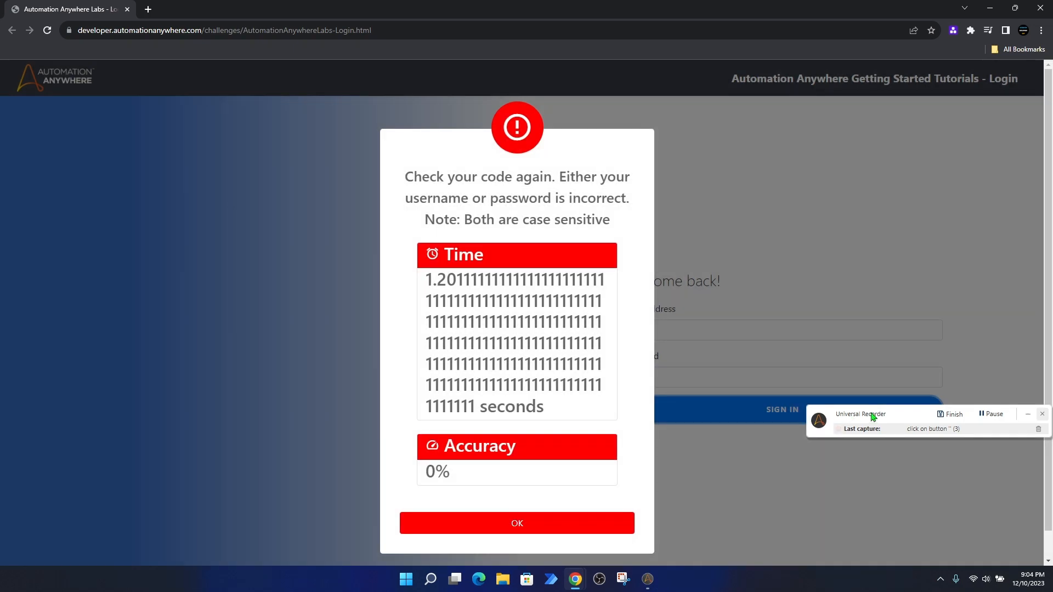
Step: Finish recording and review the three captured steps now on lines 7–9
left_click(952, 415)
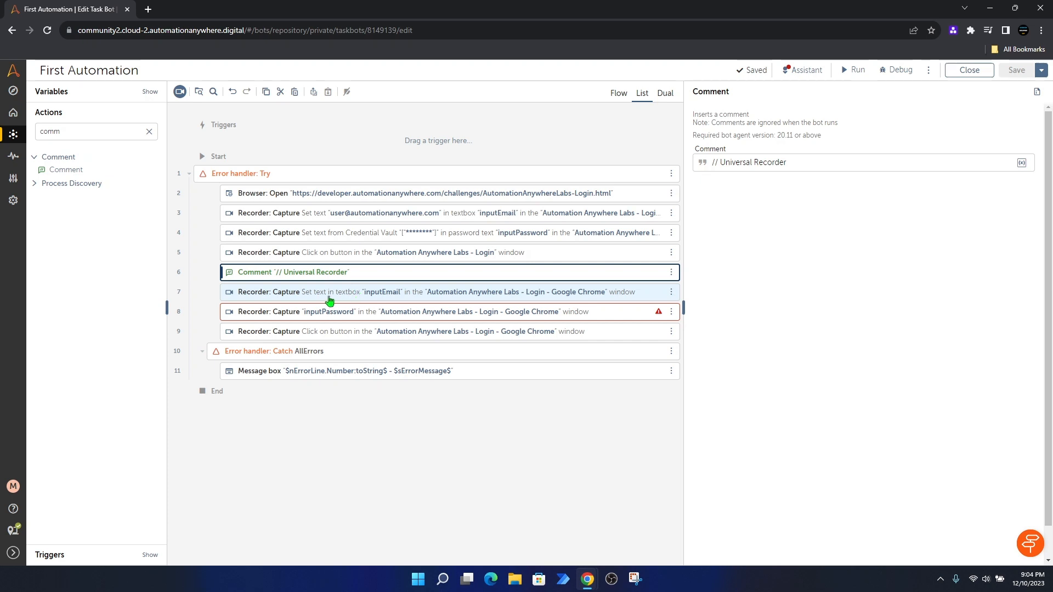
left_click(348, 294)
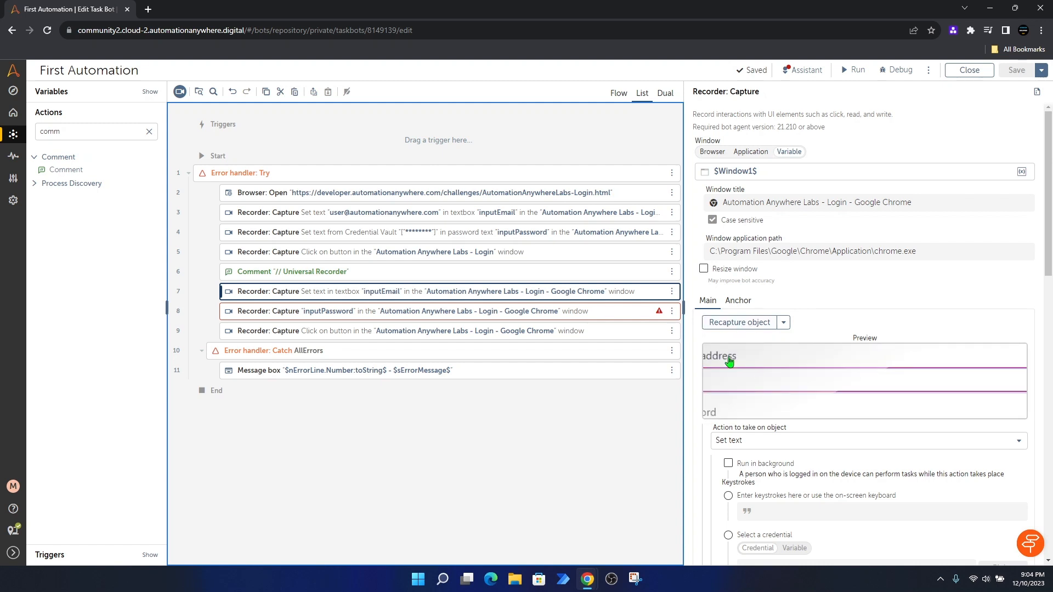
left_click(439, 313)
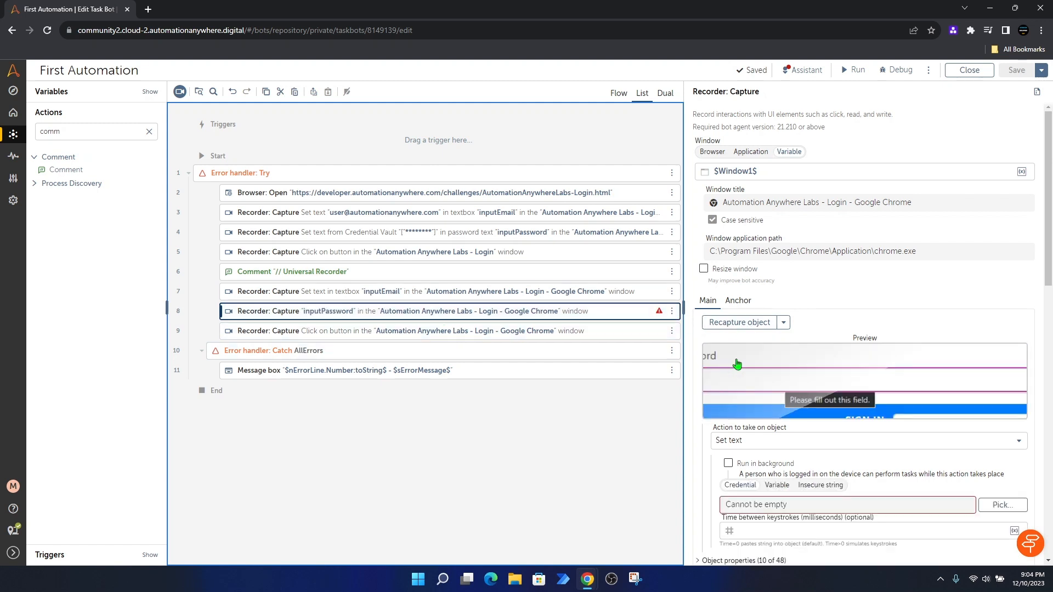
left_click(408, 339)
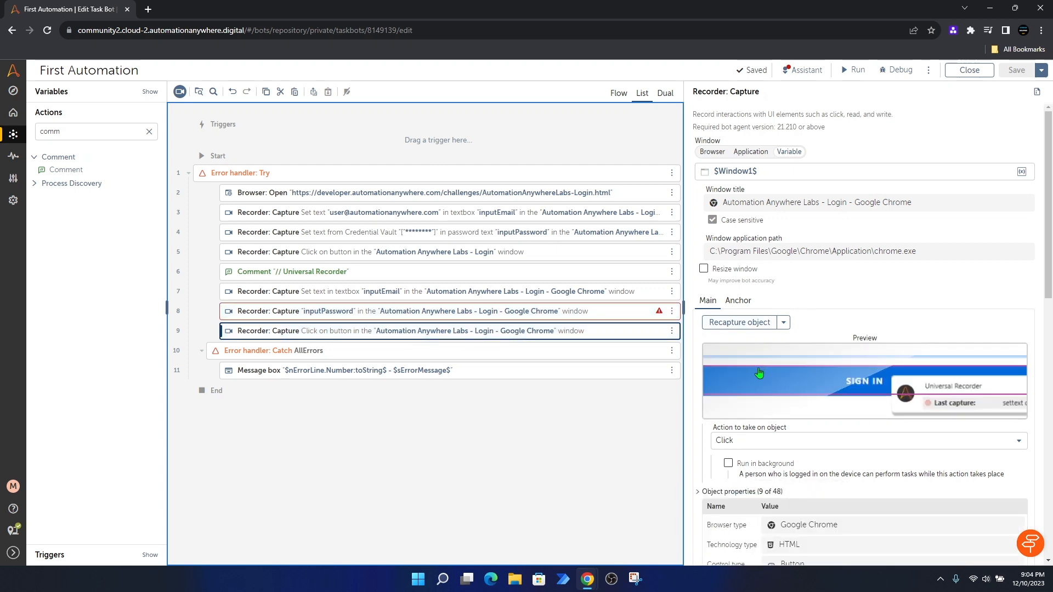
left_click(374, 295)
scroll(748, 327, "down", 1)
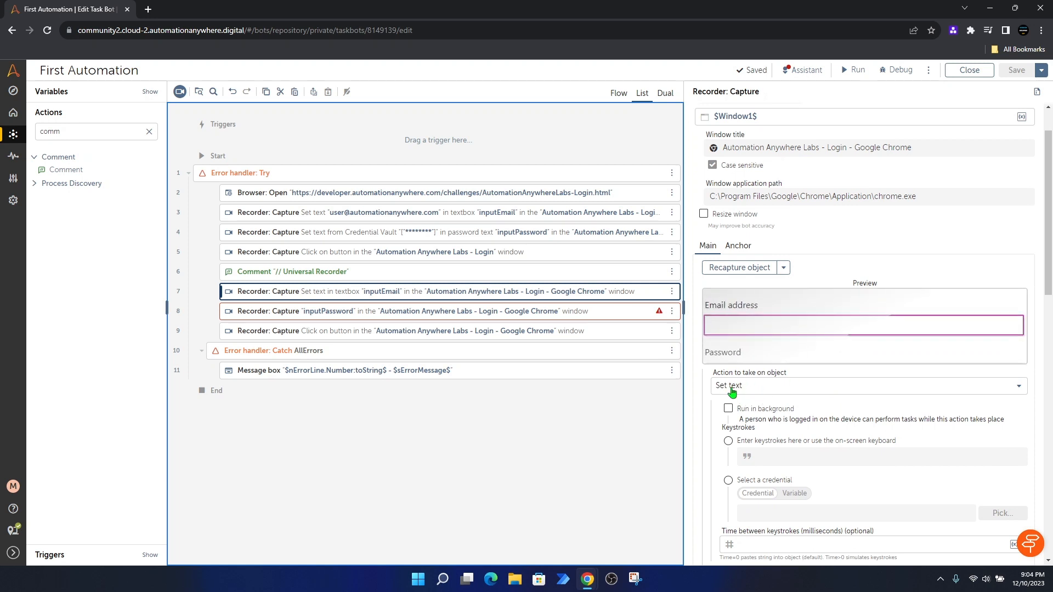
left_click(434, 312)
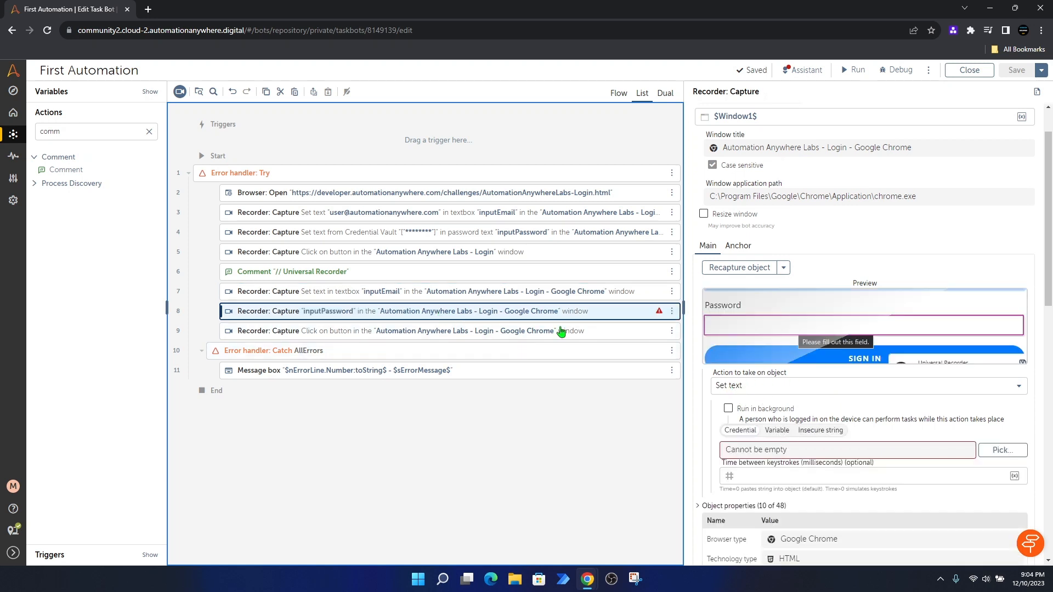
left_click(439, 331)
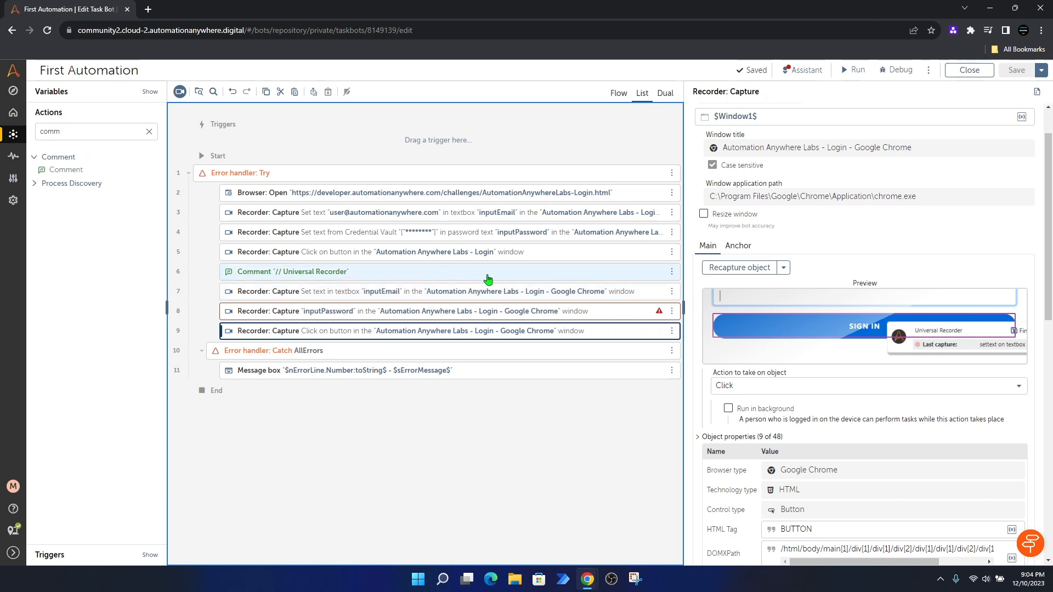
Step: Disable the recorded email, password and sign-in steps on lines 7–9
left_click(671, 291)
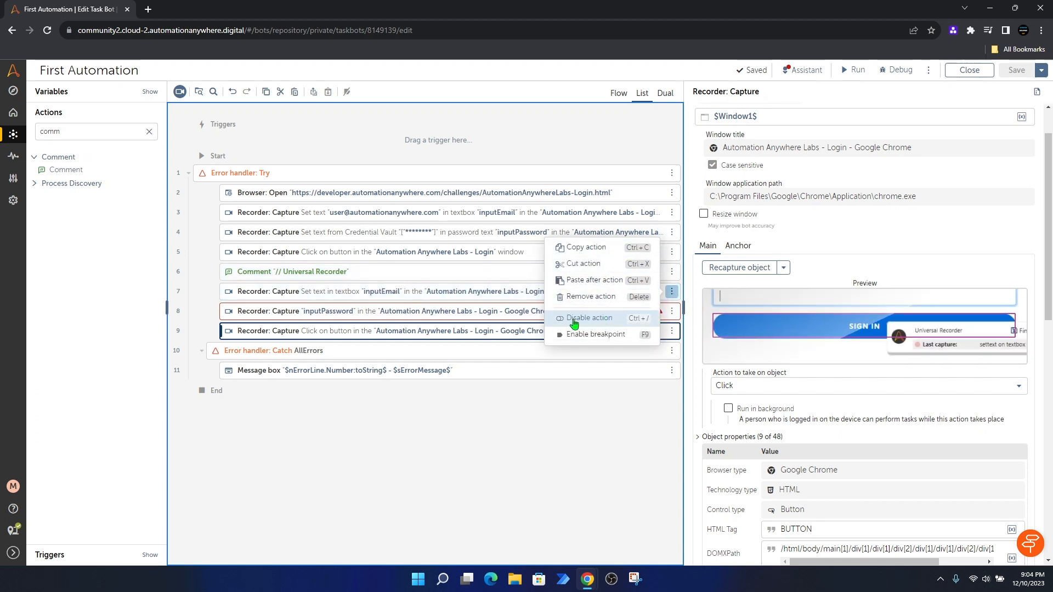
left_click(657, 321)
left_click(672, 311)
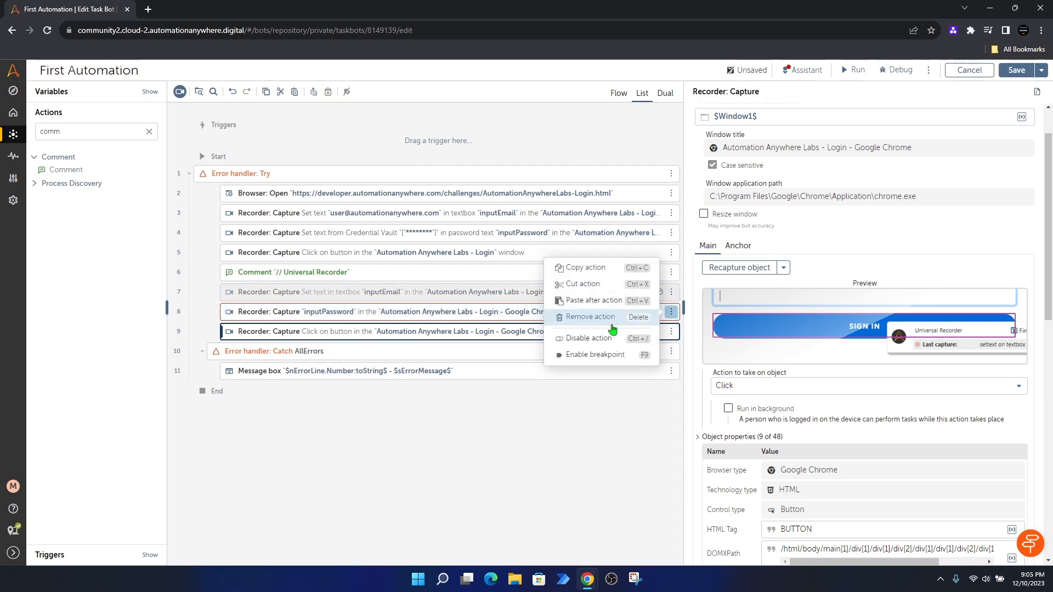
left_click(588, 338)
left_click(671, 331)
left_click(589, 358)
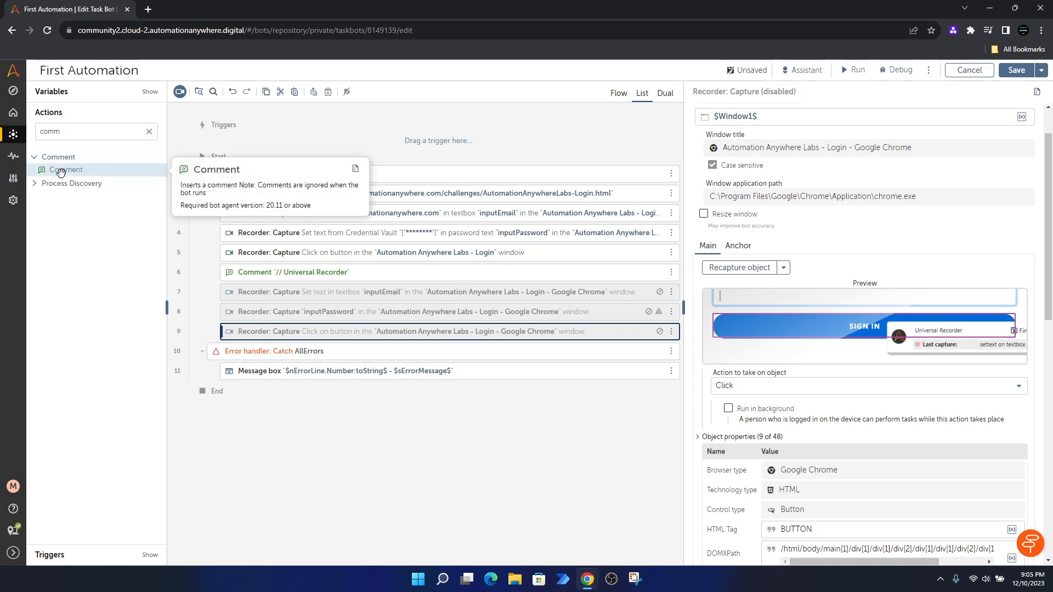
Step: Add a '// JavaScript' comment at line 10 and save the bot
left_click_drag(66, 169, 243, 353)
left_click(761, 164)
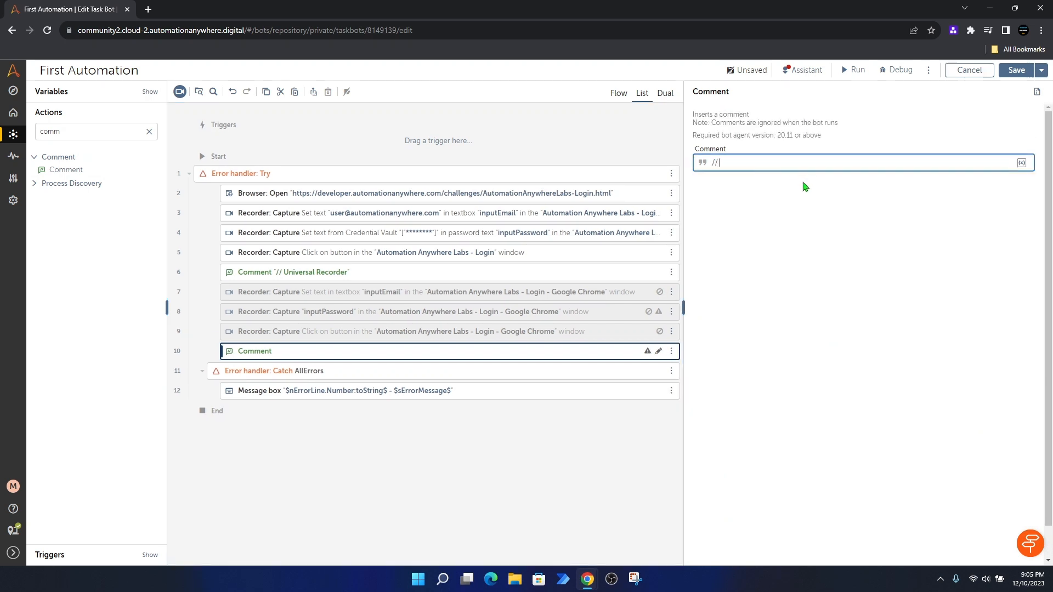
type("// JavaScript")
left_click(1016, 70)
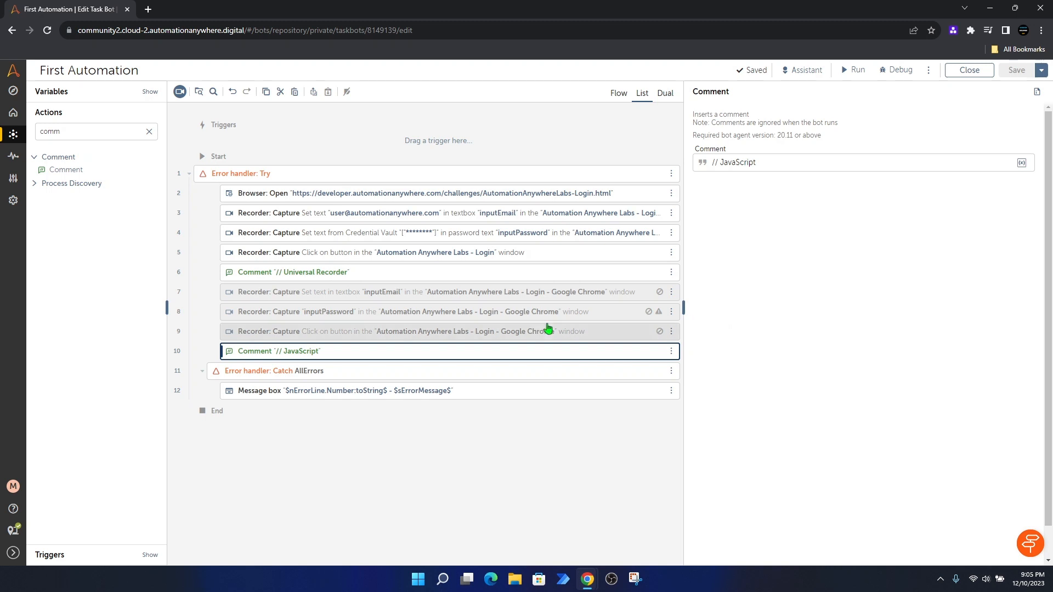
Step: Disable the original capture steps on lines 3, 4 and 5
left_click(671, 212)
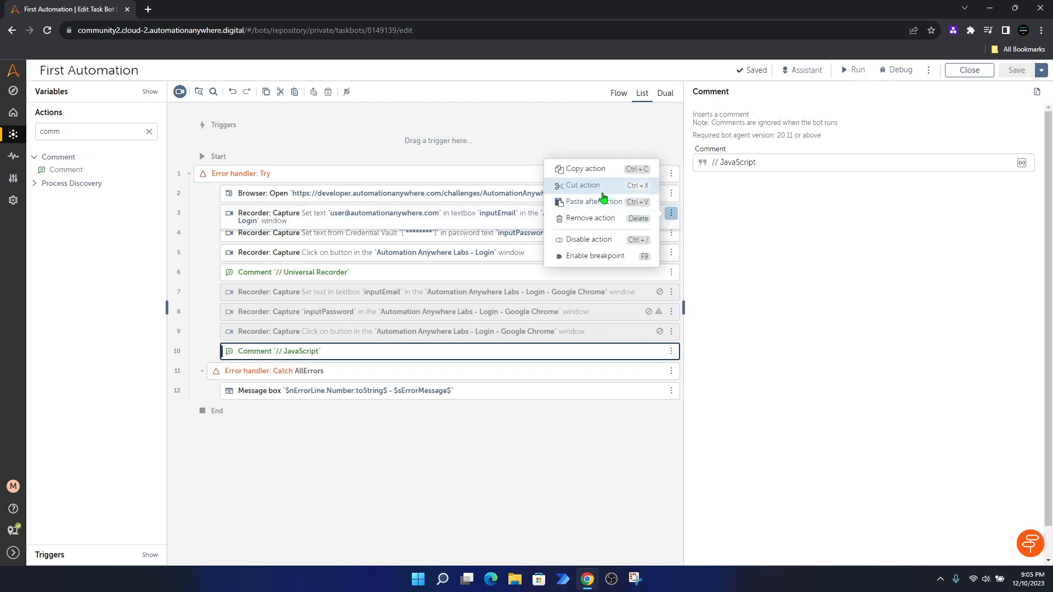
left_click(601, 241)
left_click(671, 237)
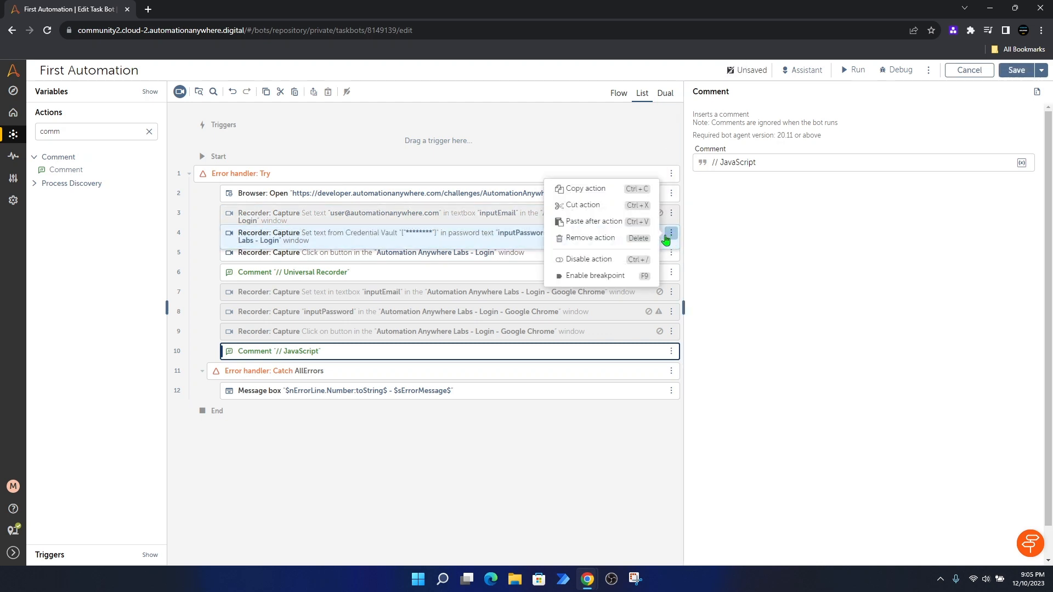
left_click(602, 260)
left_click(671, 253)
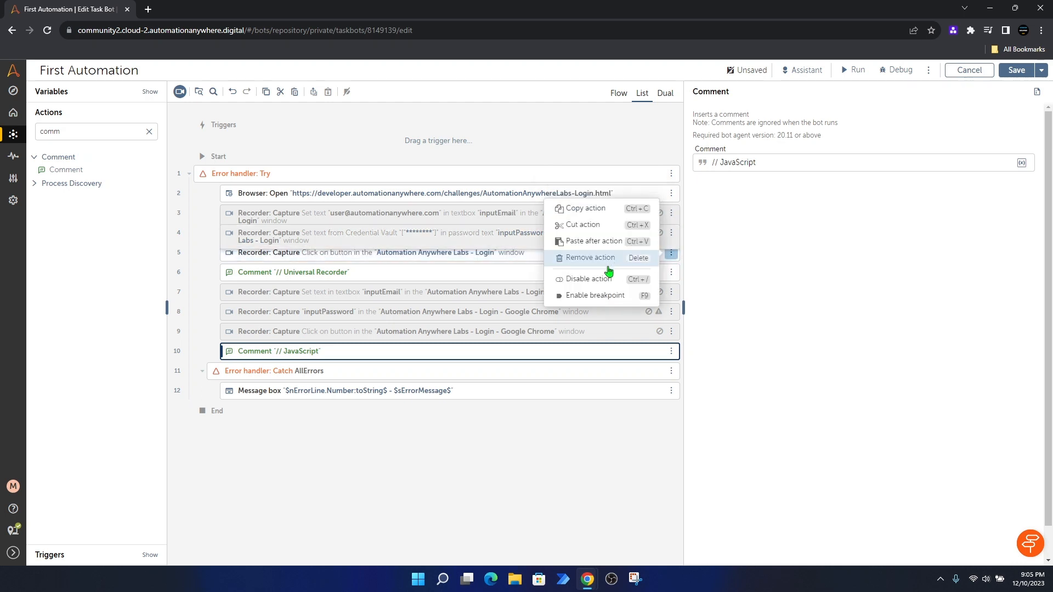
left_click(603, 276)
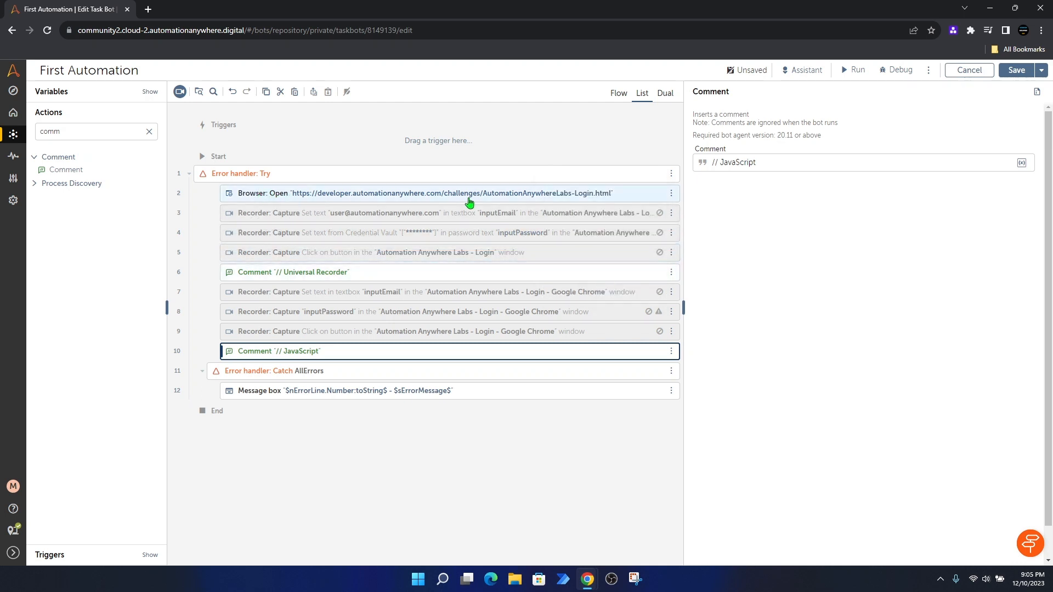
Step: Place a Browser: Run JavaScript action at line 11, below the '// JavaScript' comment
left_click(149, 131)
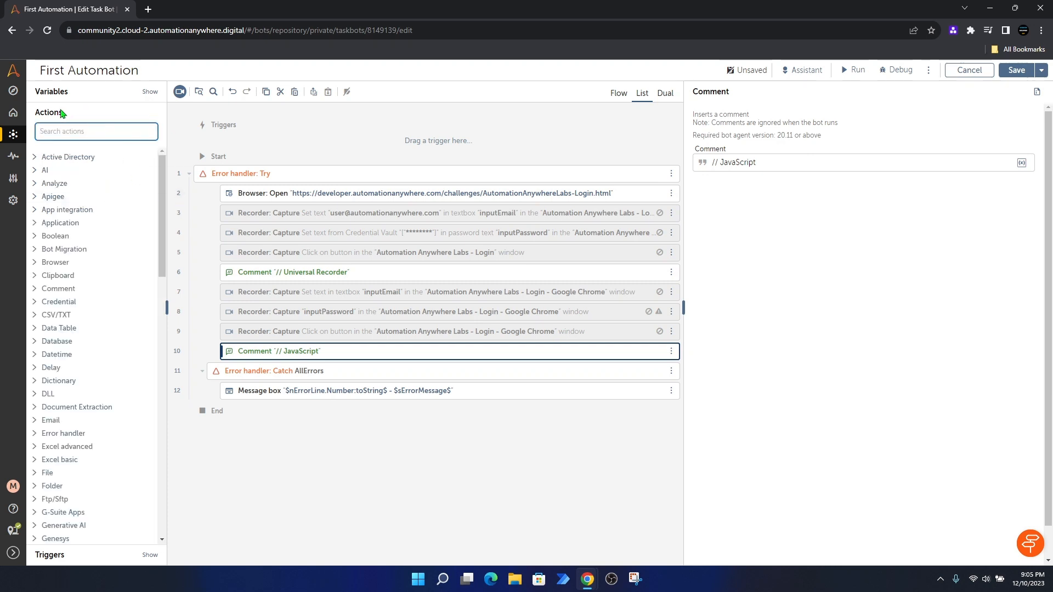
scroll(93, 305, "down", 8)
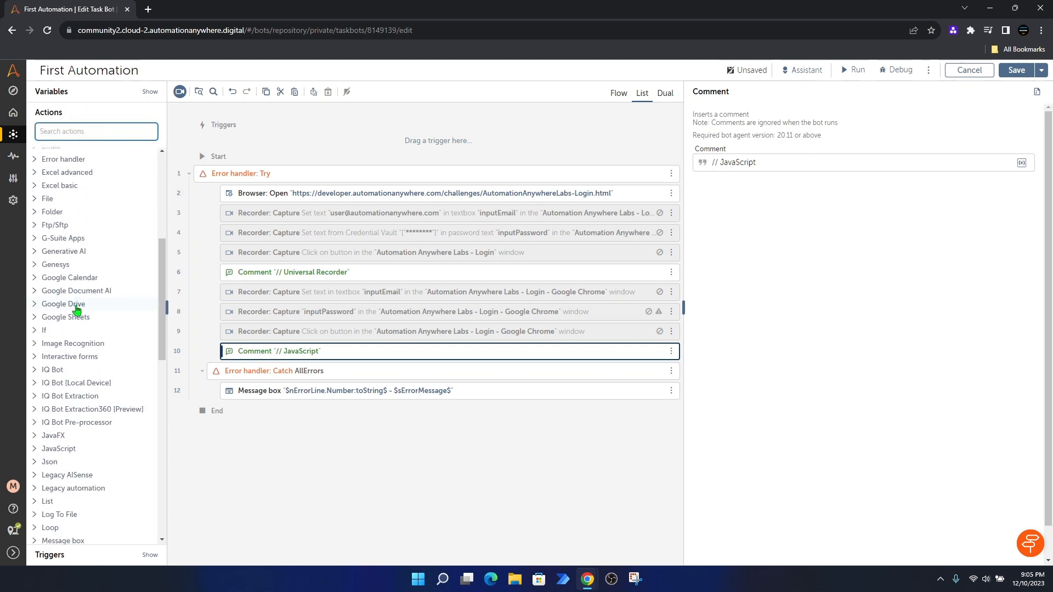
scroll(77, 310, "up", 8)
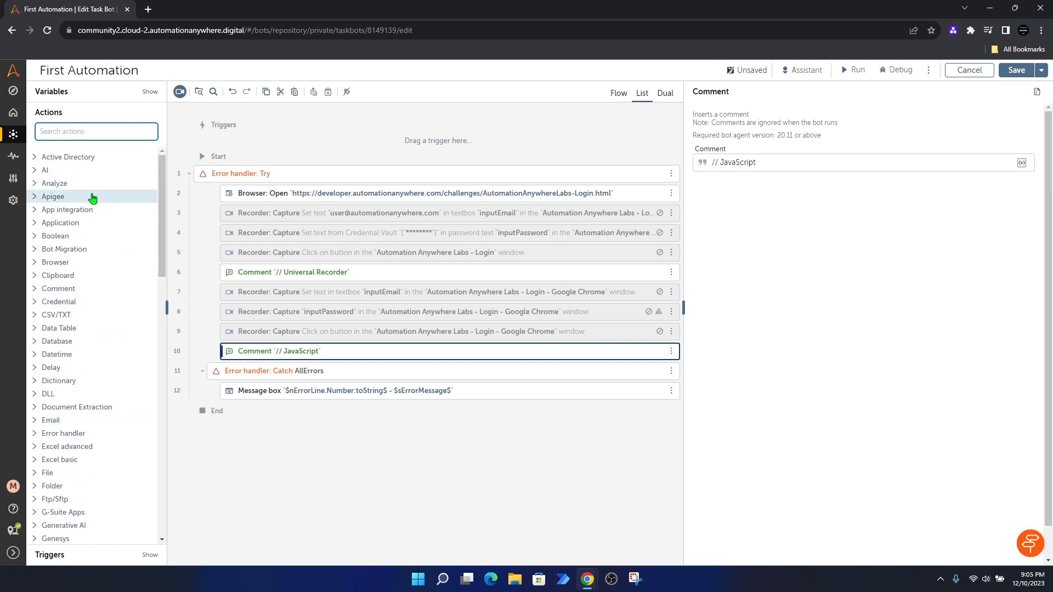
left_click(34, 263)
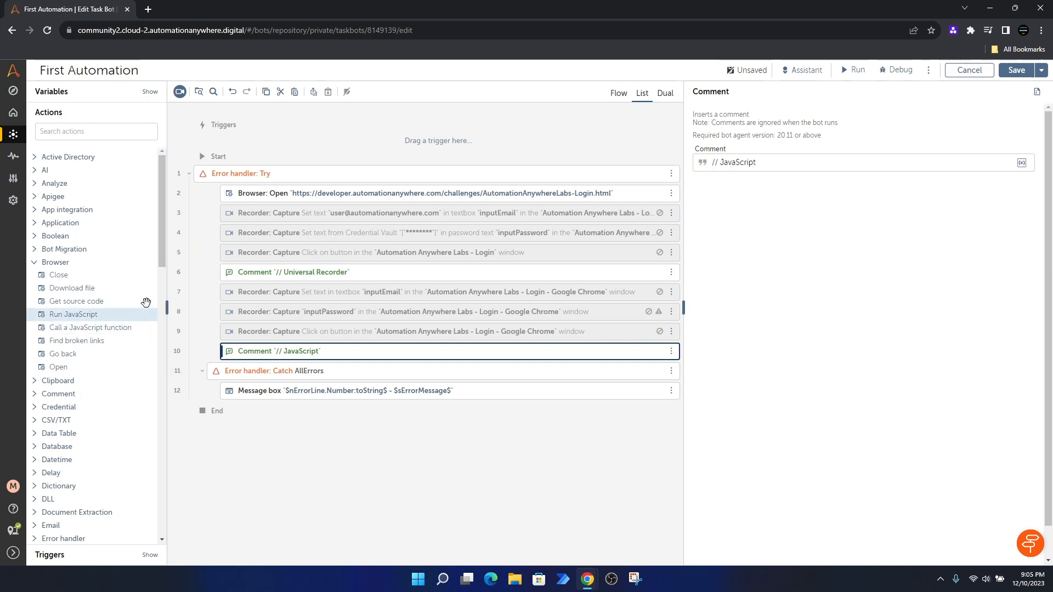
mouse_move(77, 316)
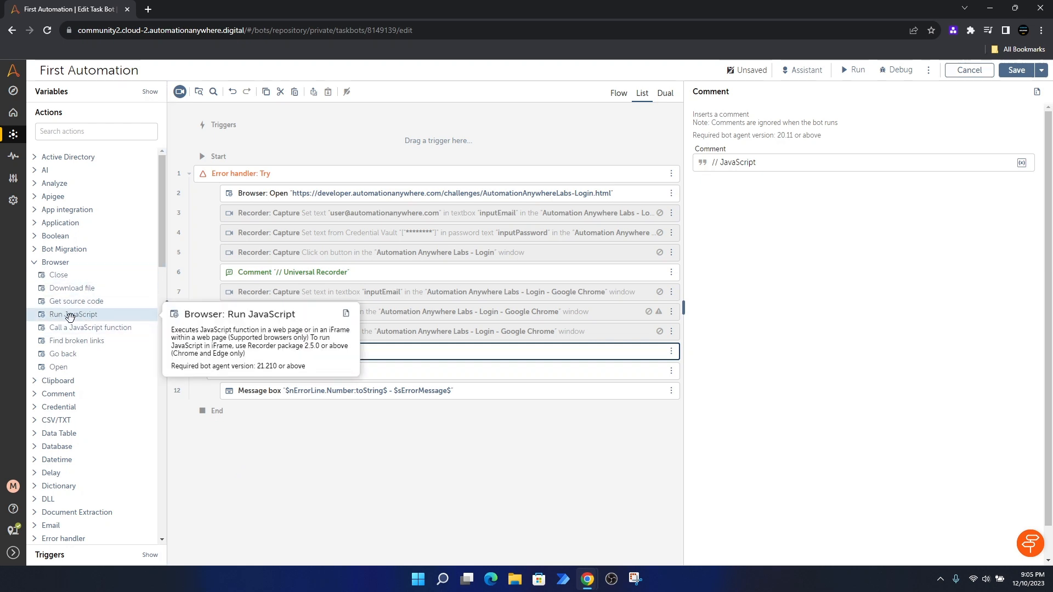
left_click_drag(53, 315, 262, 361)
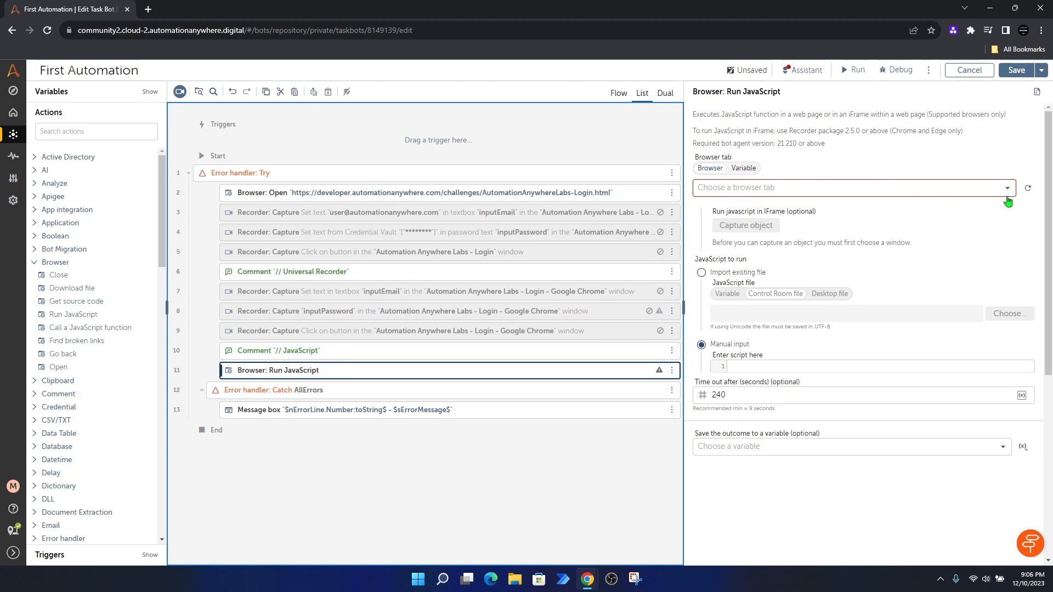
Step: Set the Run JavaScript browser tab to 'Automation Anywhere Labs - Login' in Google Chrome
left_click(1028, 188)
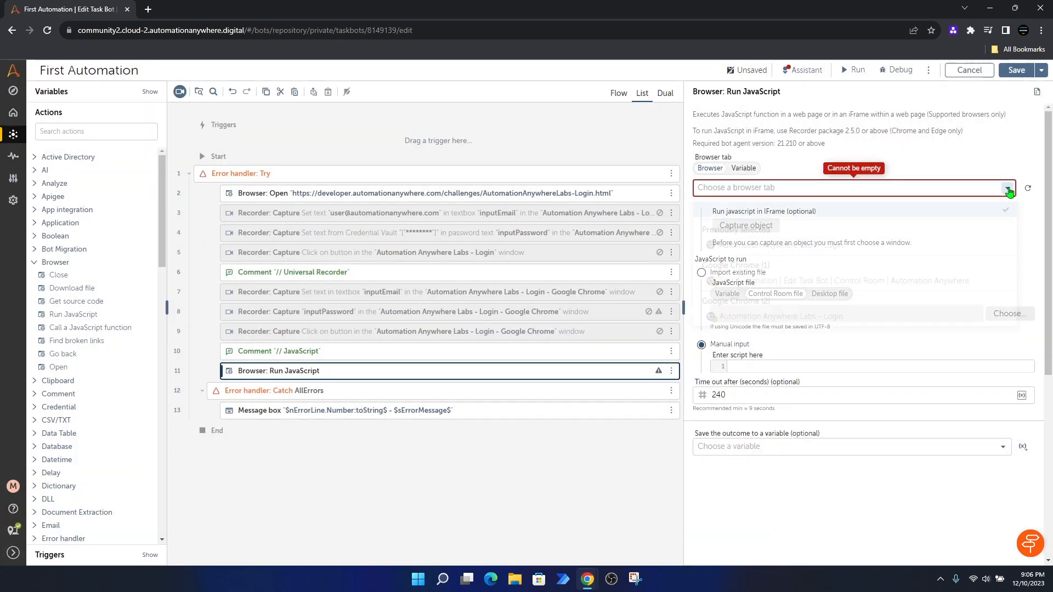
left_click(1007, 188)
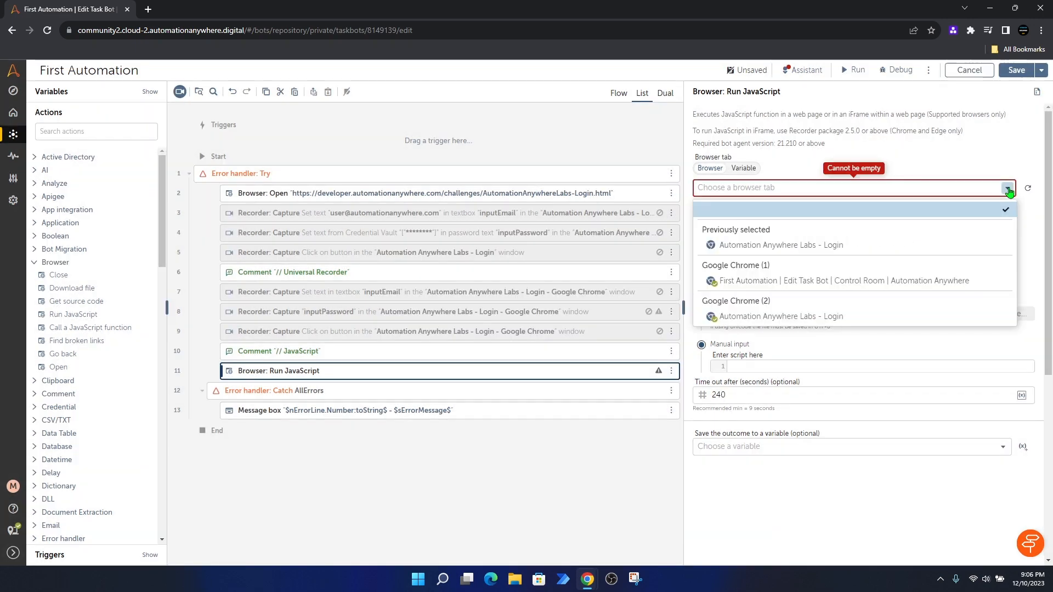
left_click(800, 318)
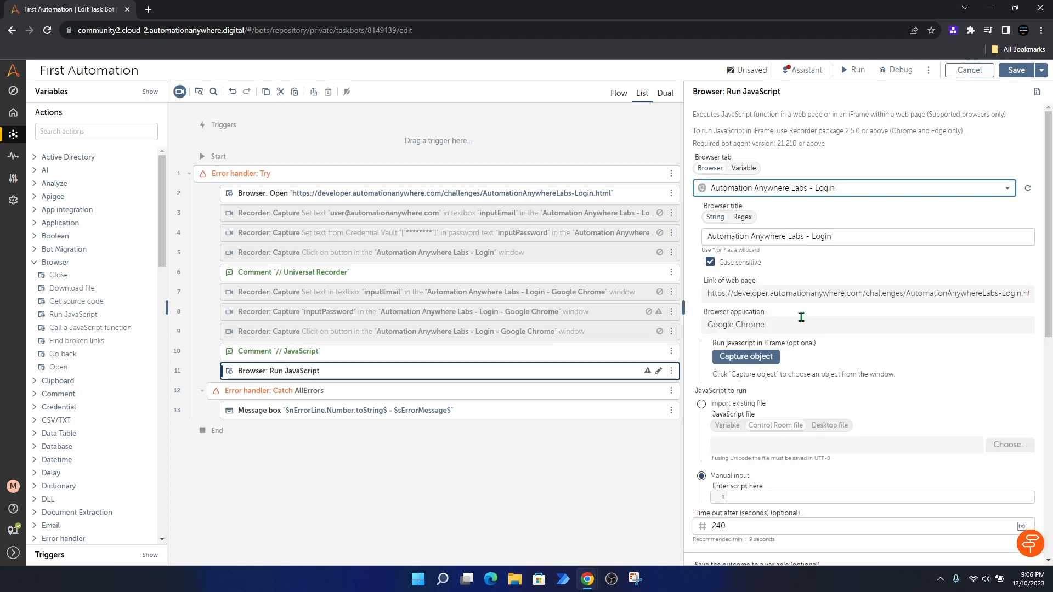
scroll(923, 314, "down", 1)
scroll(923, 318, "down", 1)
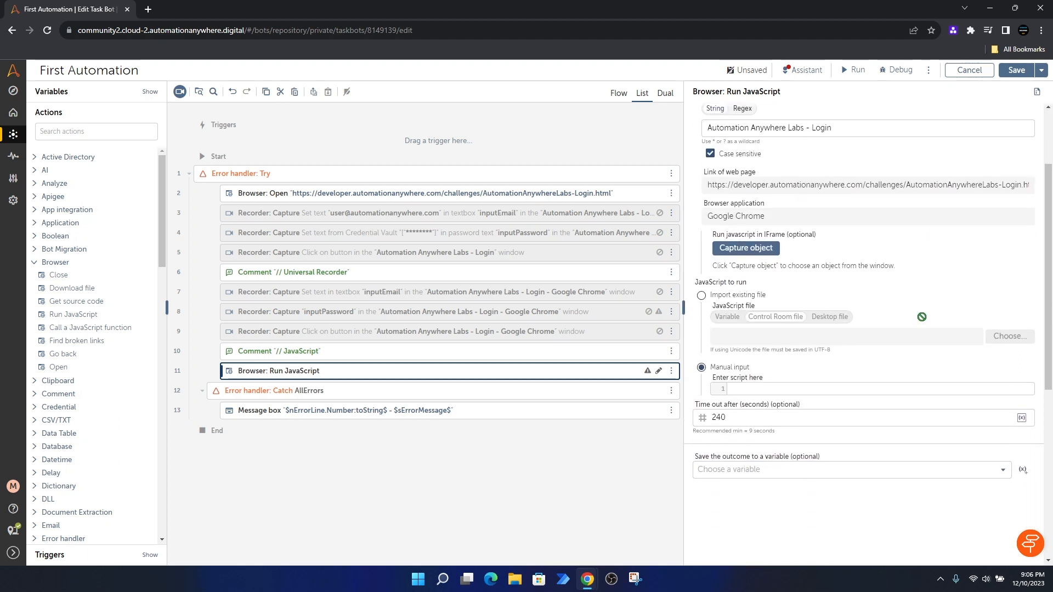
scroll(922, 317, "up", 1)
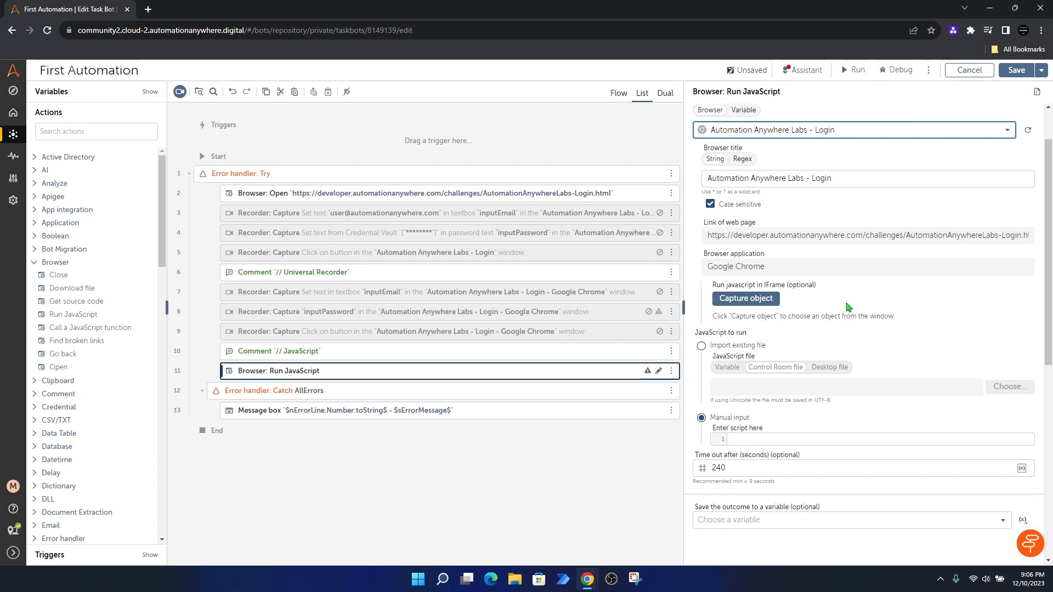
scroll(846, 301, "down", 2)
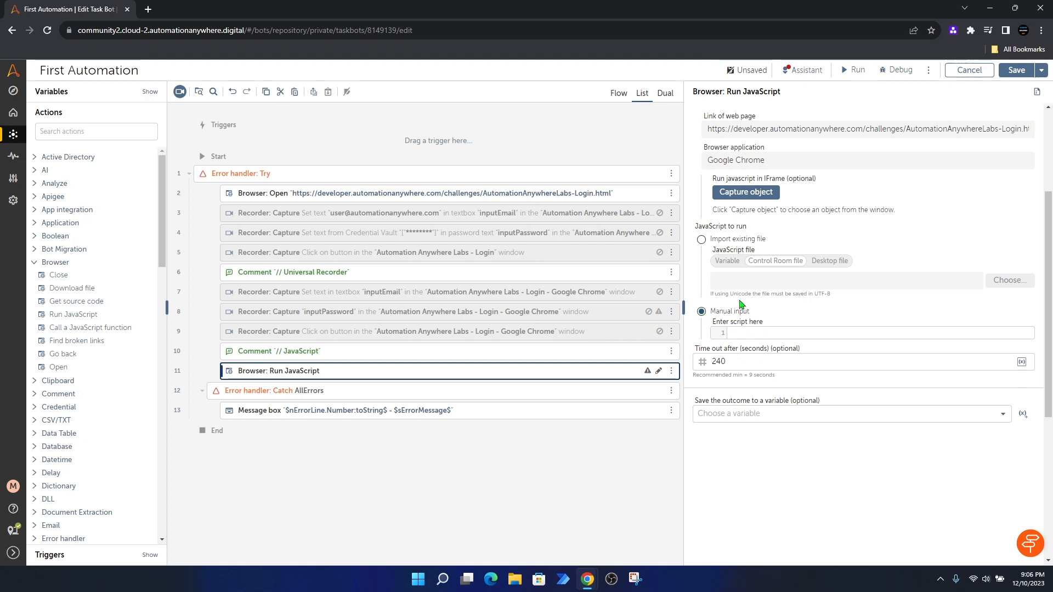
Step: Switch to the Labs login window and dismiss the failed-login message
mouse_move(590, 580)
left_click(602, 546)
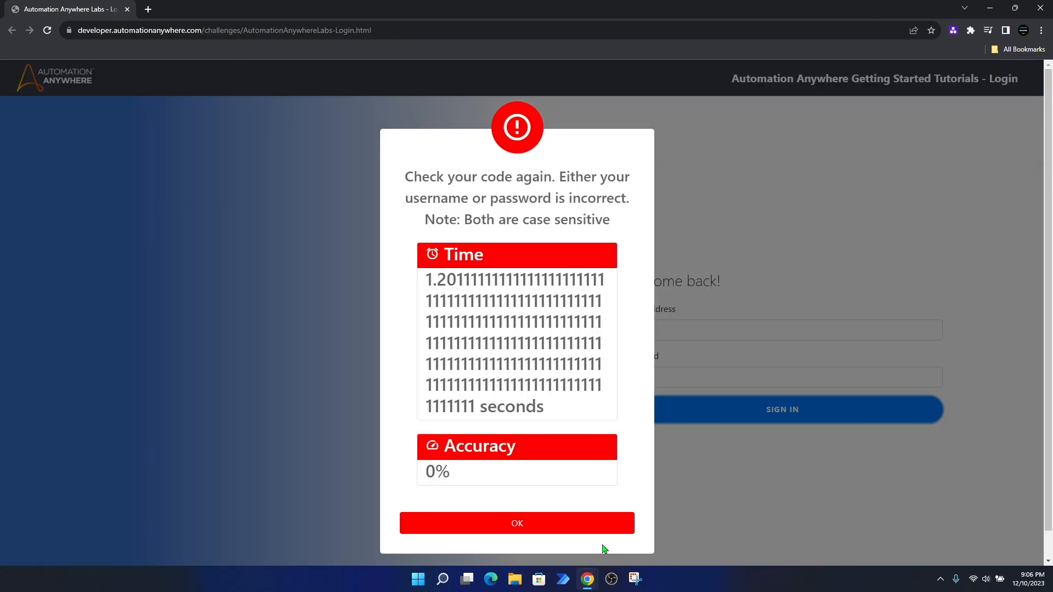
left_click(538, 527)
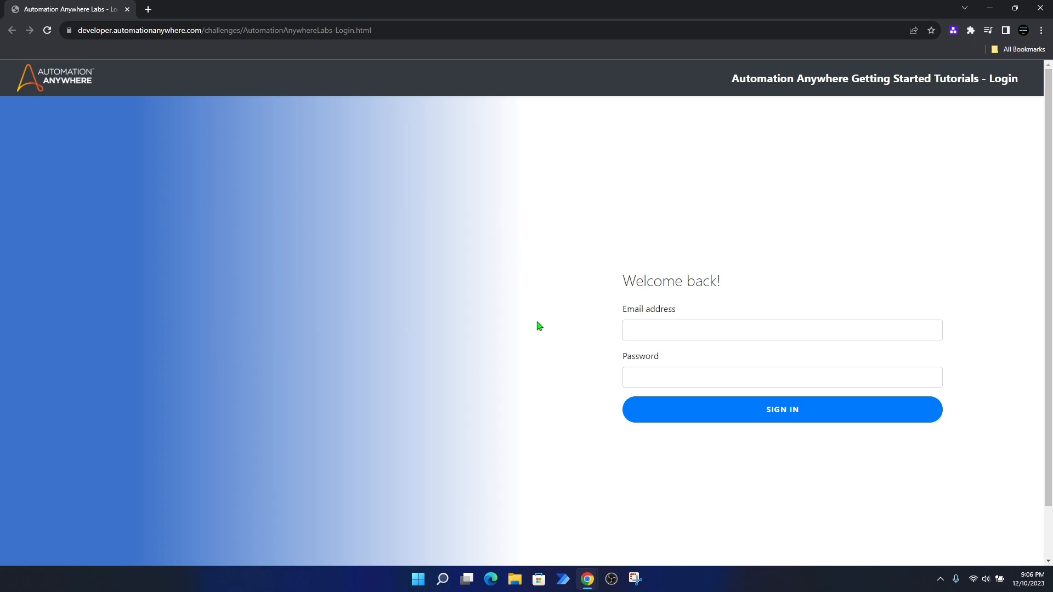
Step: Inspect the Email address field in developer tools to reveal its 'inputEmail' id
left_click(644, 333)
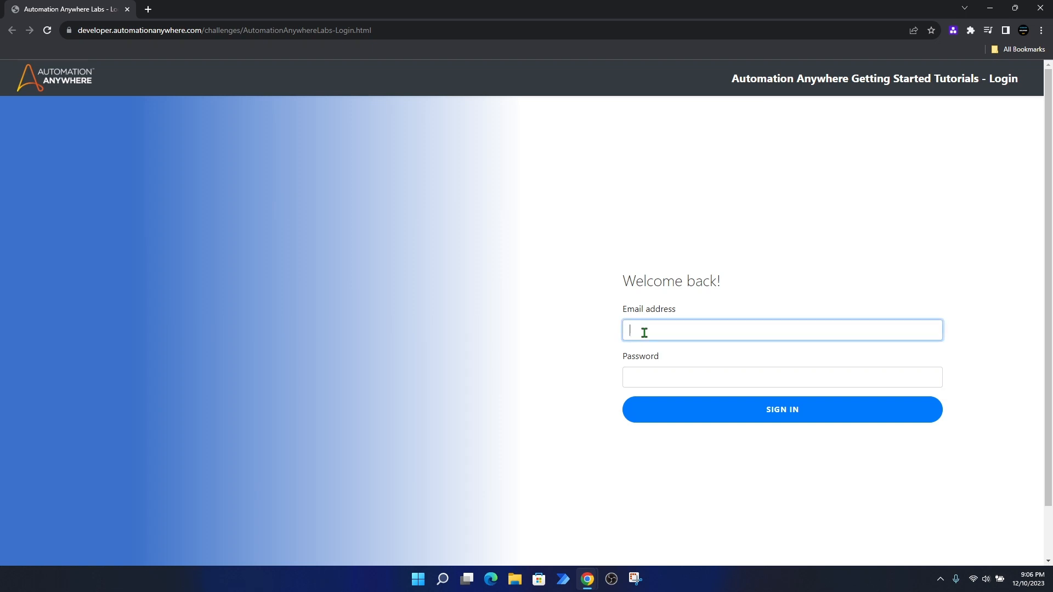
right_click(645, 332)
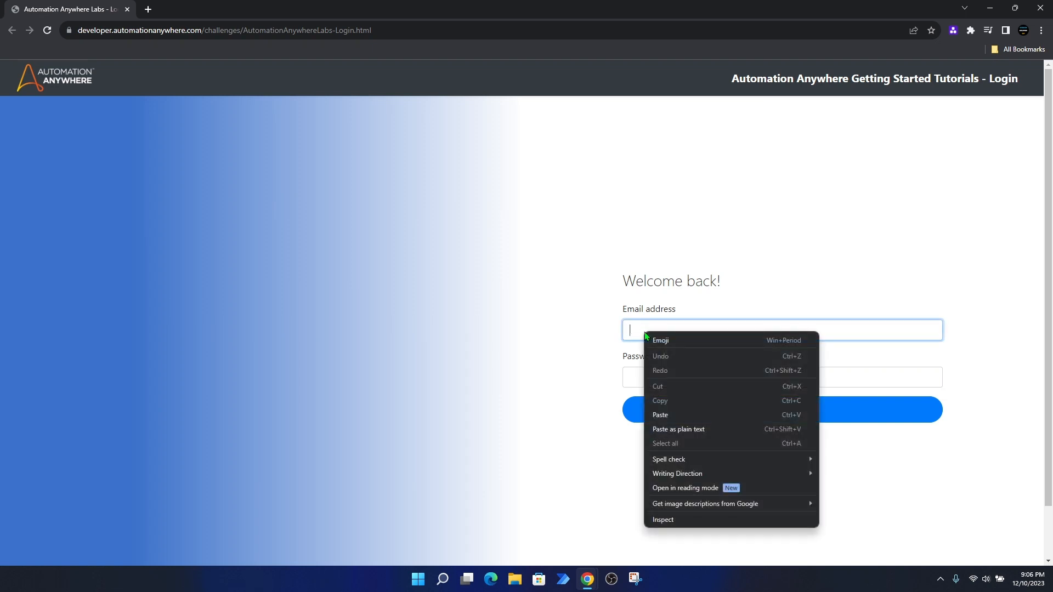
left_click(672, 522)
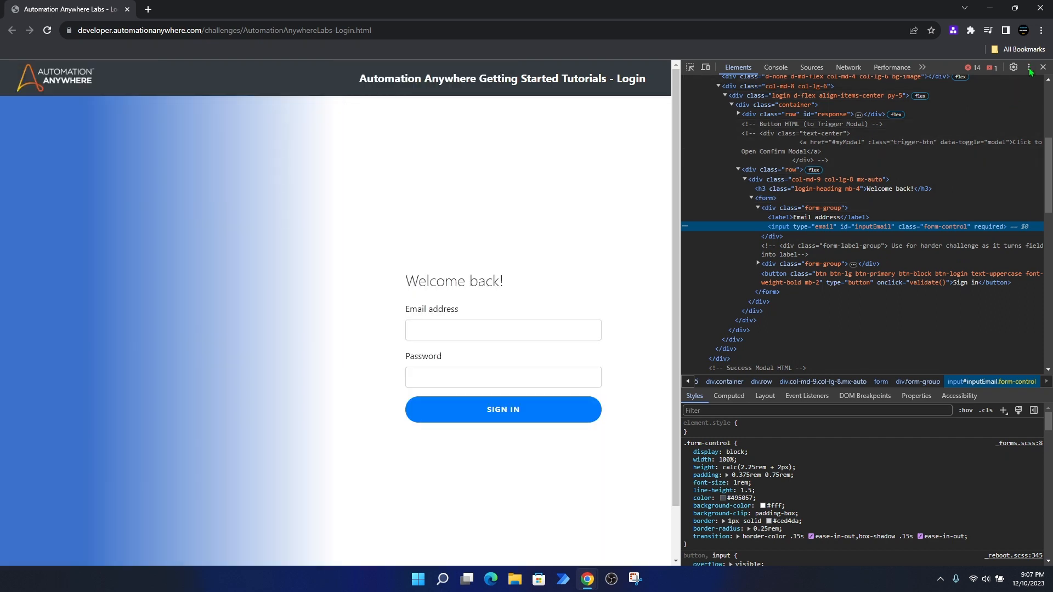
Step: Dock DevTools at the bottom, inspect the Email input again, then return to First Automation
left_click(1028, 68)
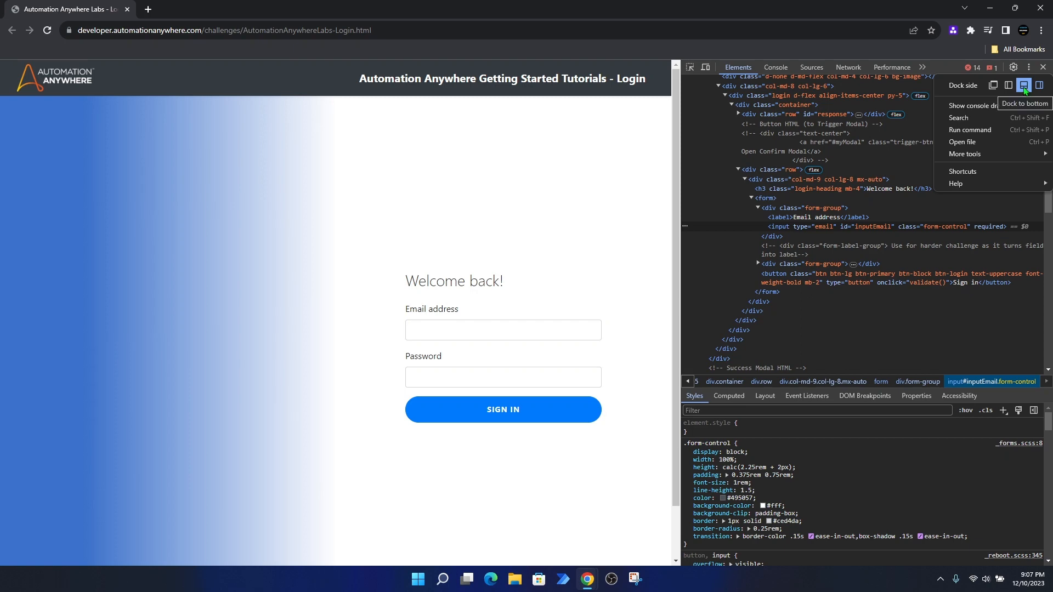
left_click(1024, 85)
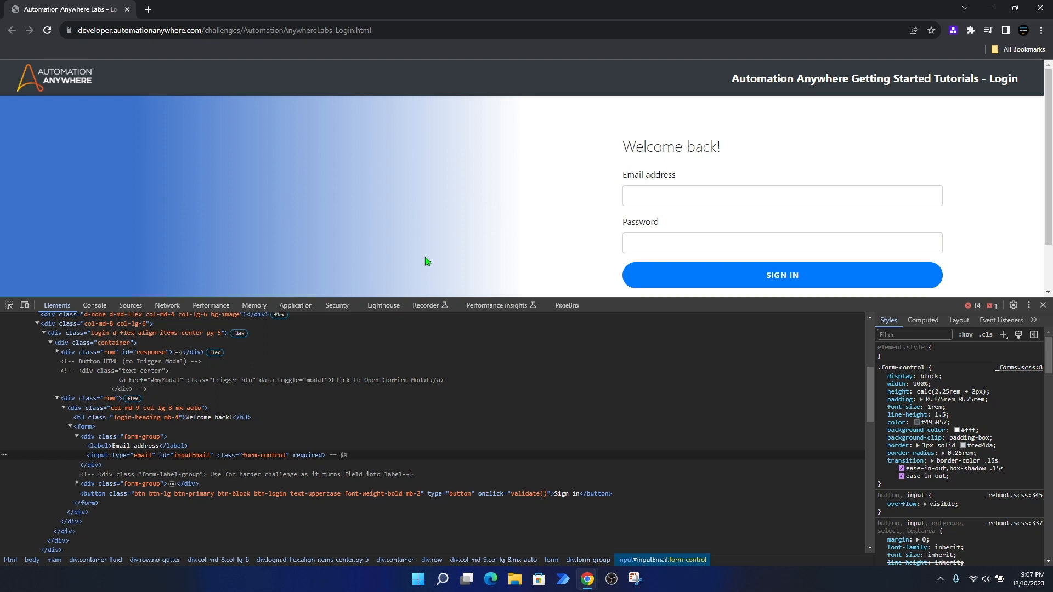
right_click(640, 197)
left_click(661, 387)
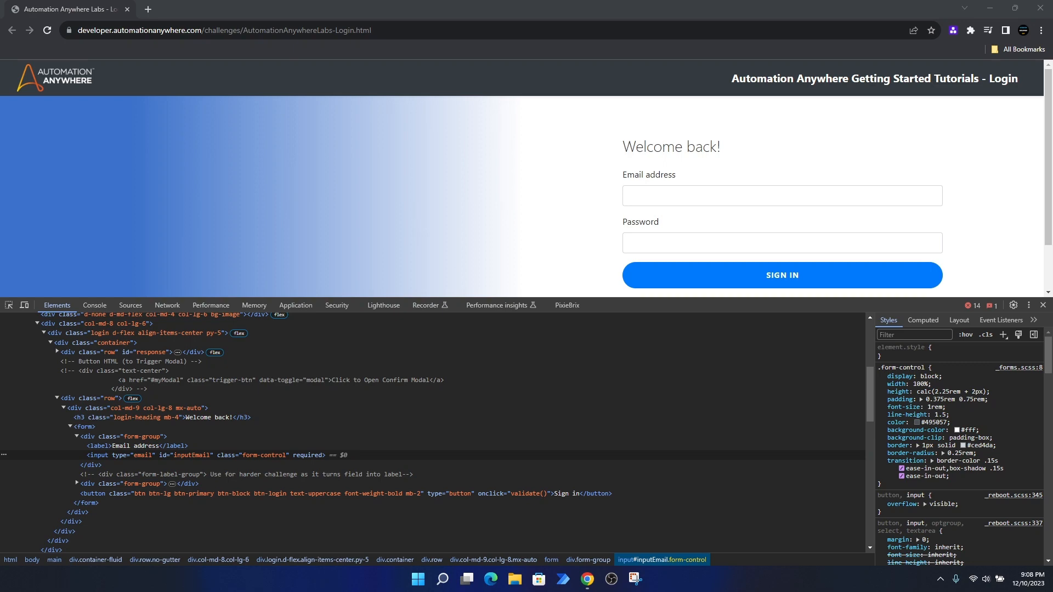
mouse_move(587, 578)
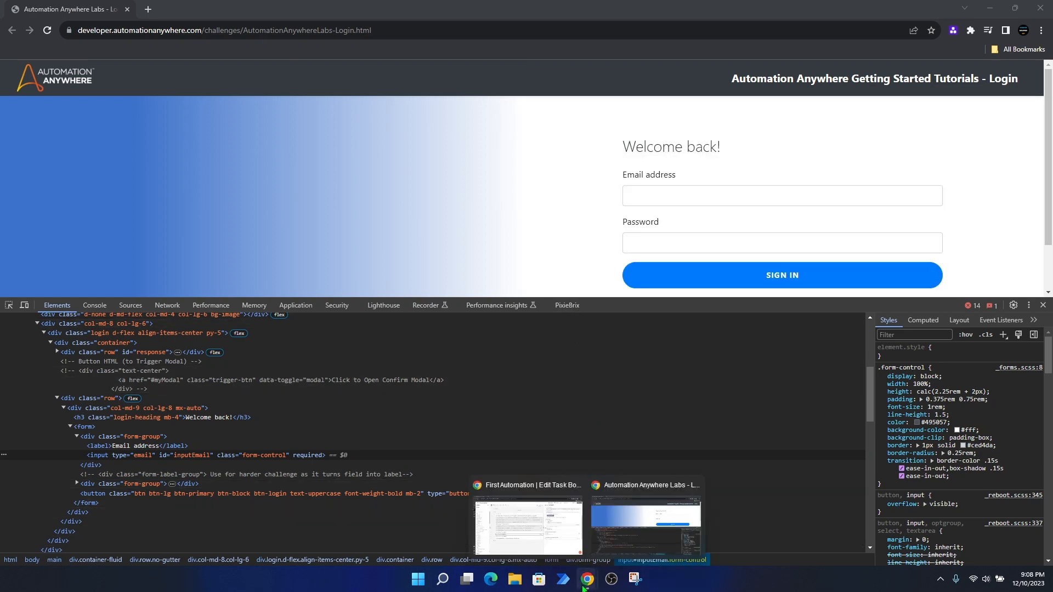
left_click(552, 551)
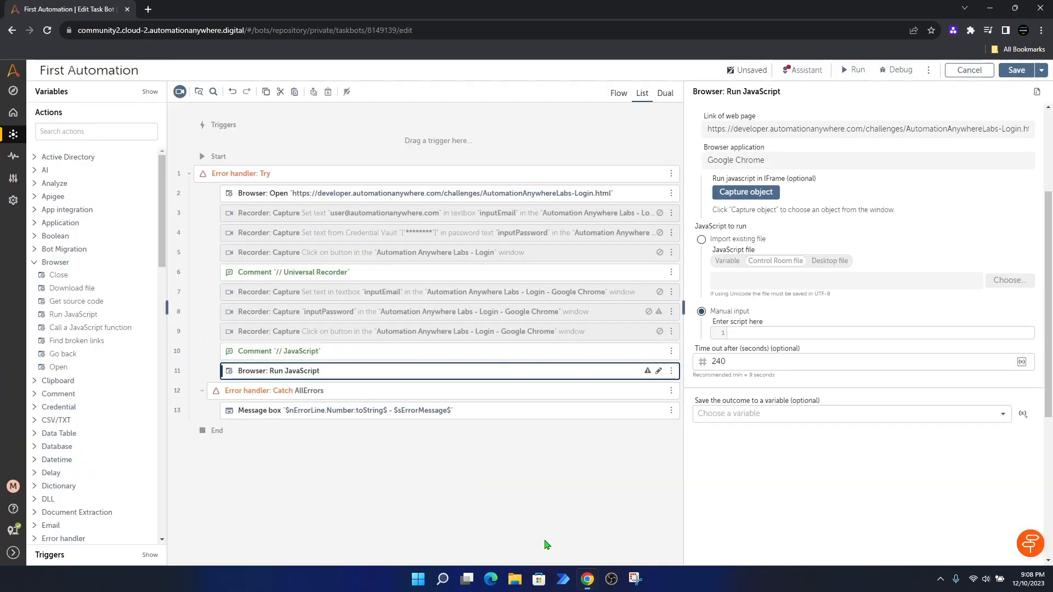
Step: Paste document.getElementById('inputEmail').value=... as the first line of the Run JavaScript script
left_click(736, 333)
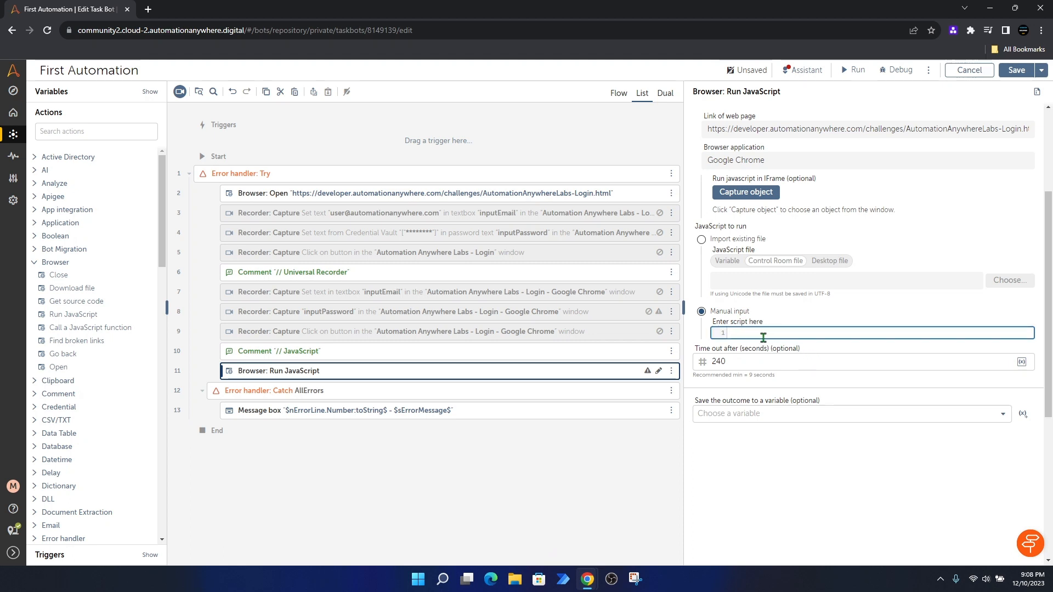
key("ctrl+v")
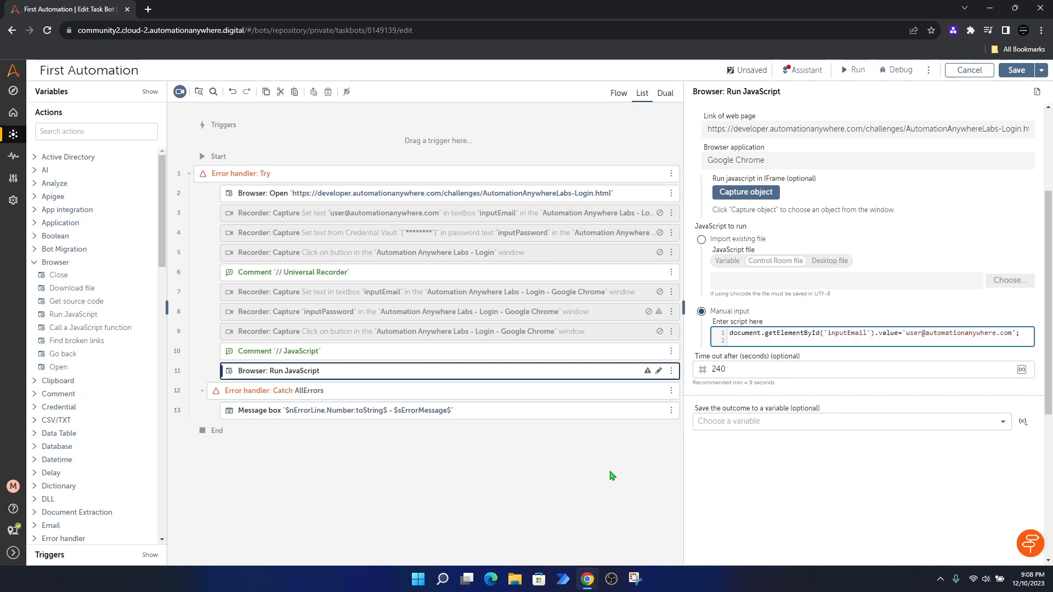
key("ctrl+plus")
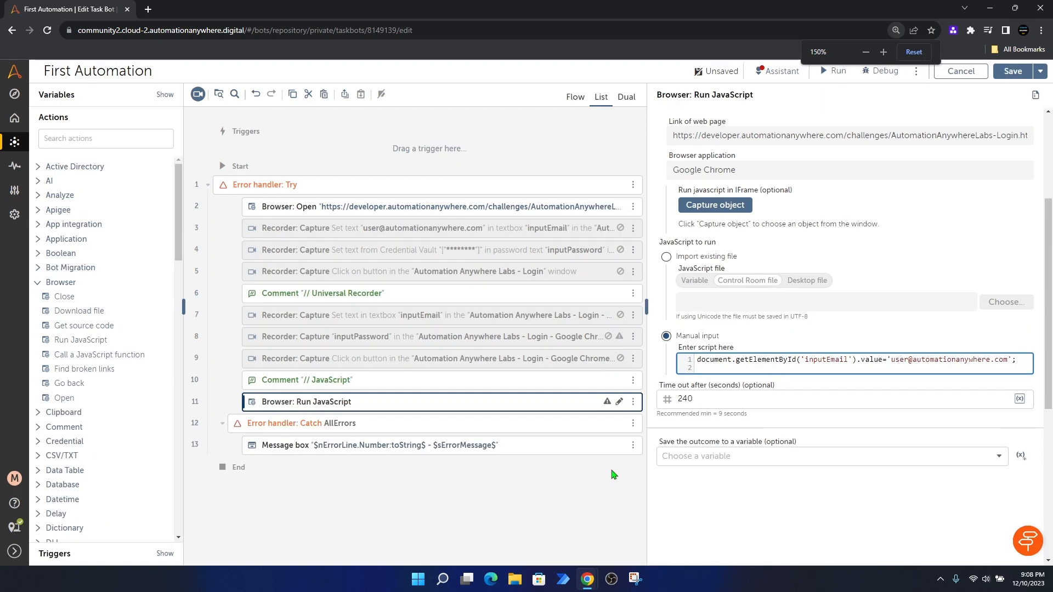
key("ctrl+plus")
key("ctrl+plus")
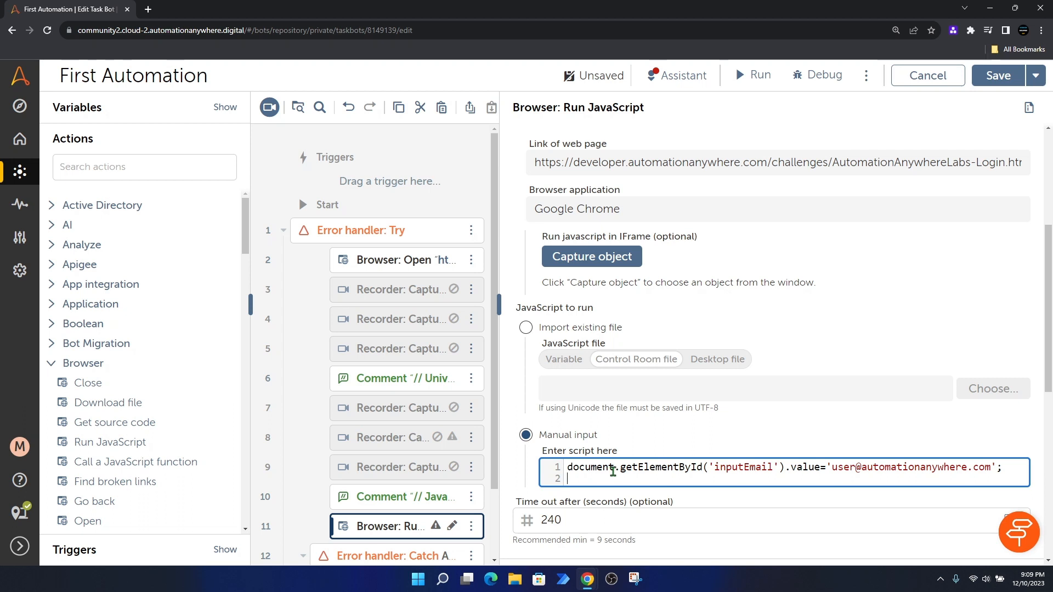
scroll(670, 473, "down", 1)
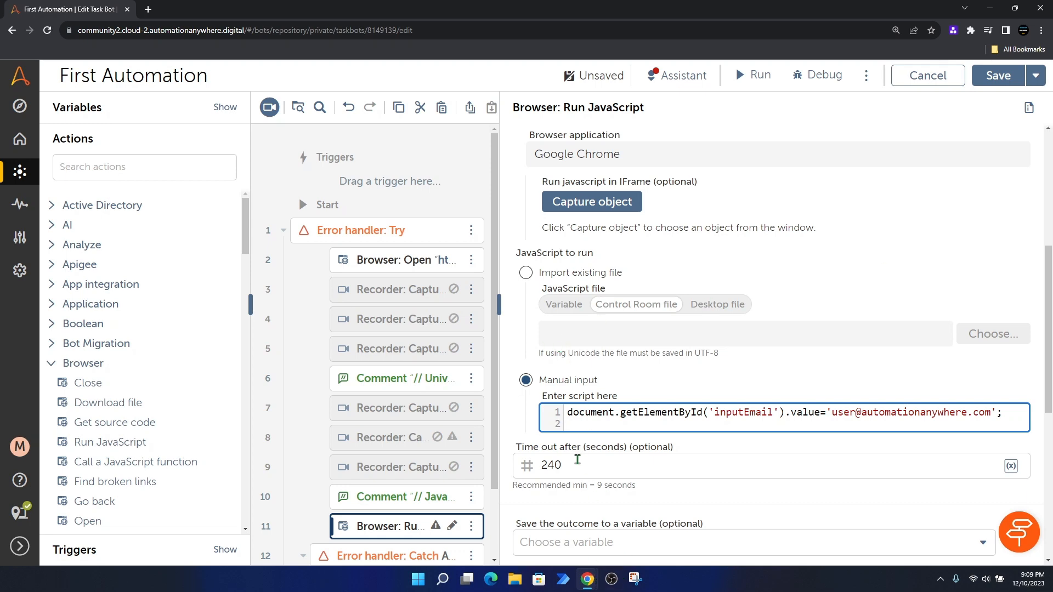
key("ctrl+minus")
key("ctrl+minus")
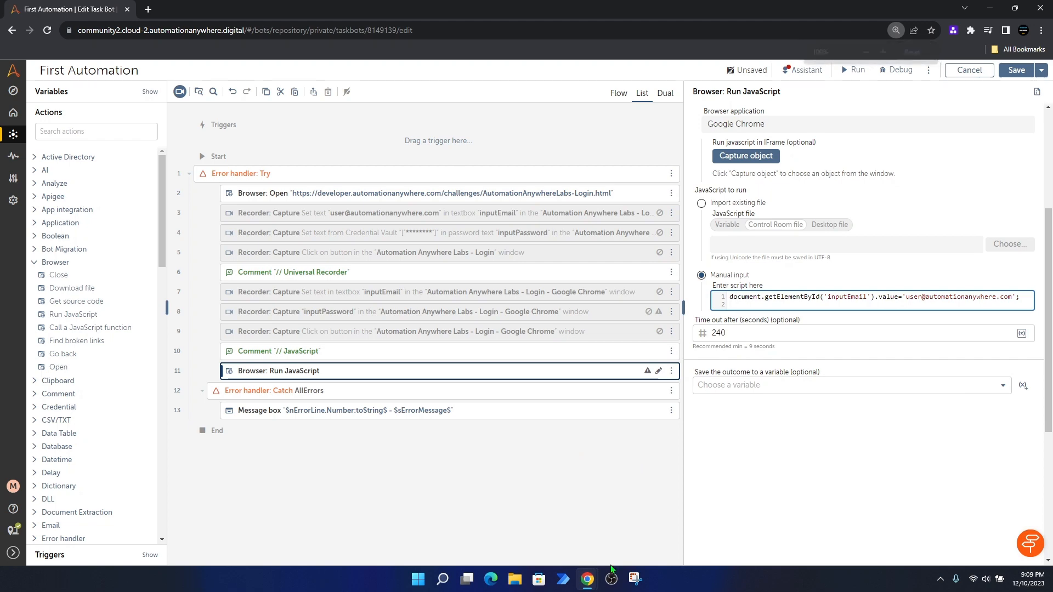
Step: Inspect the login page's Password field to confirm its id is inputPassword, then return to the bot editor
mouse_move(588, 586)
left_click(647, 515)
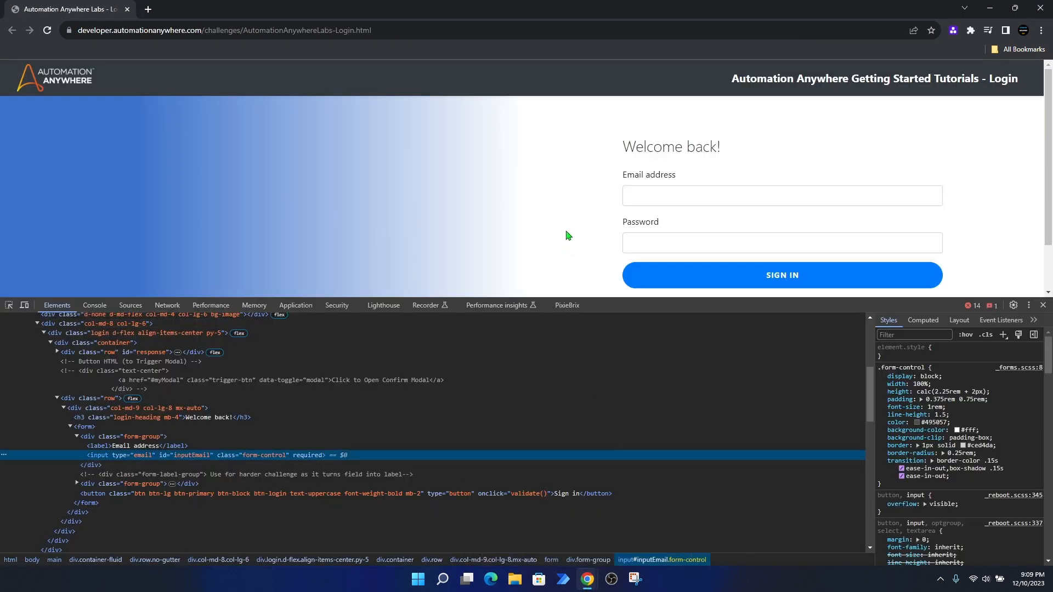
right_click(644, 243)
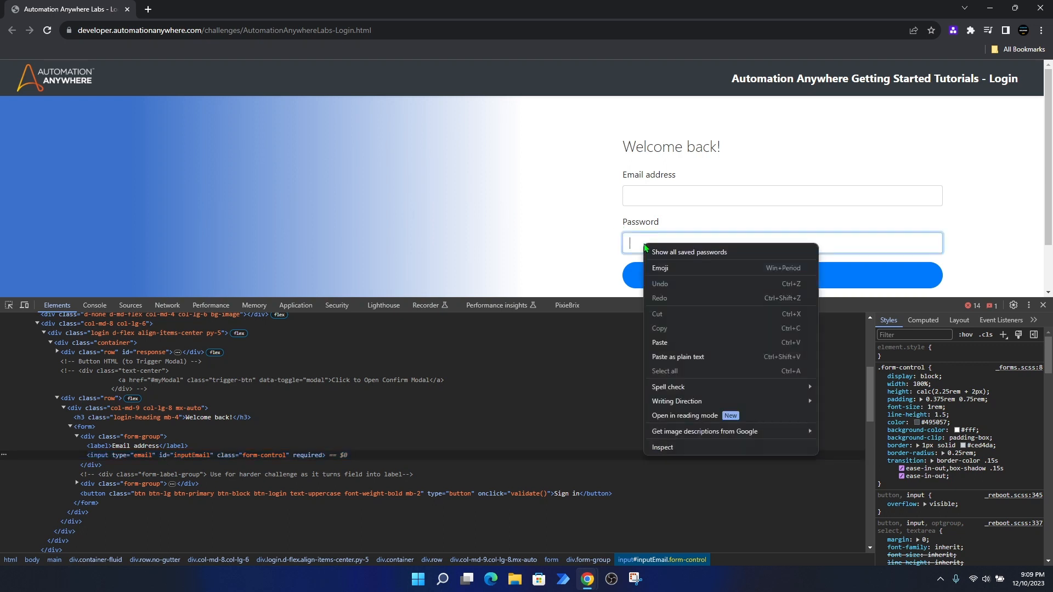
left_click(673, 449)
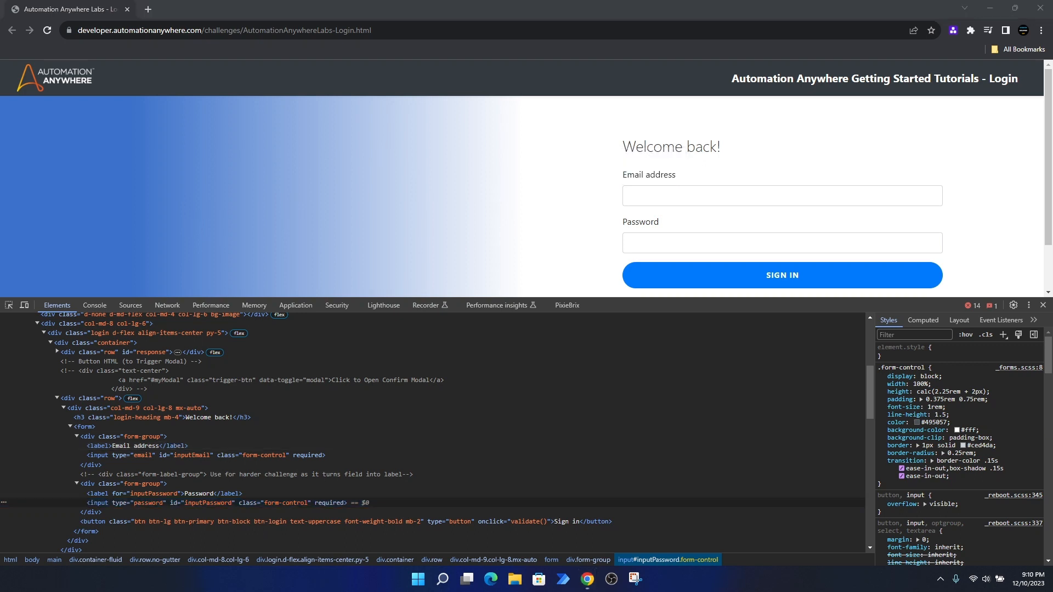
mouse_move(587, 586)
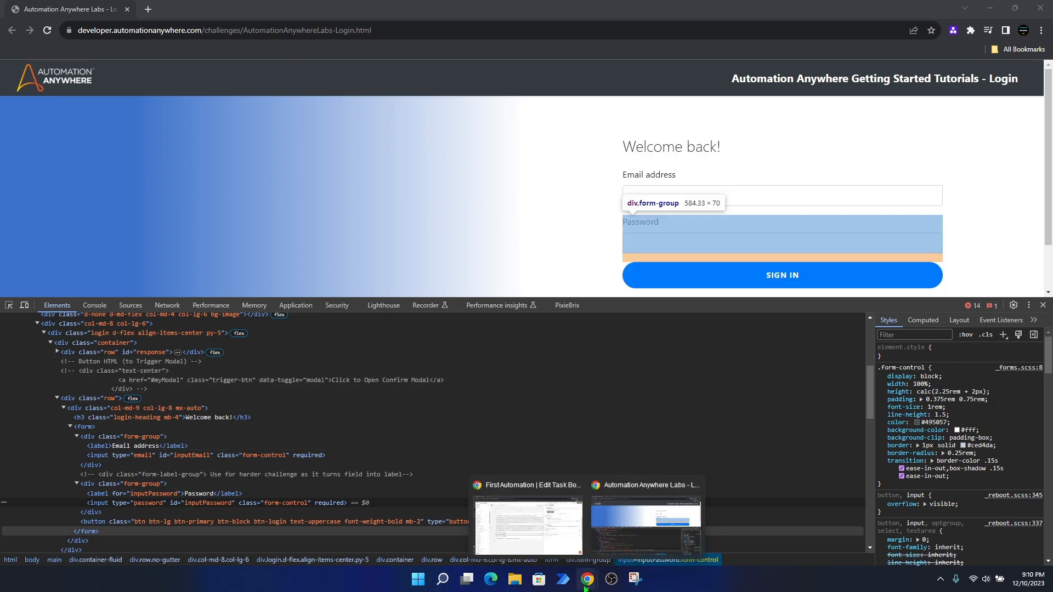
left_click(527, 524)
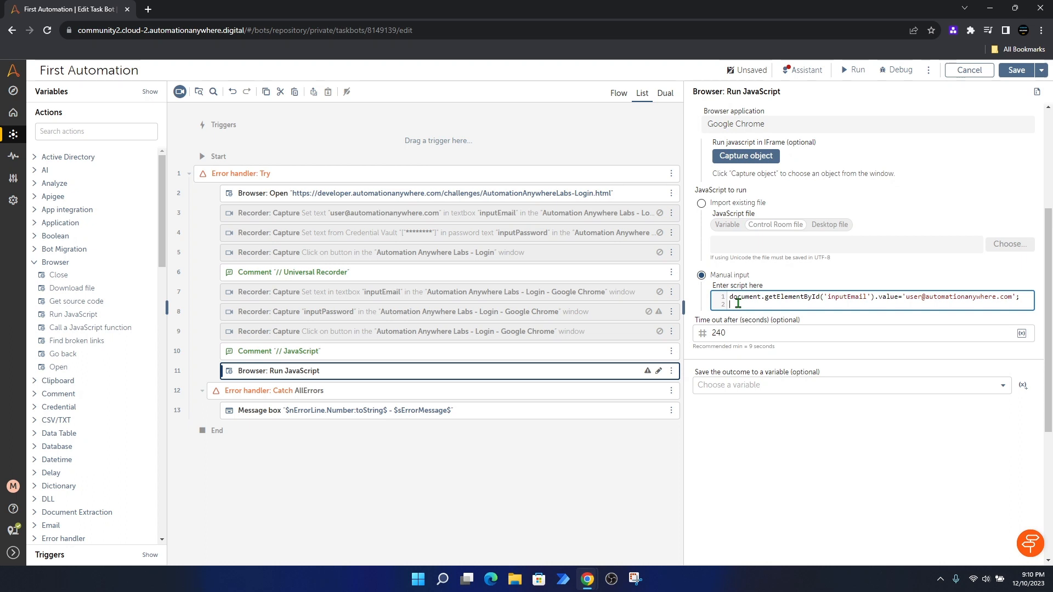
Step: Paste document.getElementById('inputPassword').value=... as script line 2 to fill the password
key("ctrl+v")
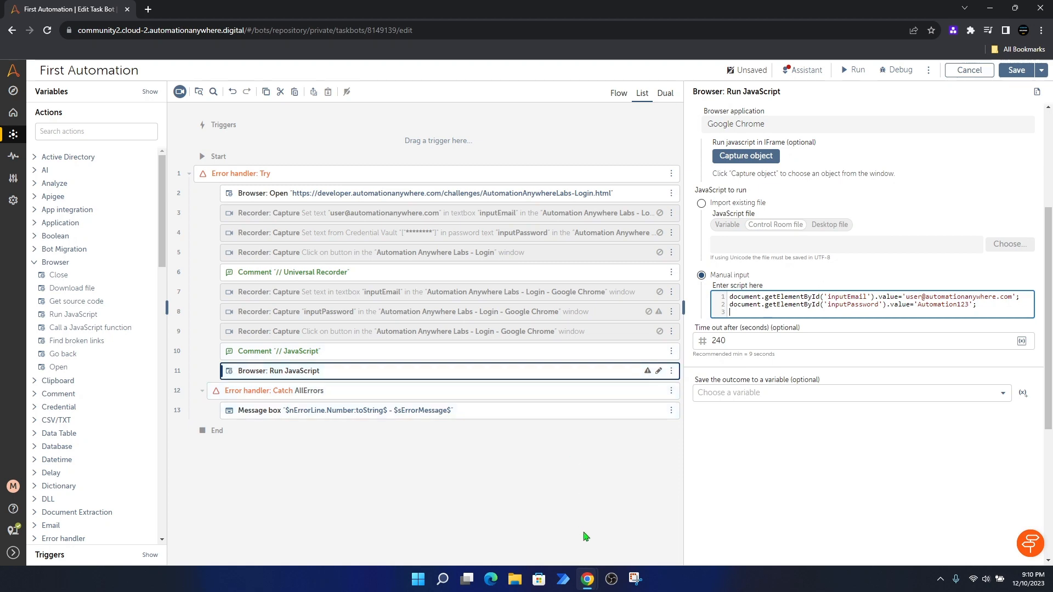
mouse_move(589, 585)
Step: Inspect the SIGN IN button's markup, showing class btn-primary and an onclick calling validate()
left_click(623, 532)
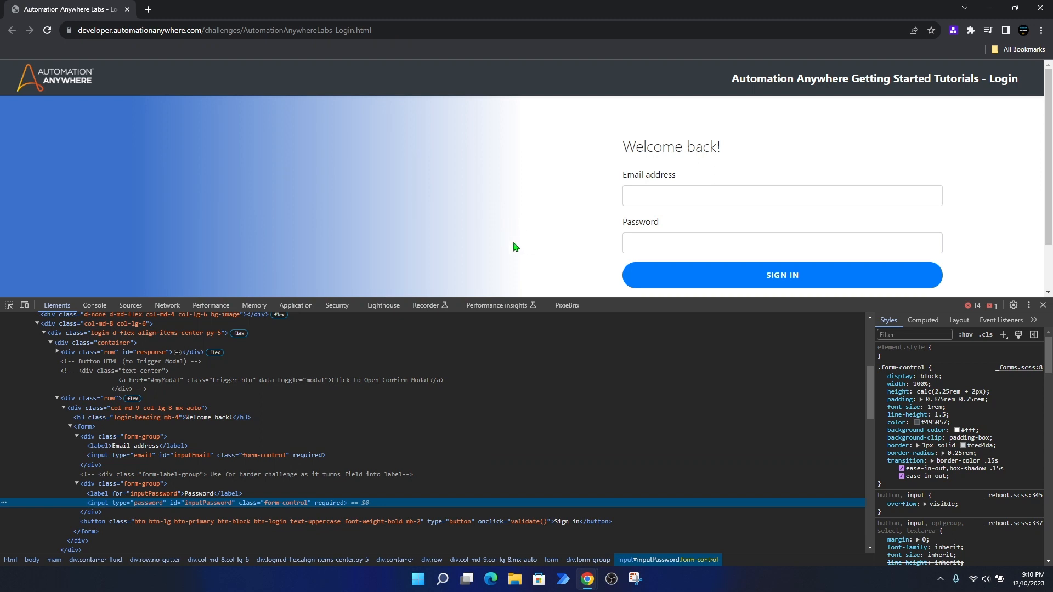
right_click(648, 280)
left_click(682, 478)
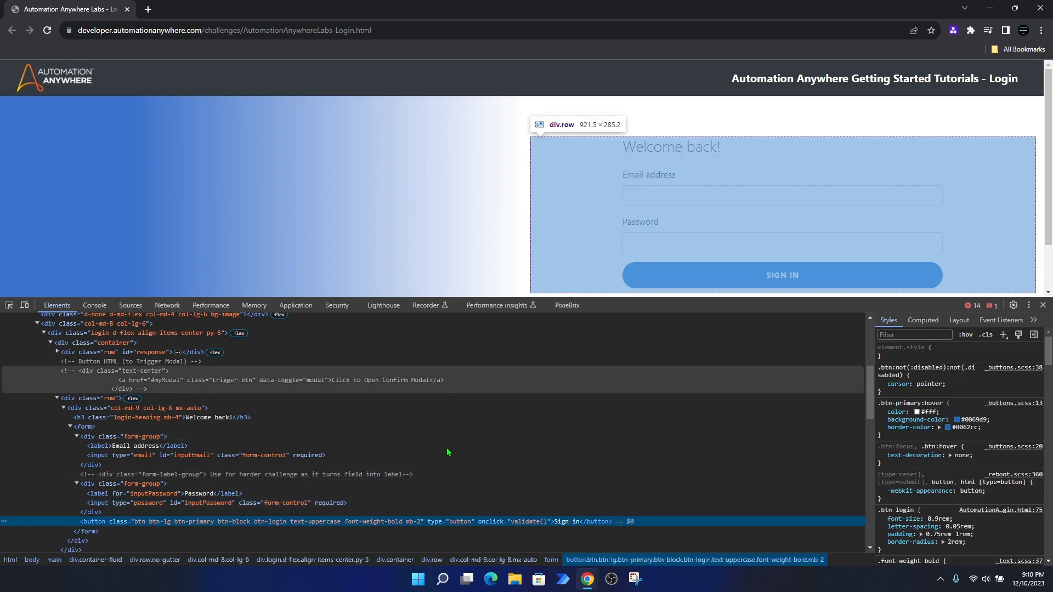
scroll(403, 452, "down", 1)
scroll(401, 447, "down", 1)
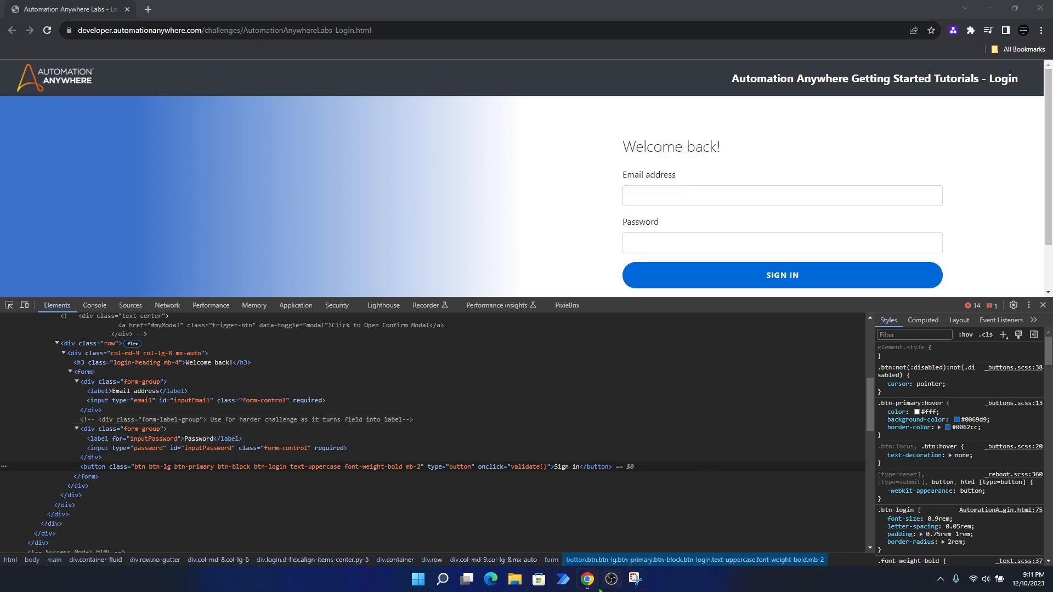
Step: Paste document.querySelector('.btn-primary').click(); as the third script line in the bot editor
mouse_move(588, 578)
left_click(528, 521)
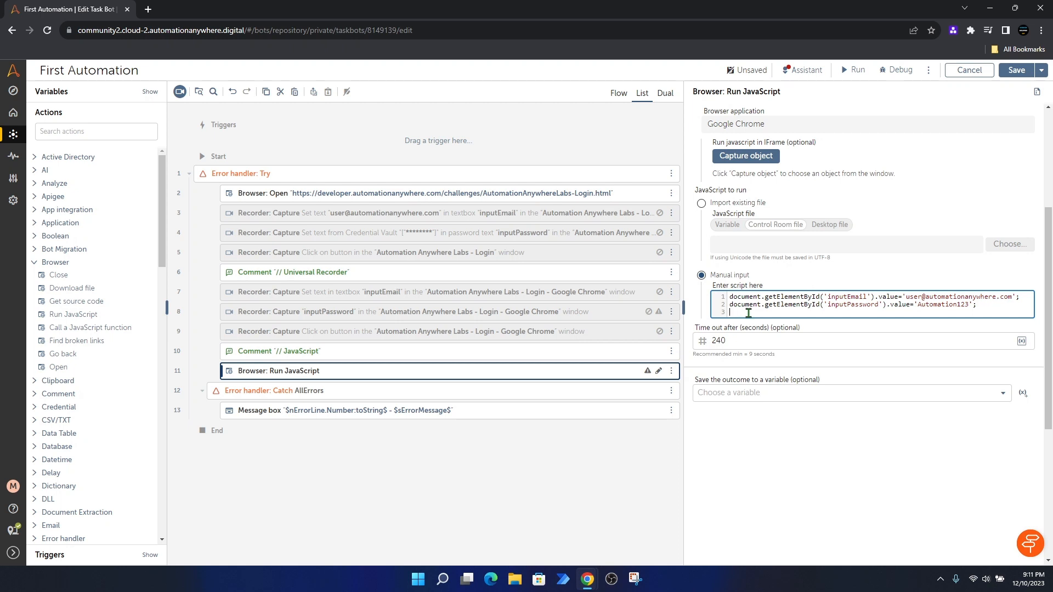
type("document.querySelector('.btn-primary').click();")
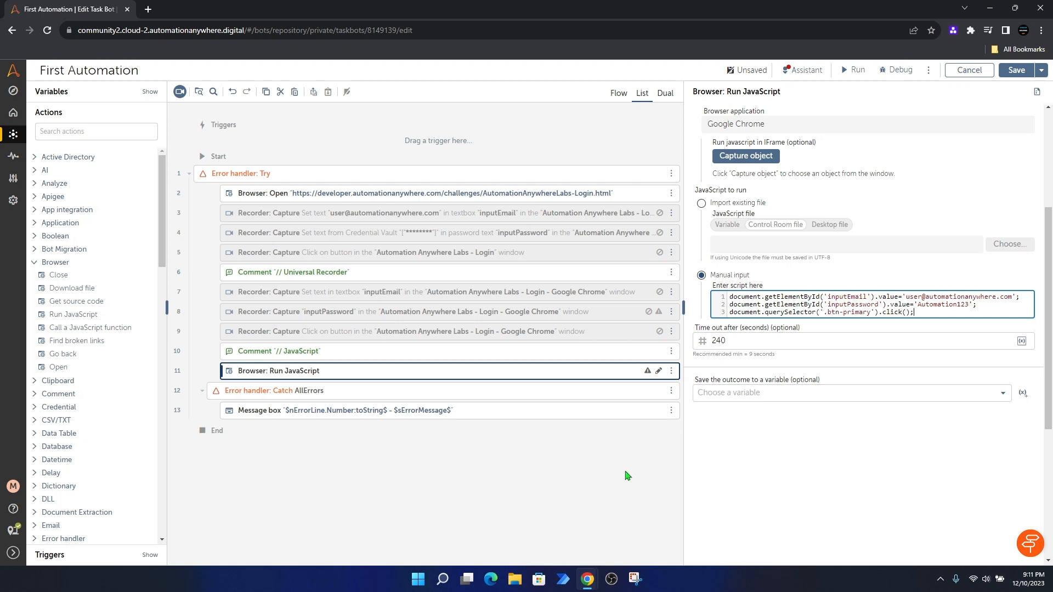
key("ctrl+plus")
key("ctrl+plus")
key("ctrl+plus")
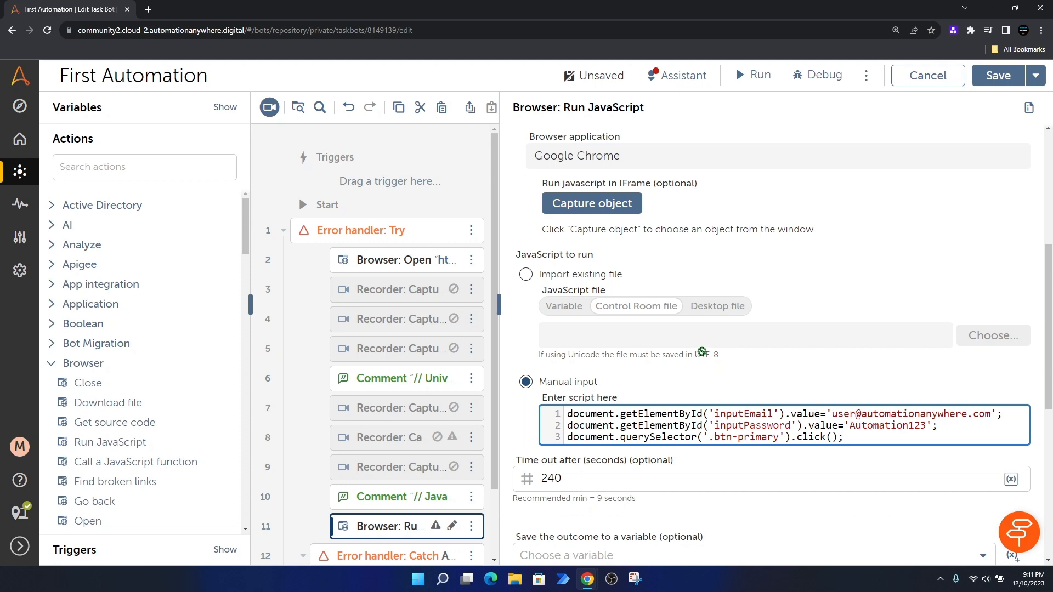
key("ctrl+minus")
key("ctrl+minus")
key("ctrl+minus")
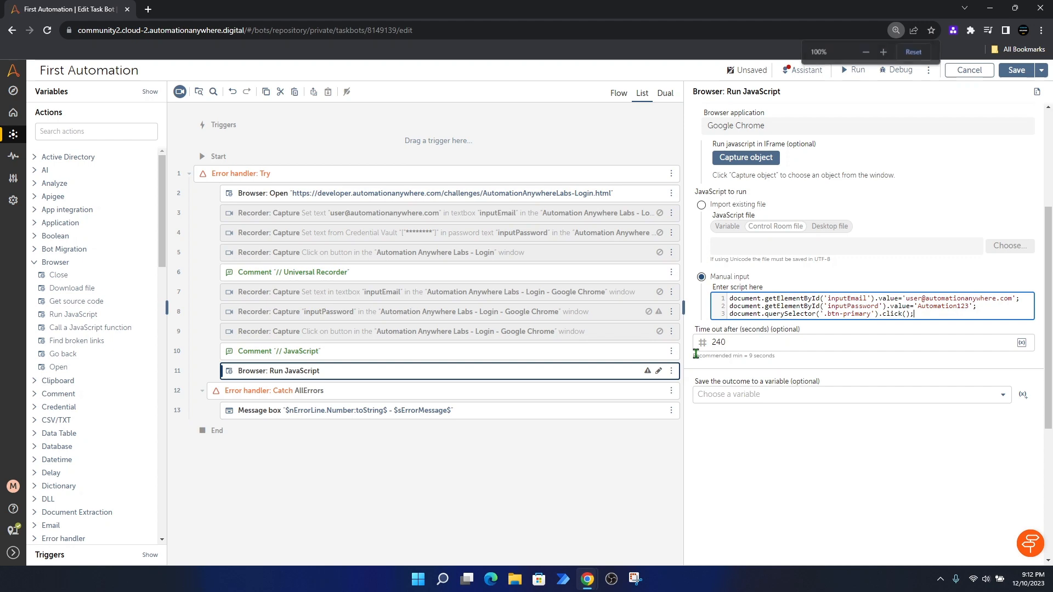
Step: Close DevTools and the login page window, then save the First Automation bot
mouse_move(590, 573)
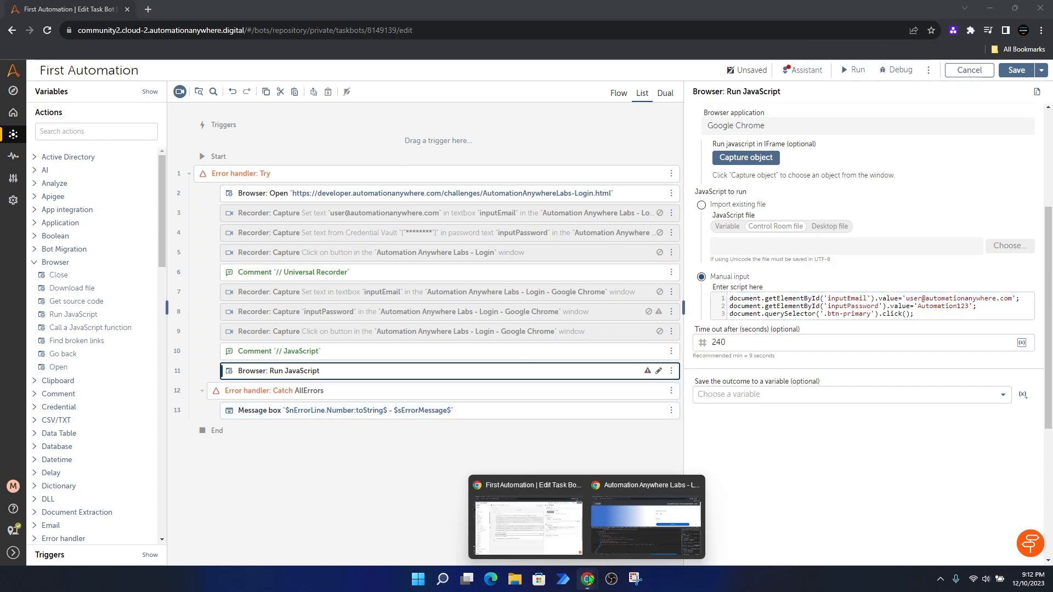
left_click(610, 518)
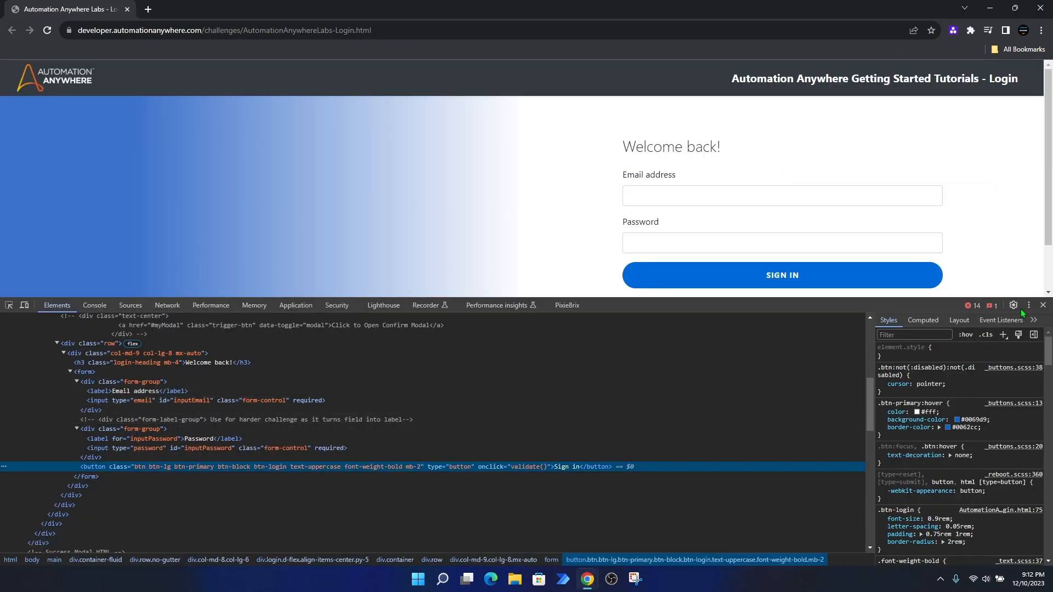
left_click(1044, 305)
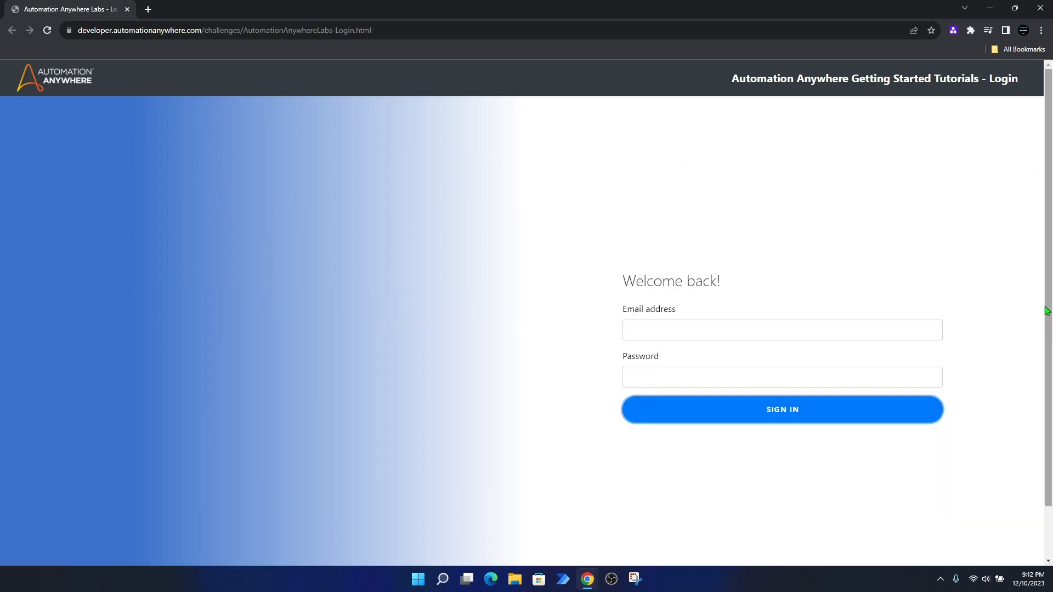
left_click(1039, 9)
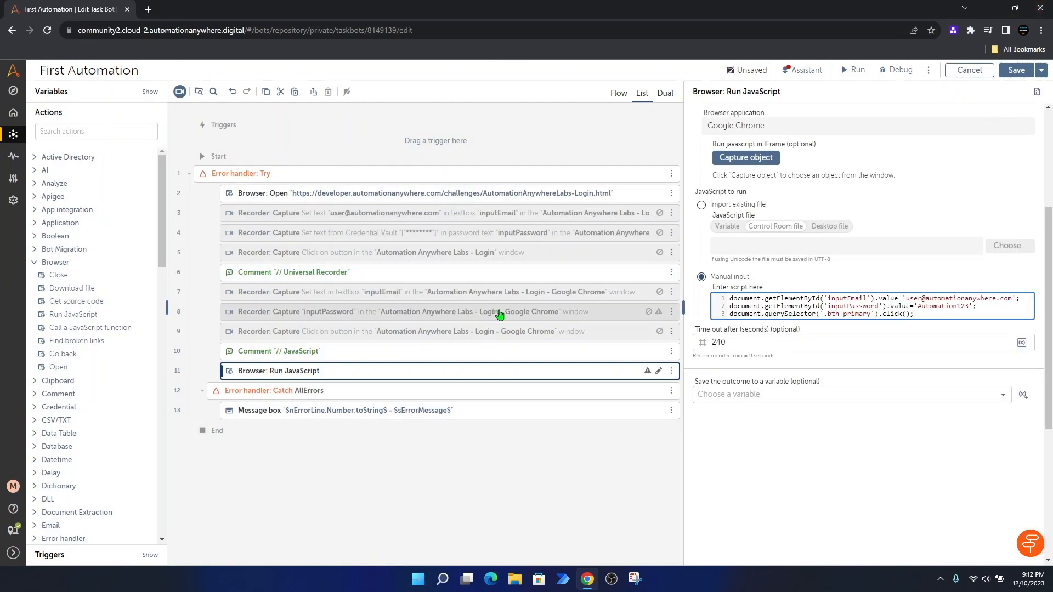
left_click(1016, 72)
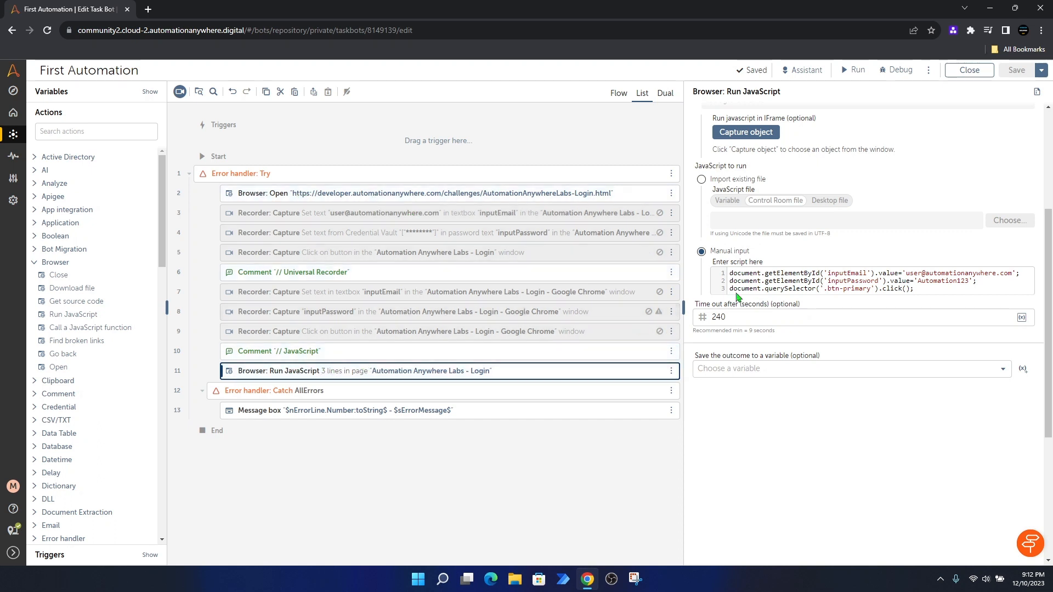
scroll(741, 296, "up", 4)
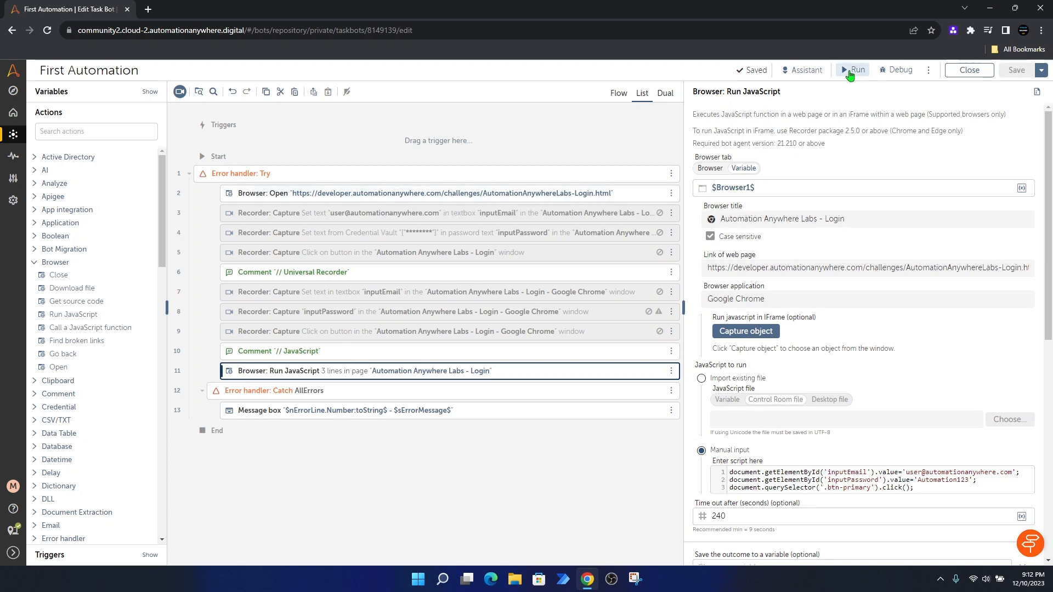
Step: Run the bot, which logs in with 100% accuracy, and dismiss the 'Awesome, you got it right!' result
left_click(850, 75)
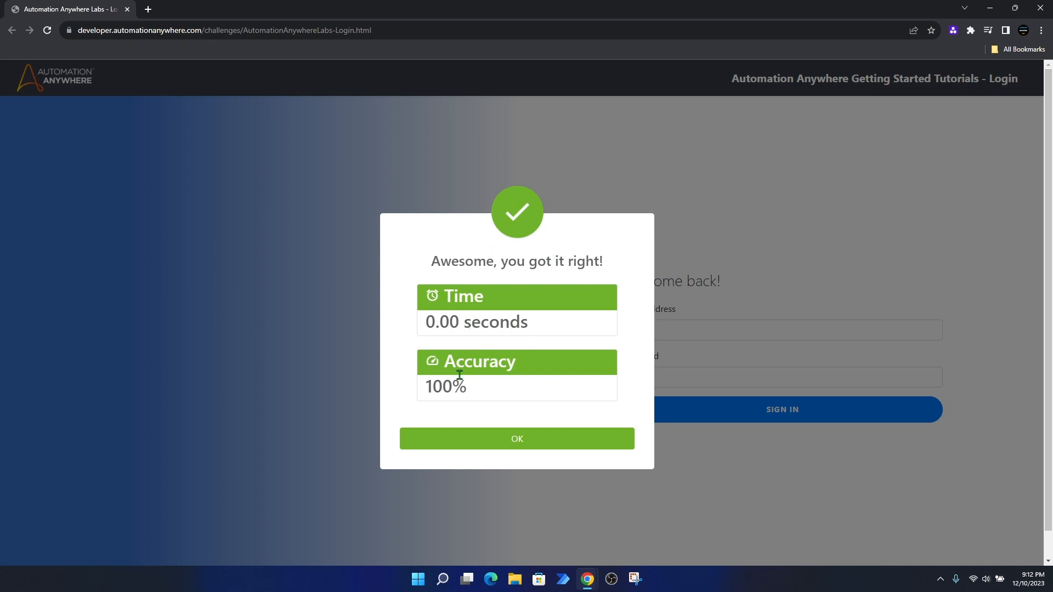
left_click(503, 445)
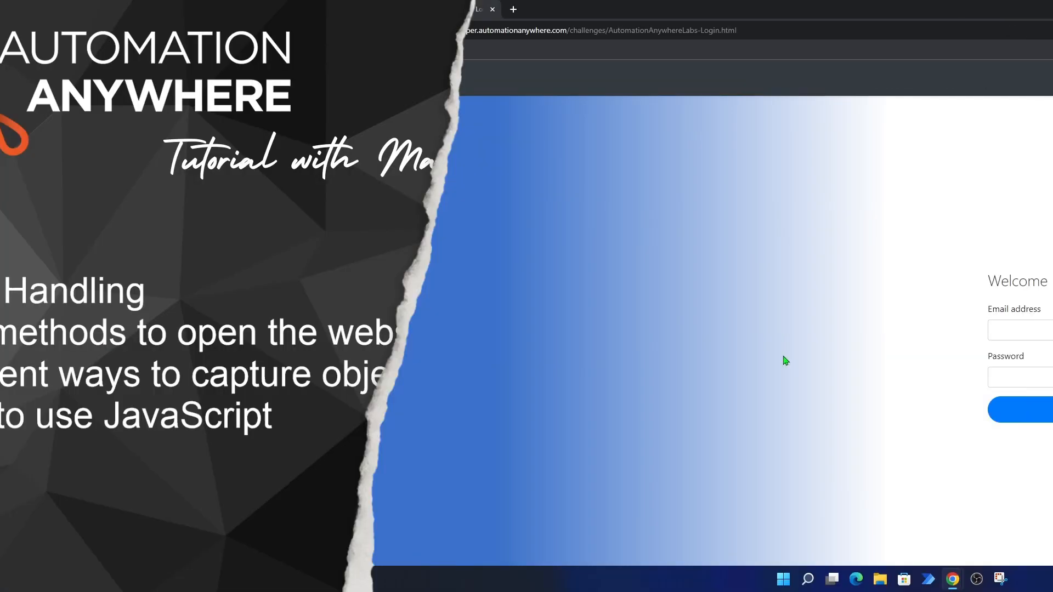